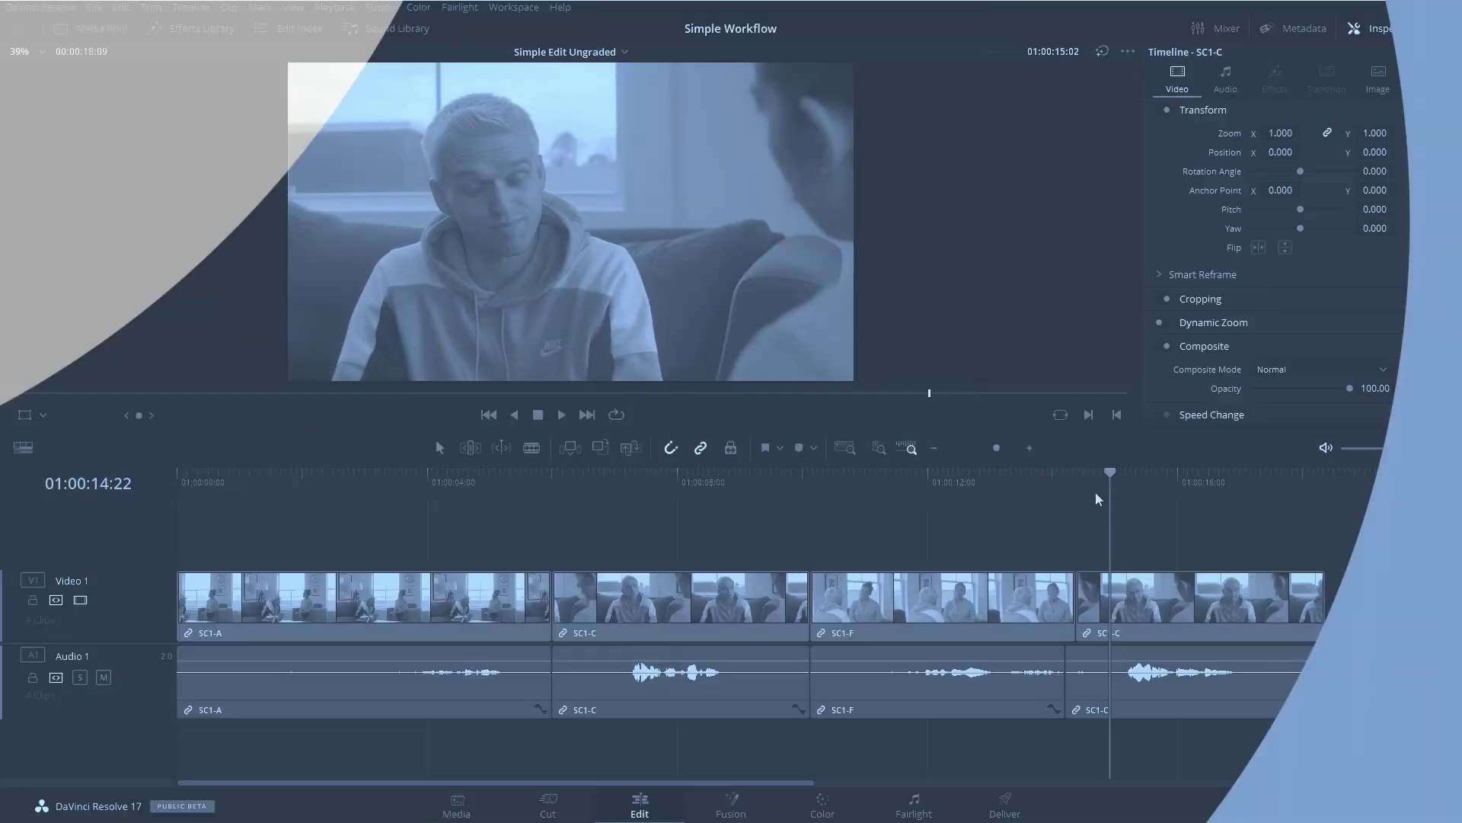
- Park the playhead on the last SC1-C clip at 01:00:16:02 and open that clip for colour grading
left_click_drag(1097, 495, 1122, 527)
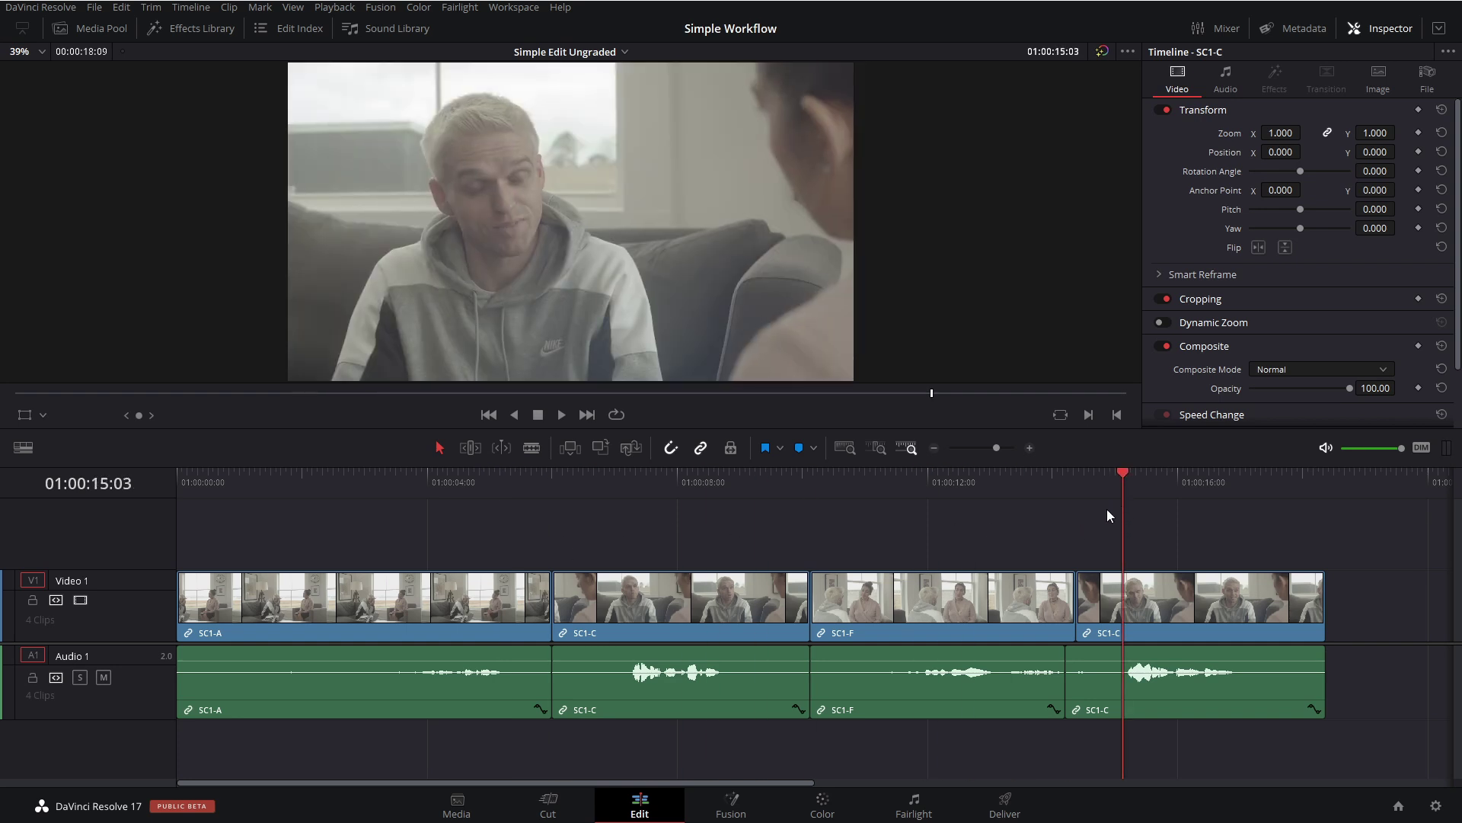
left_click(1152, 583)
left_click(1182, 486)
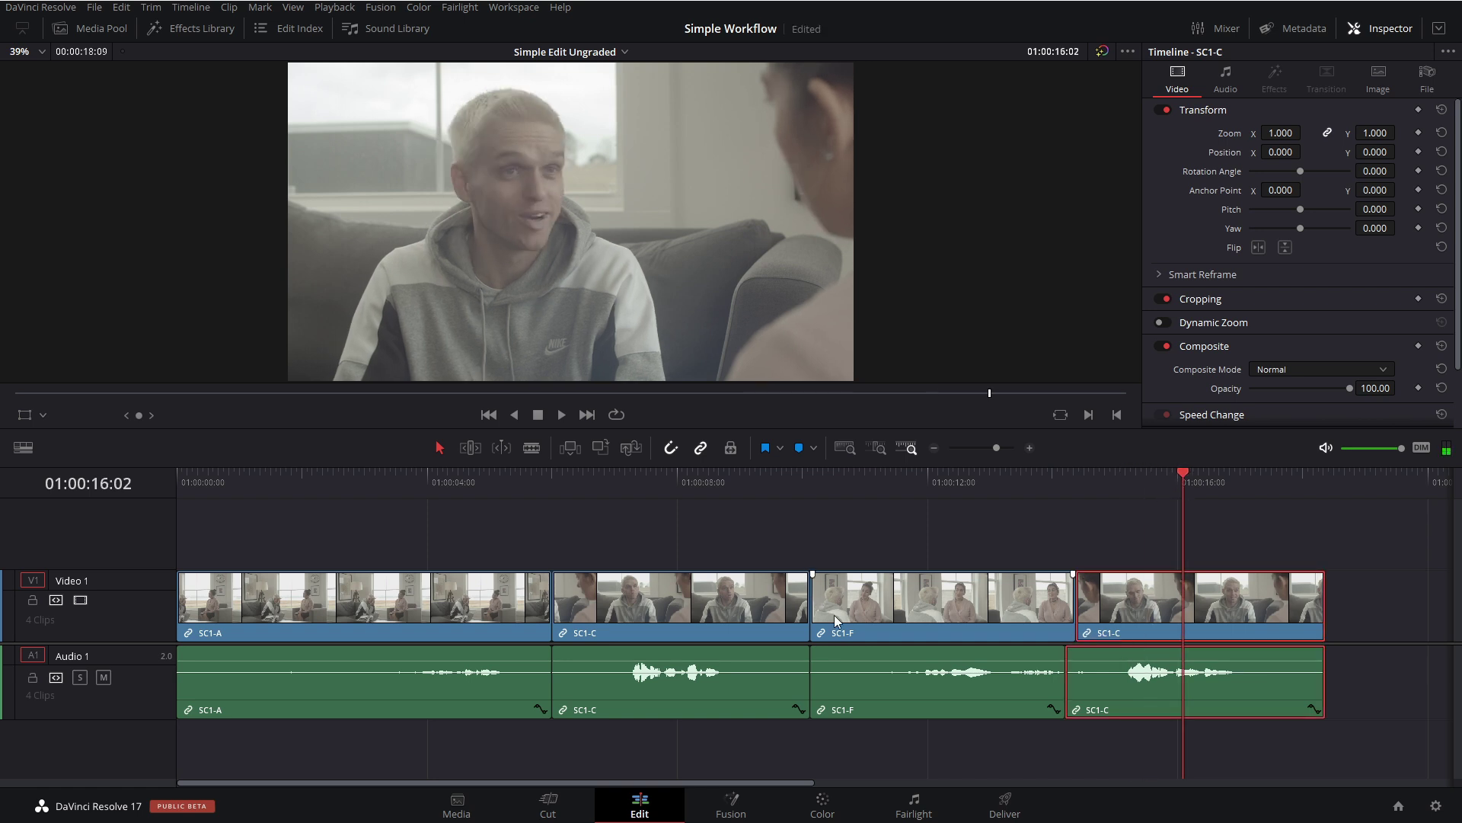
left_click(822, 807)
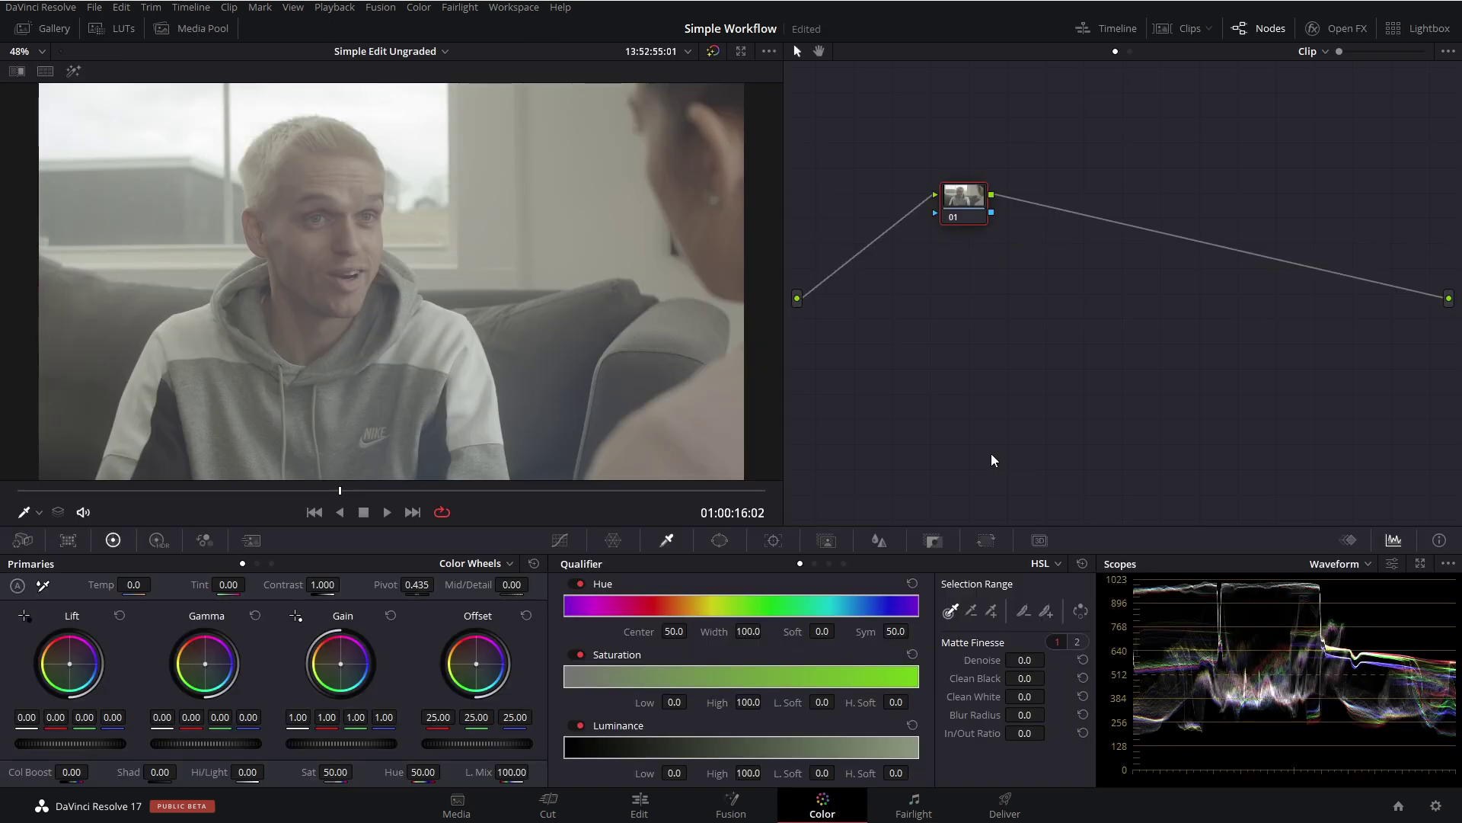
- Set the clip's contrast to 1.392 and its saturation to 64.40
left_click_drag(316, 585, 358, 584)
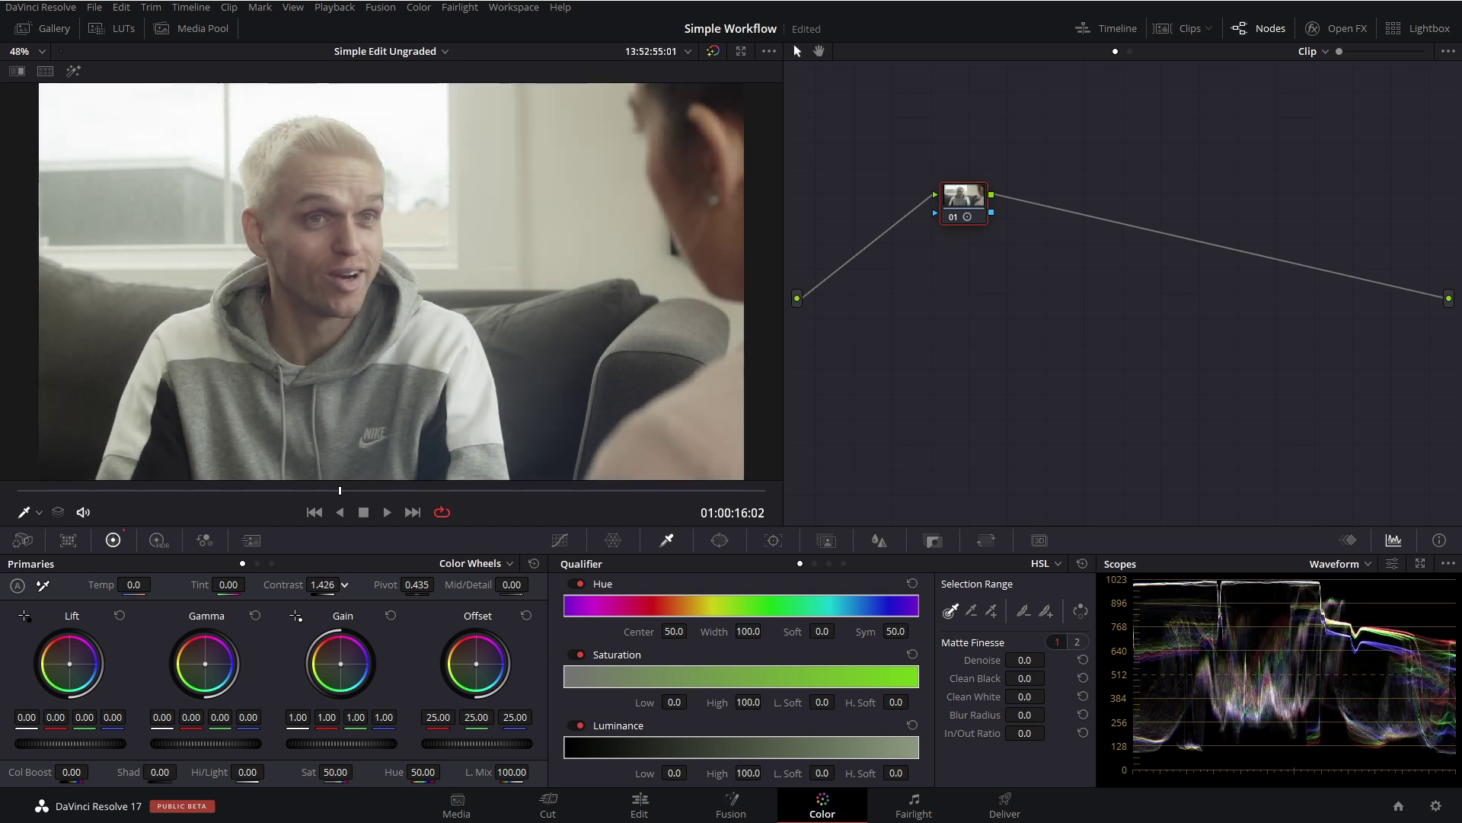
left_click_drag(310, 770, 357, 771)
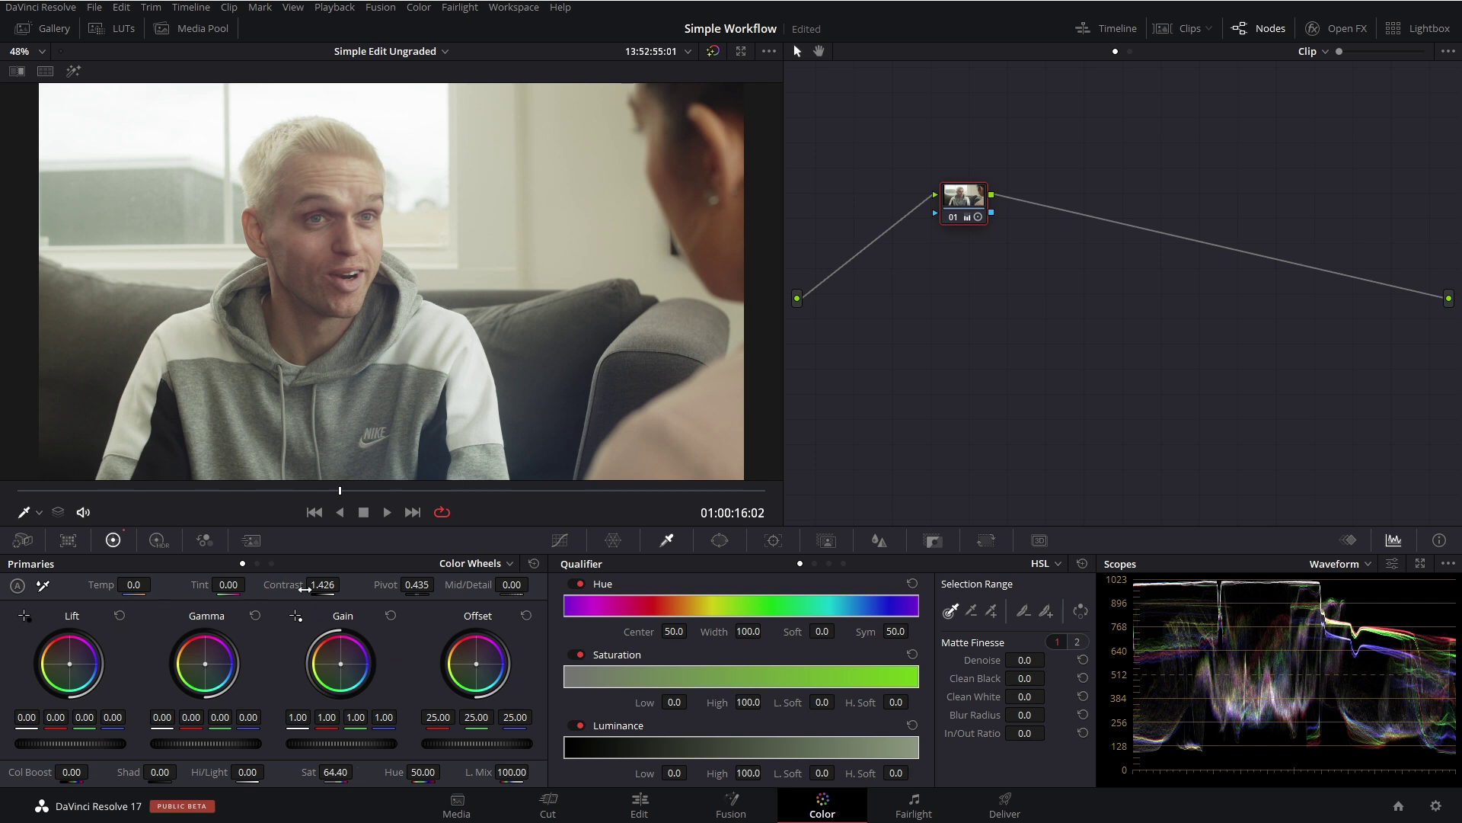
left_click_drag(292, 586, 284, 587)
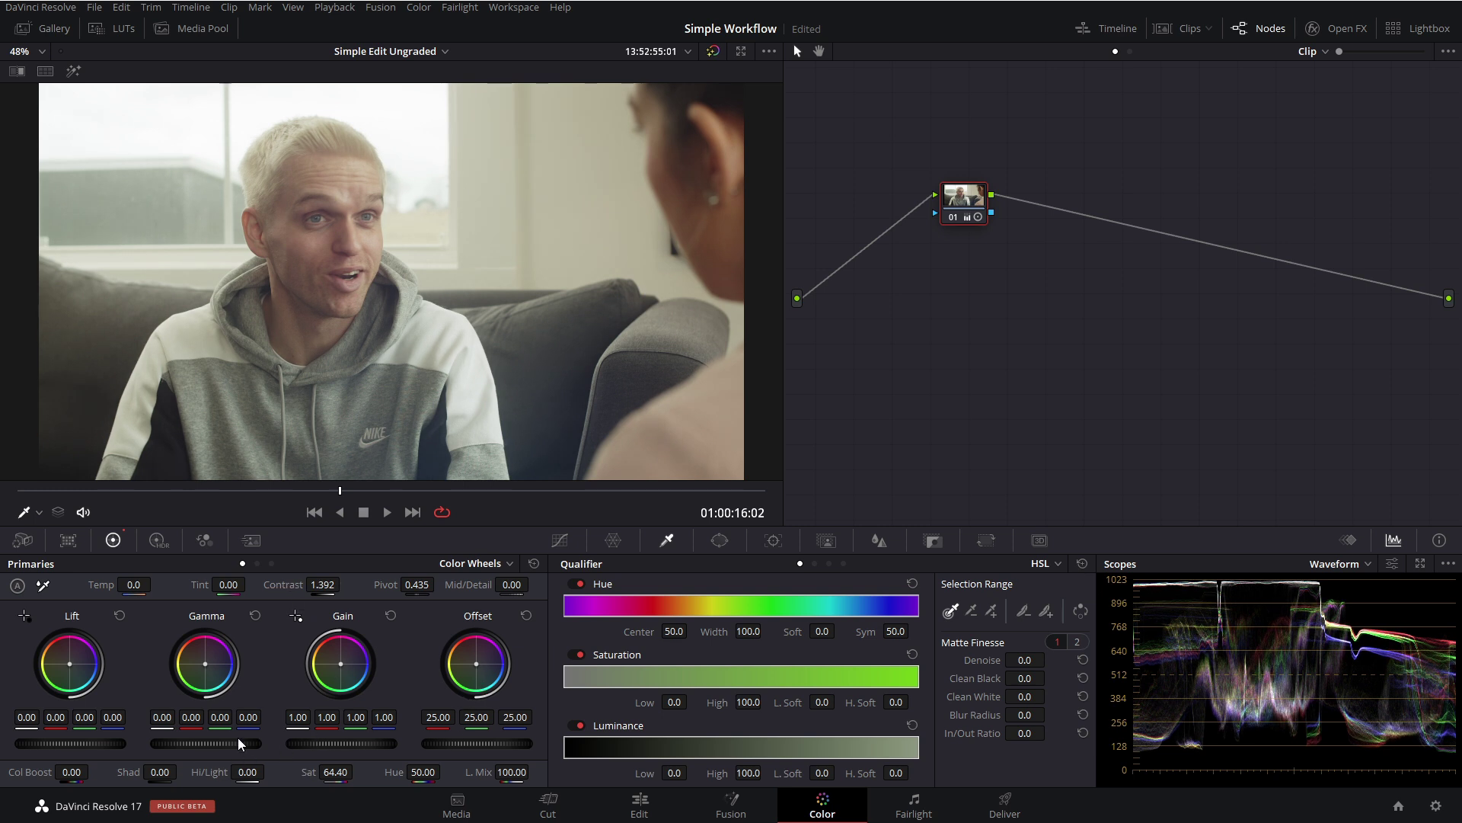
- Set the primary wheels' master levels to Lift -0.03, Gamma -0.01, Gain 1.03 and Offset 20.25
left_click_drag(238, 737, 46, 741)
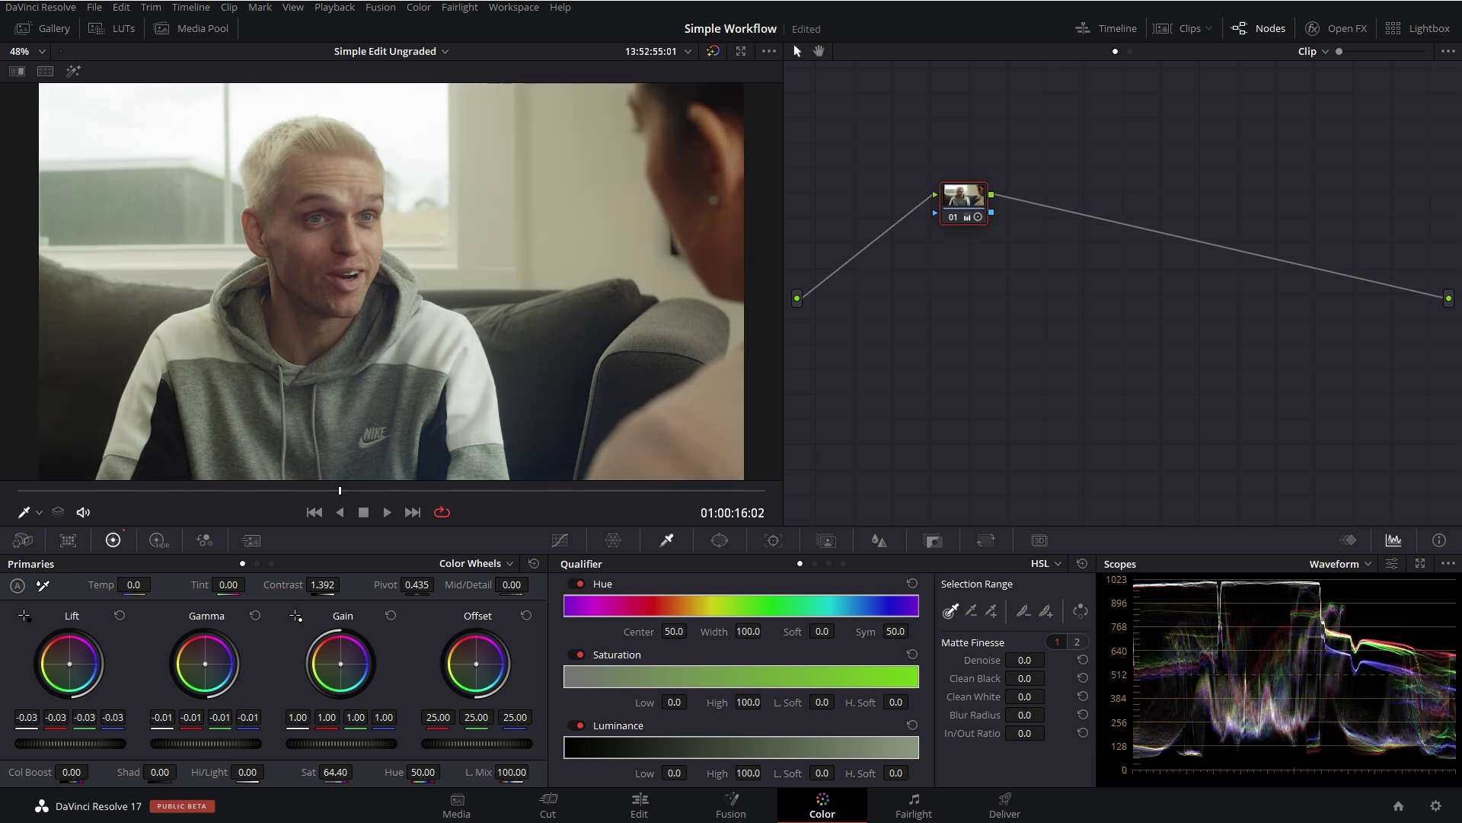
left_click_drag(323, 743, 358, 743)
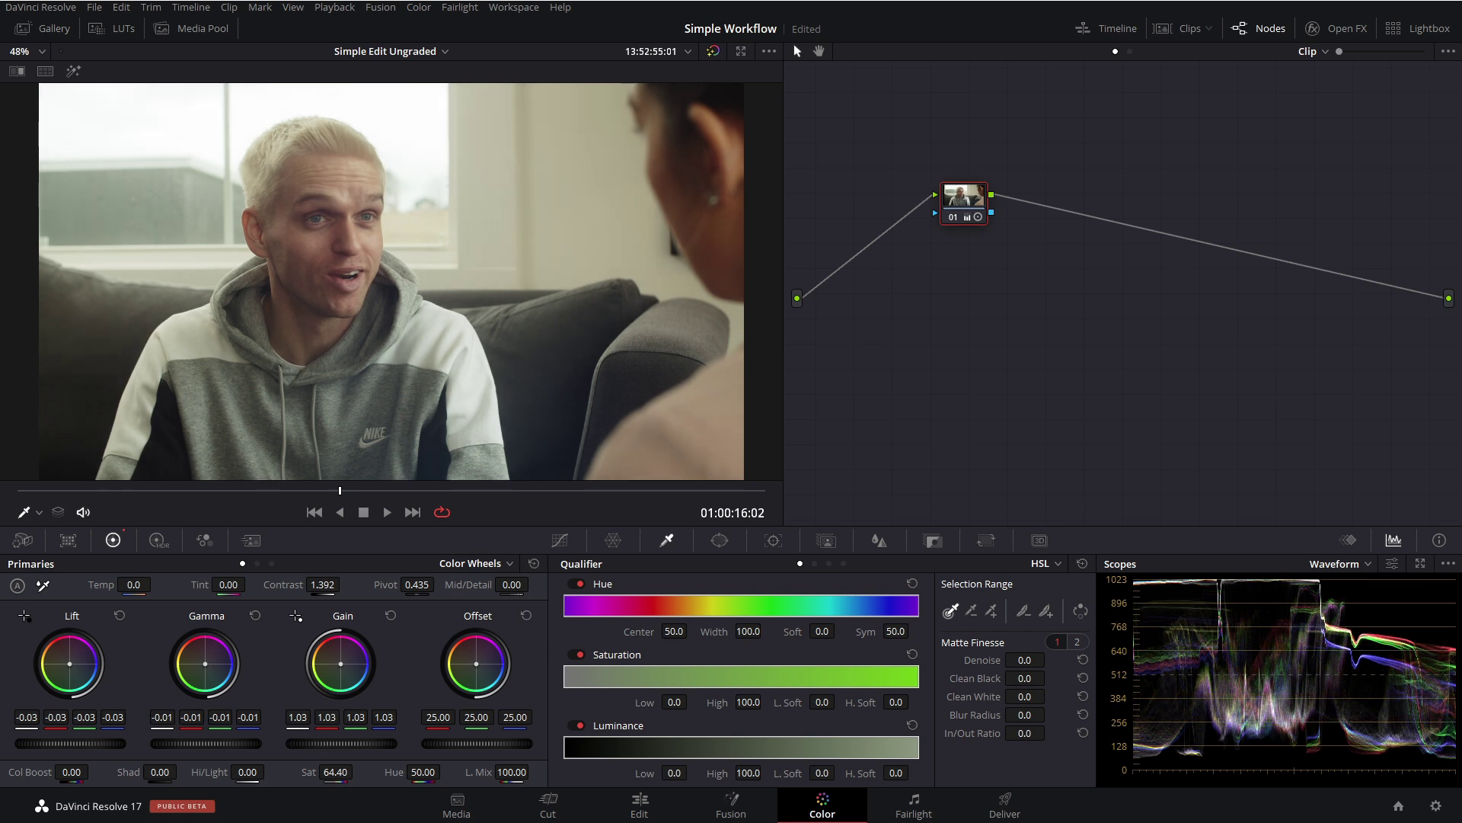
mouse_move(477, 744)
left_mouse_down()
mouse_move(419, 744)
mouse_move(454, 742)
left_mouse_up()
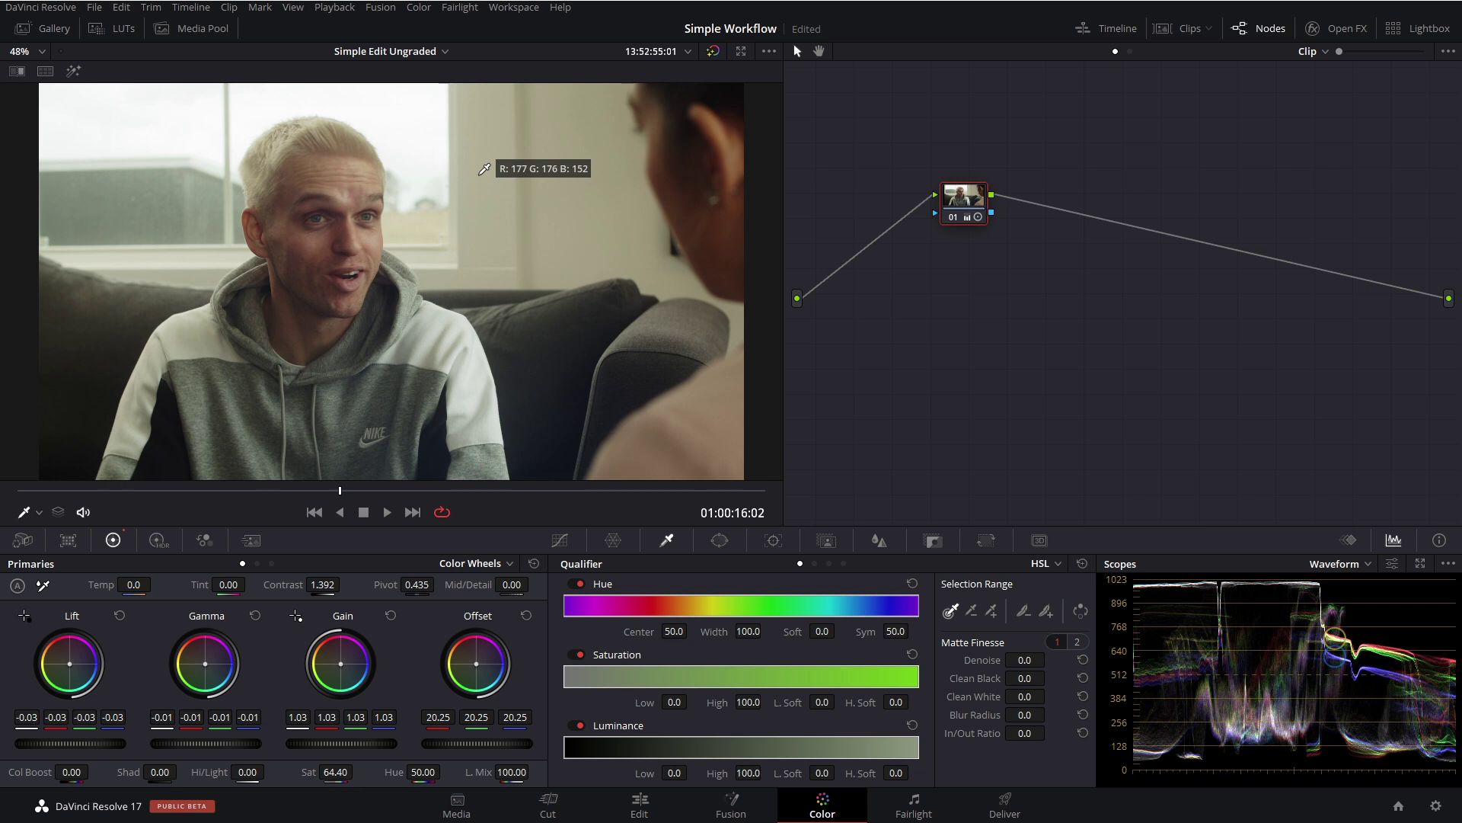
- Balance the clip with temperature -360 and tint 9.50, and add a serial node after node 01
left_click_drag(137, 584, 118, 584)
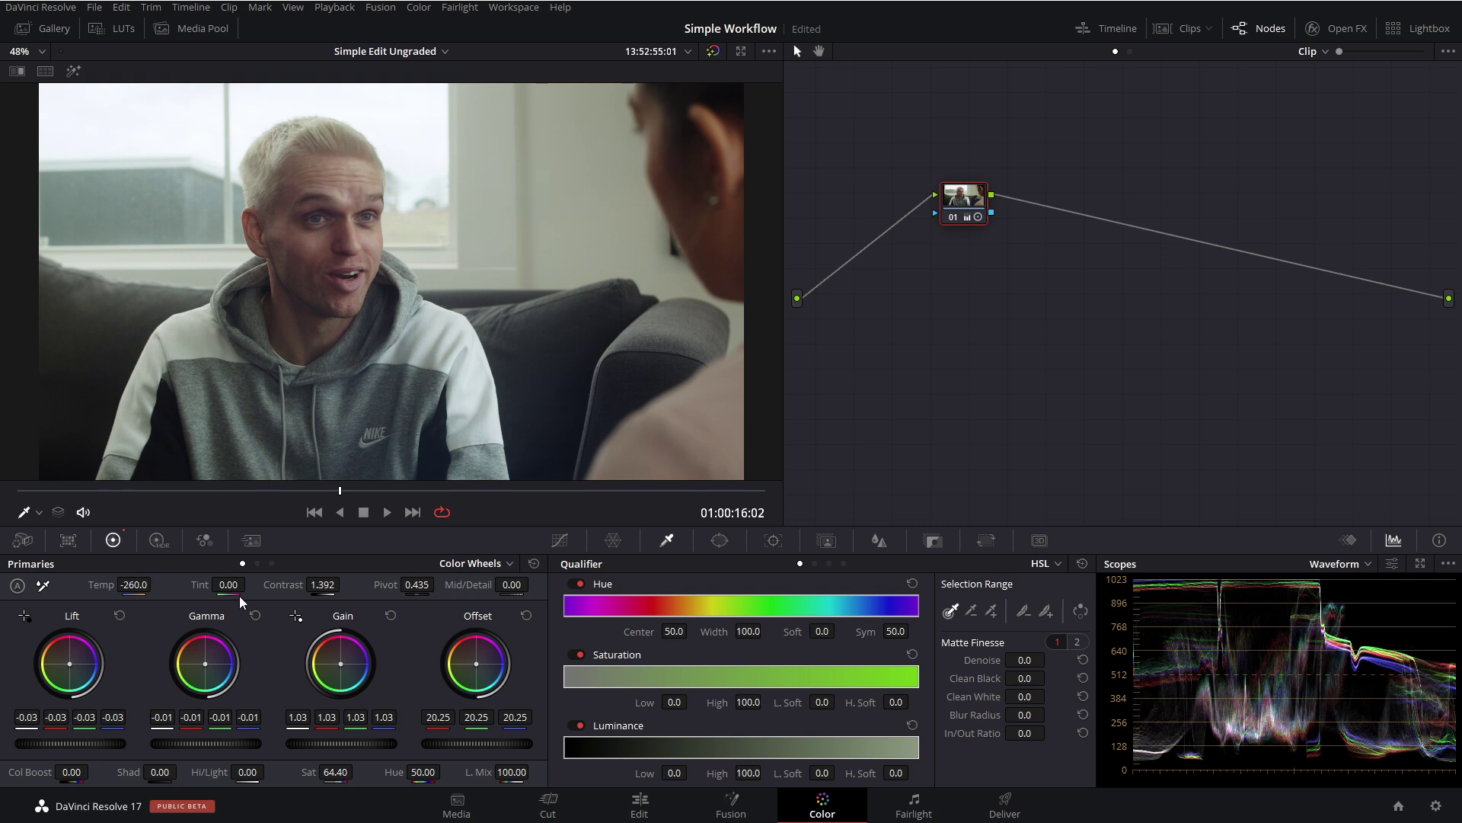
left_click_drag(250, 584, 262, 585)
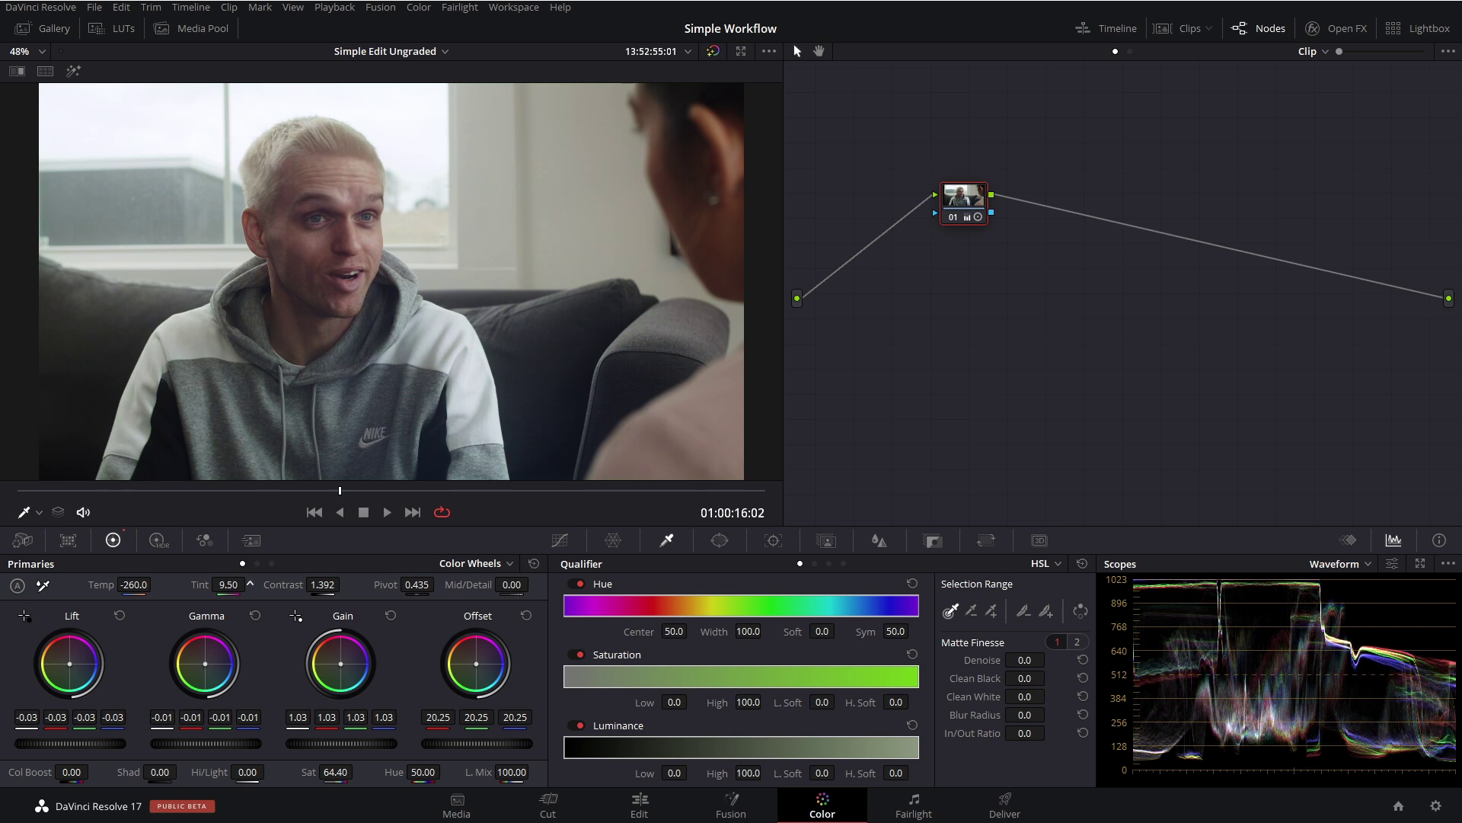
left_click_drag(131, 585, 123, 585)
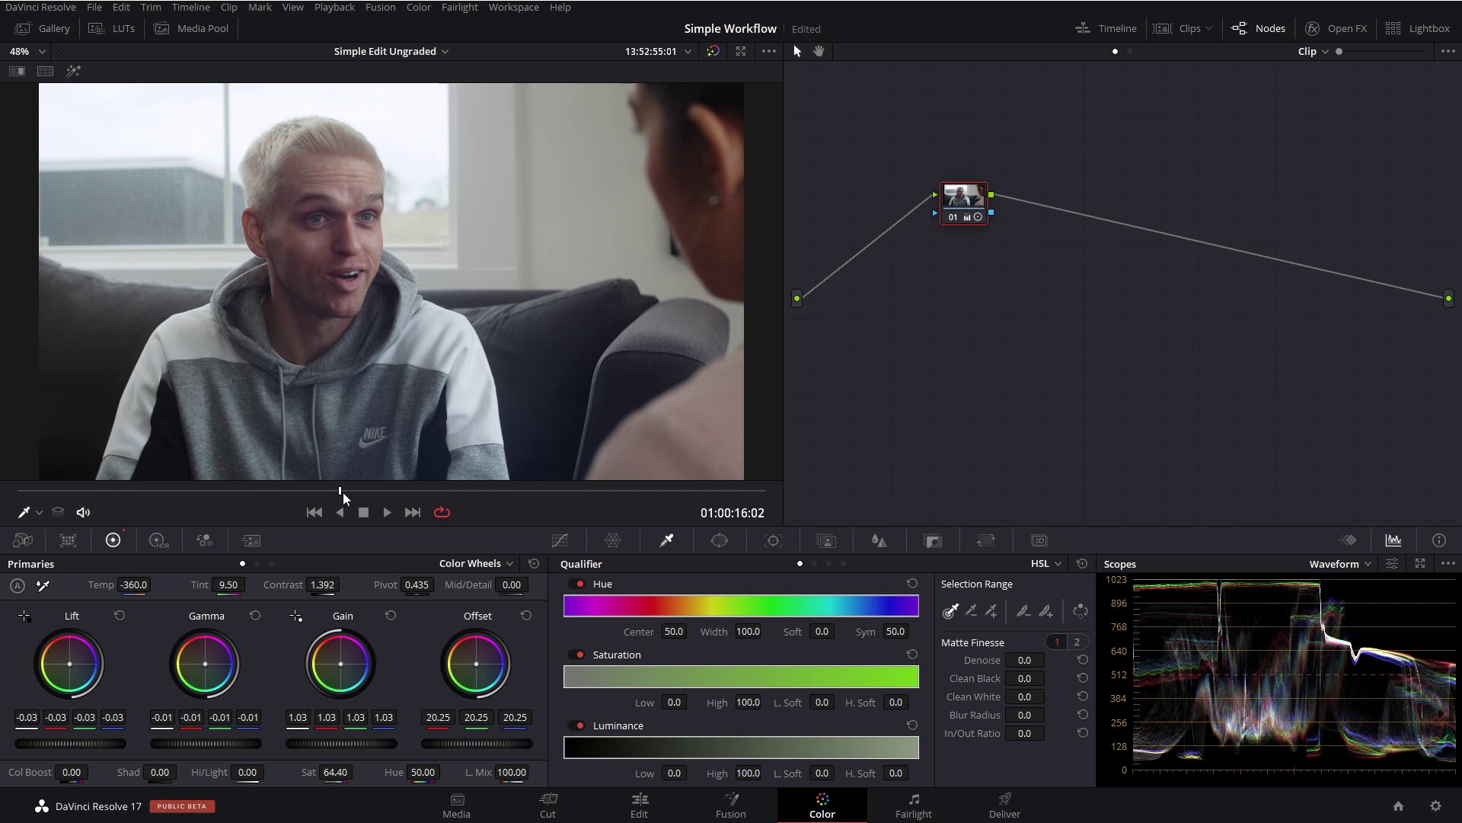
mouse_move(342, 492)
left_mouse_down()
mouse_move(487, 489)
mouse_move(350, 486)
left_mouse_up()
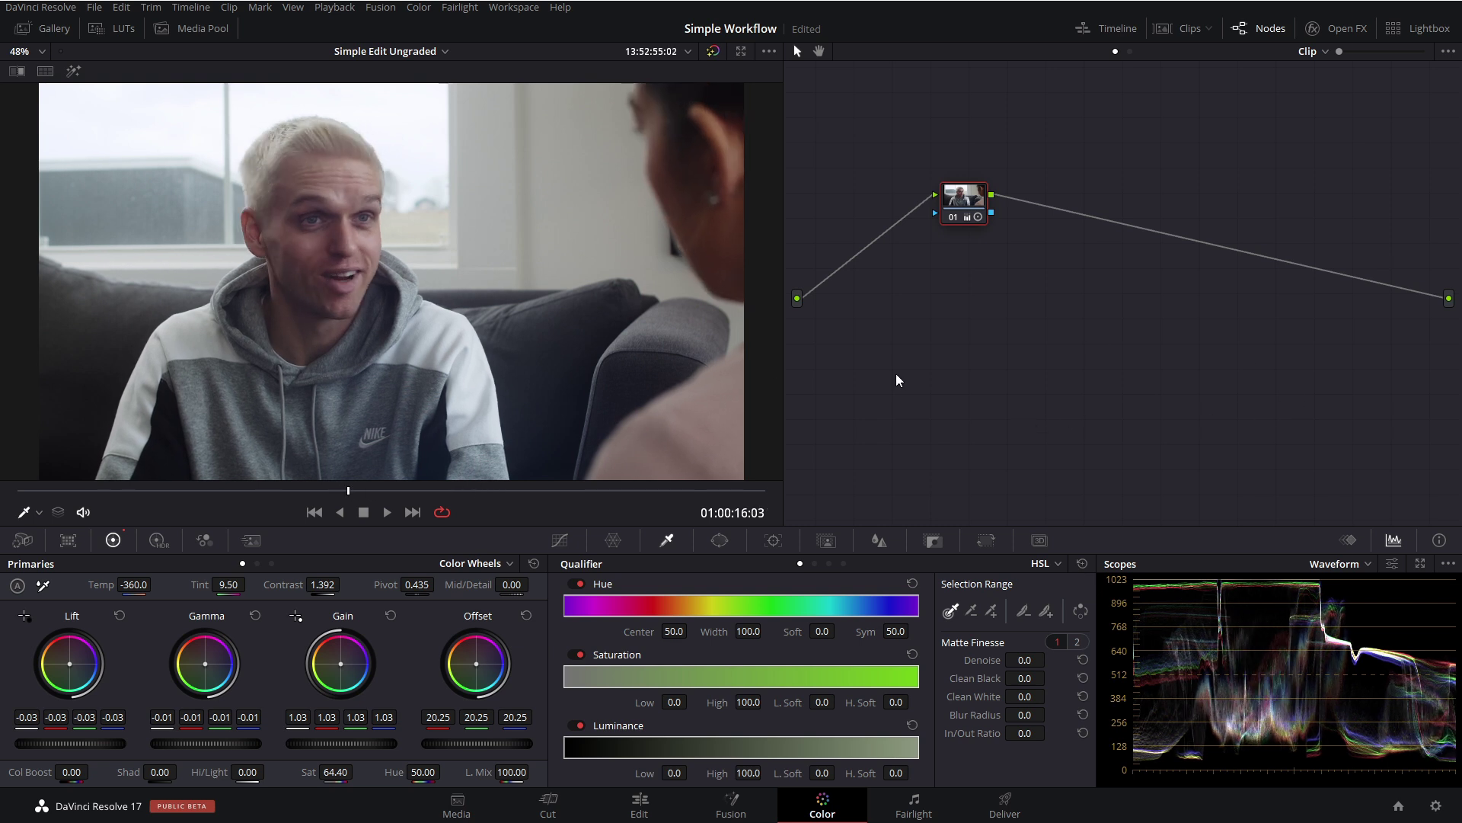
key("alt+s")
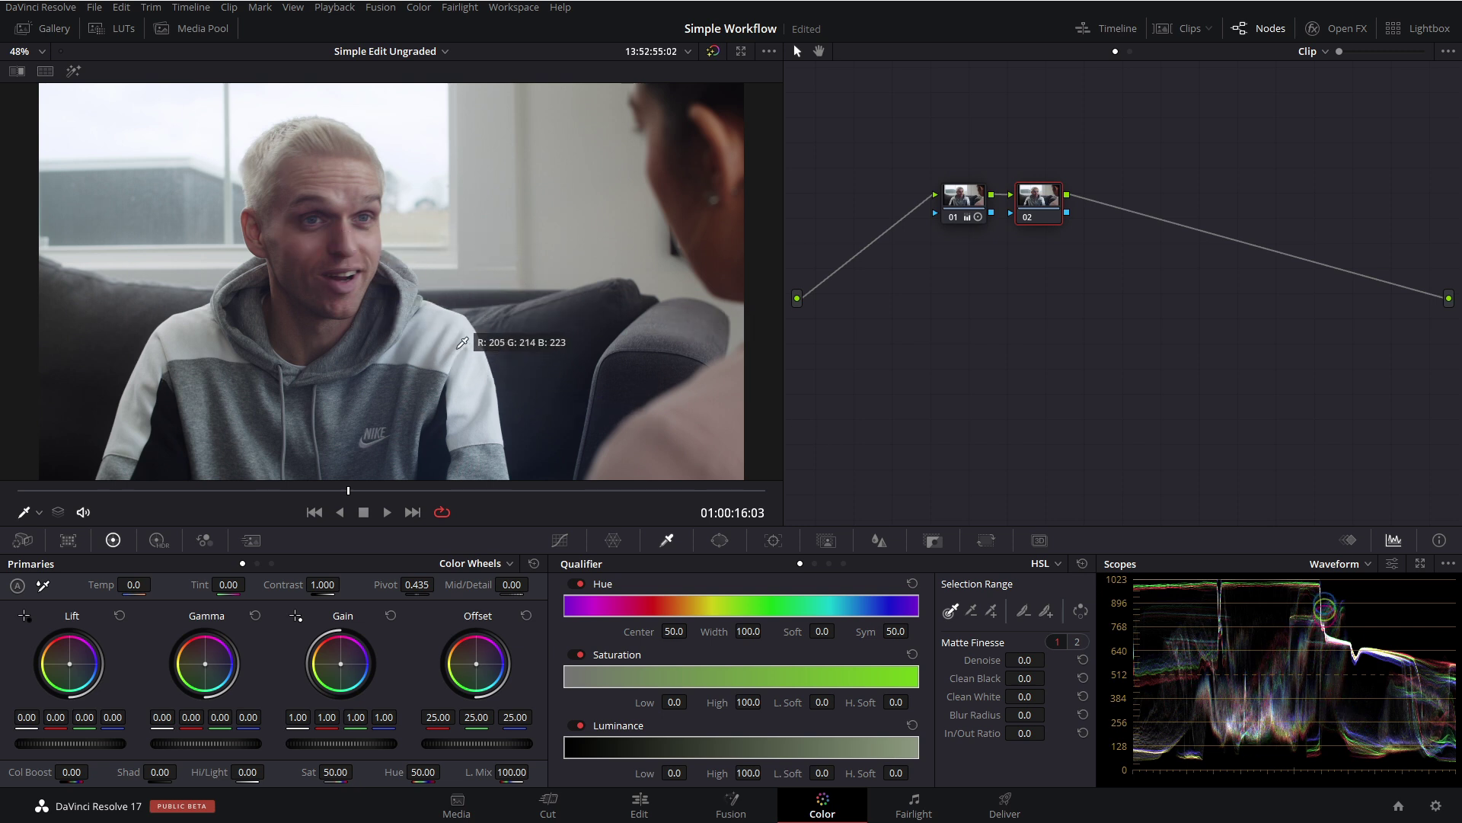
- Apply the grade of gallery still 1.4.1 from the Stills 2 album to the current clip
left_click(44, 24)
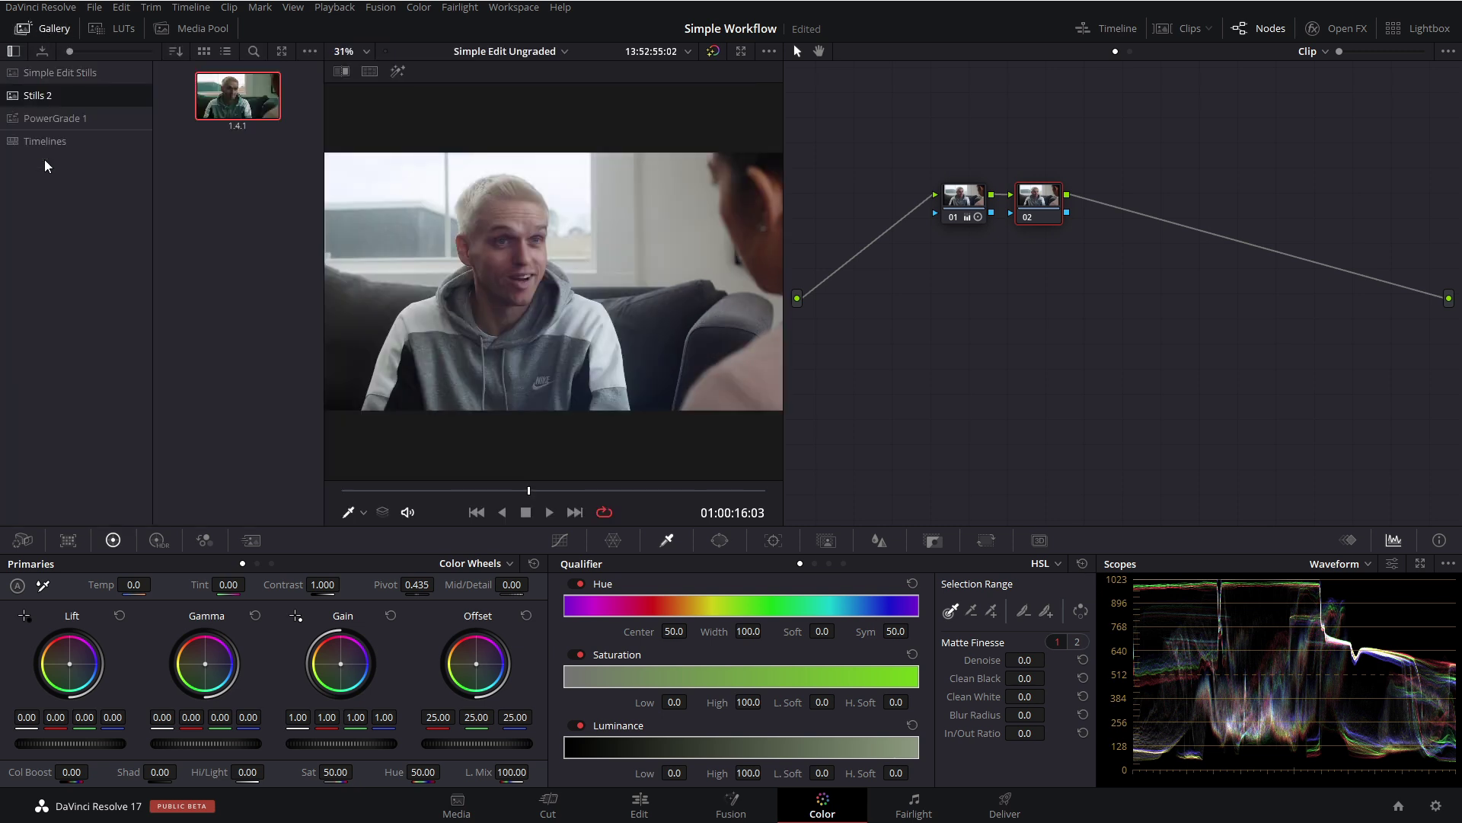
mouse_move(231, 90)
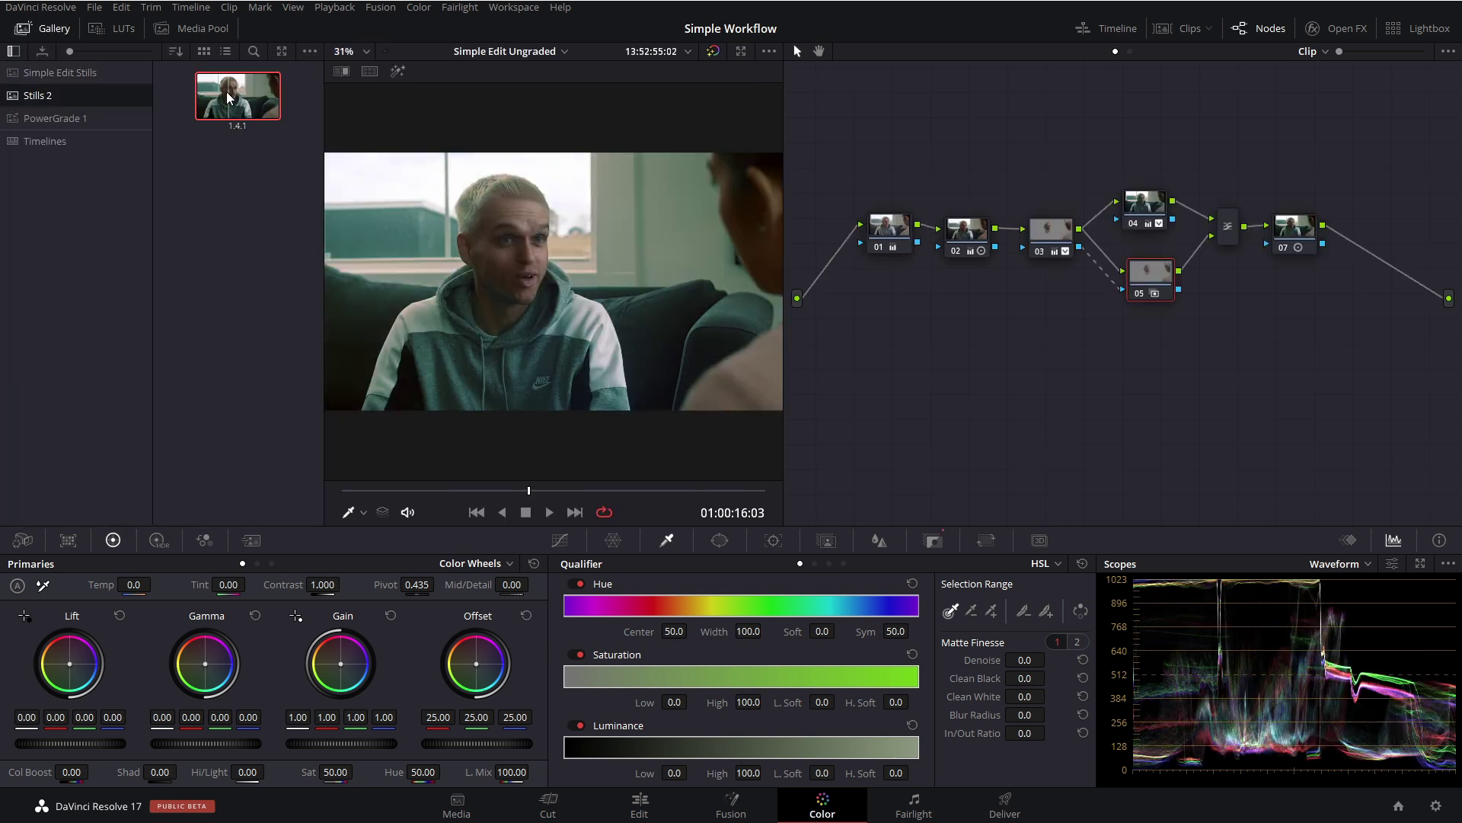
left_click(48, 29)
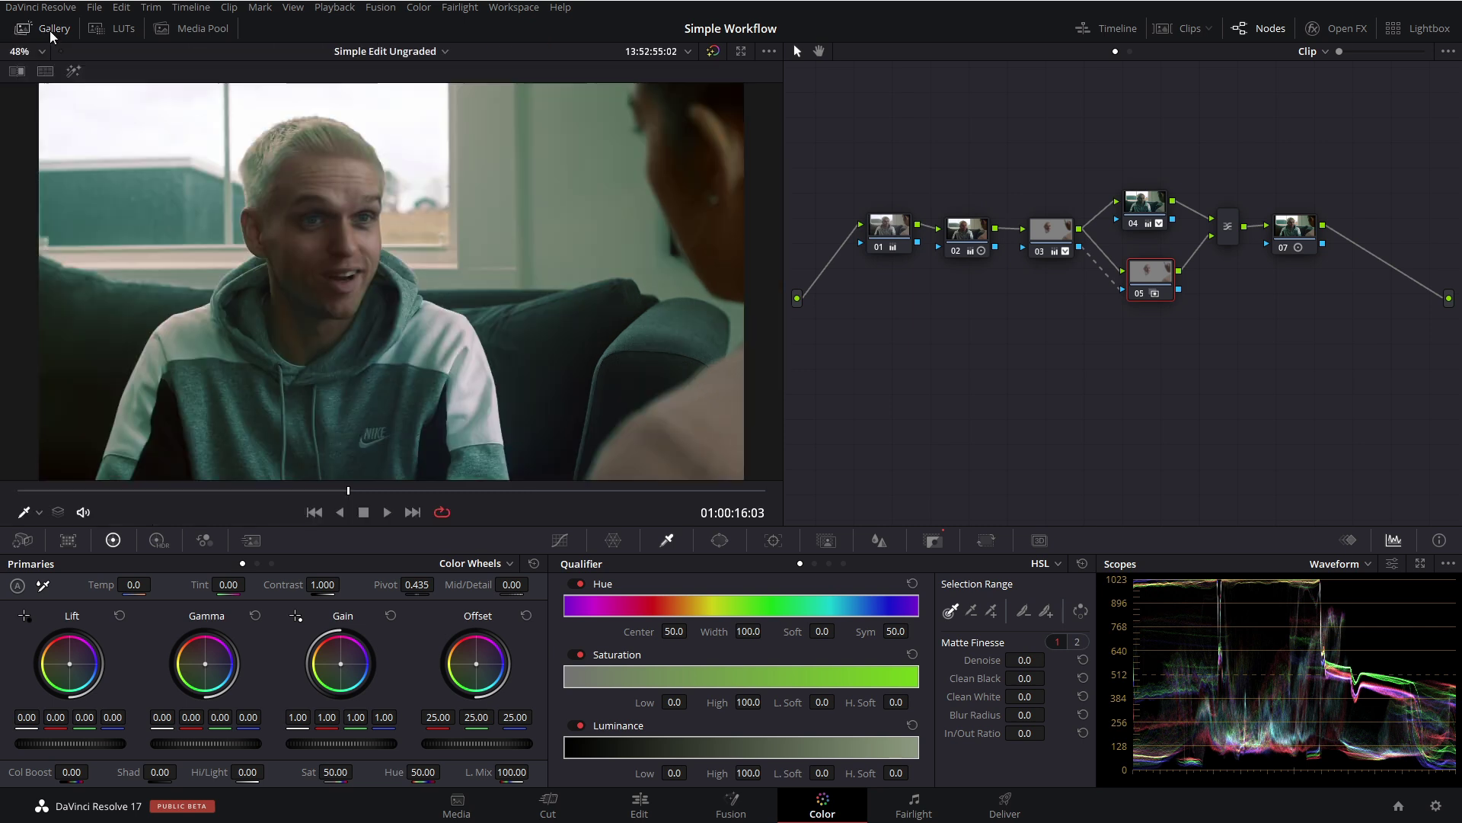
- Examine the first three nodes of the applied grade, highlighting node 03's skin selection and checking its log and primary wheels
left_click(871, 221)
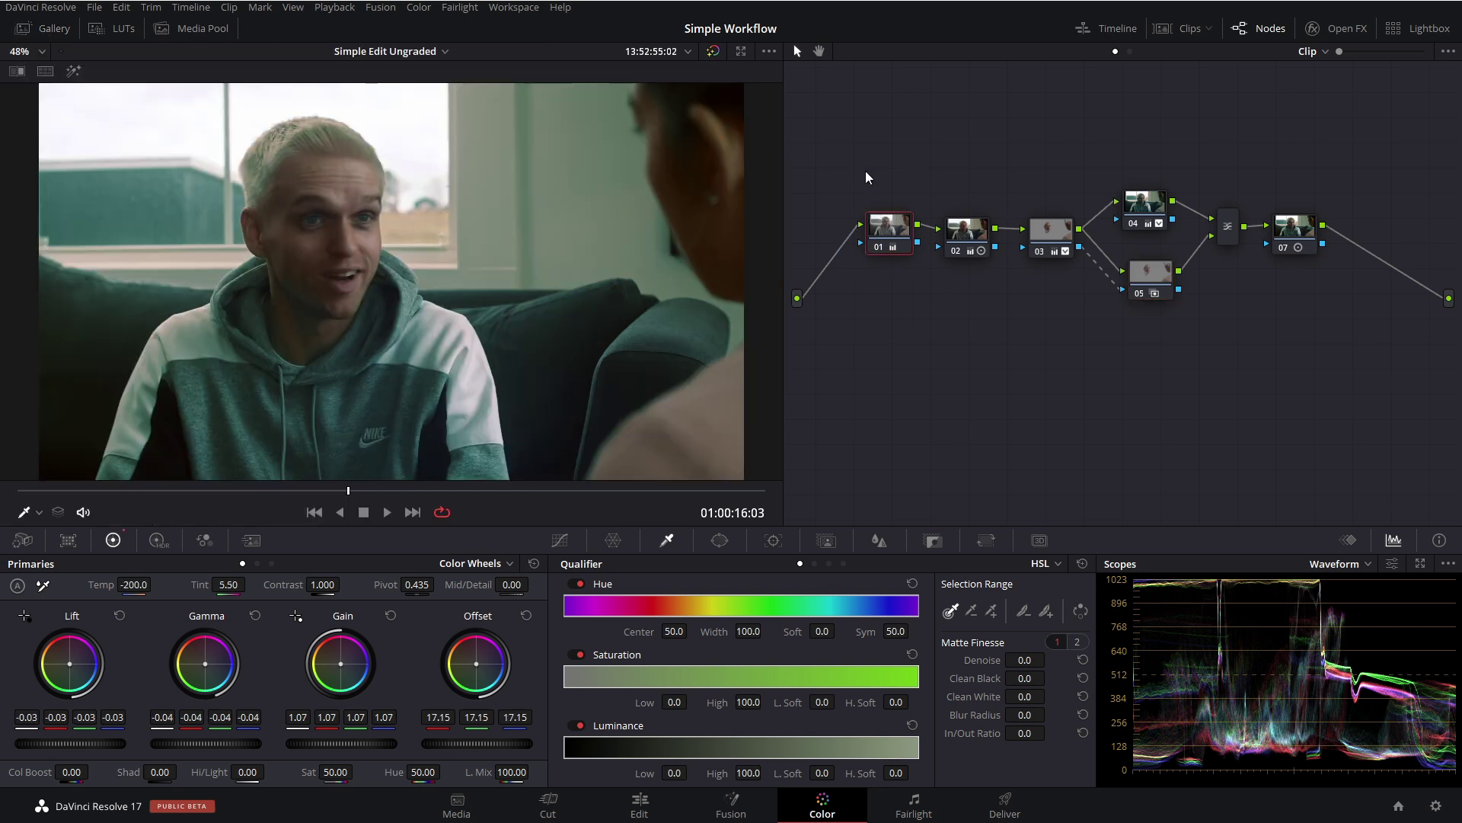
left_click_drag(862, 169, 1012, 294)
left_click(931, 383)
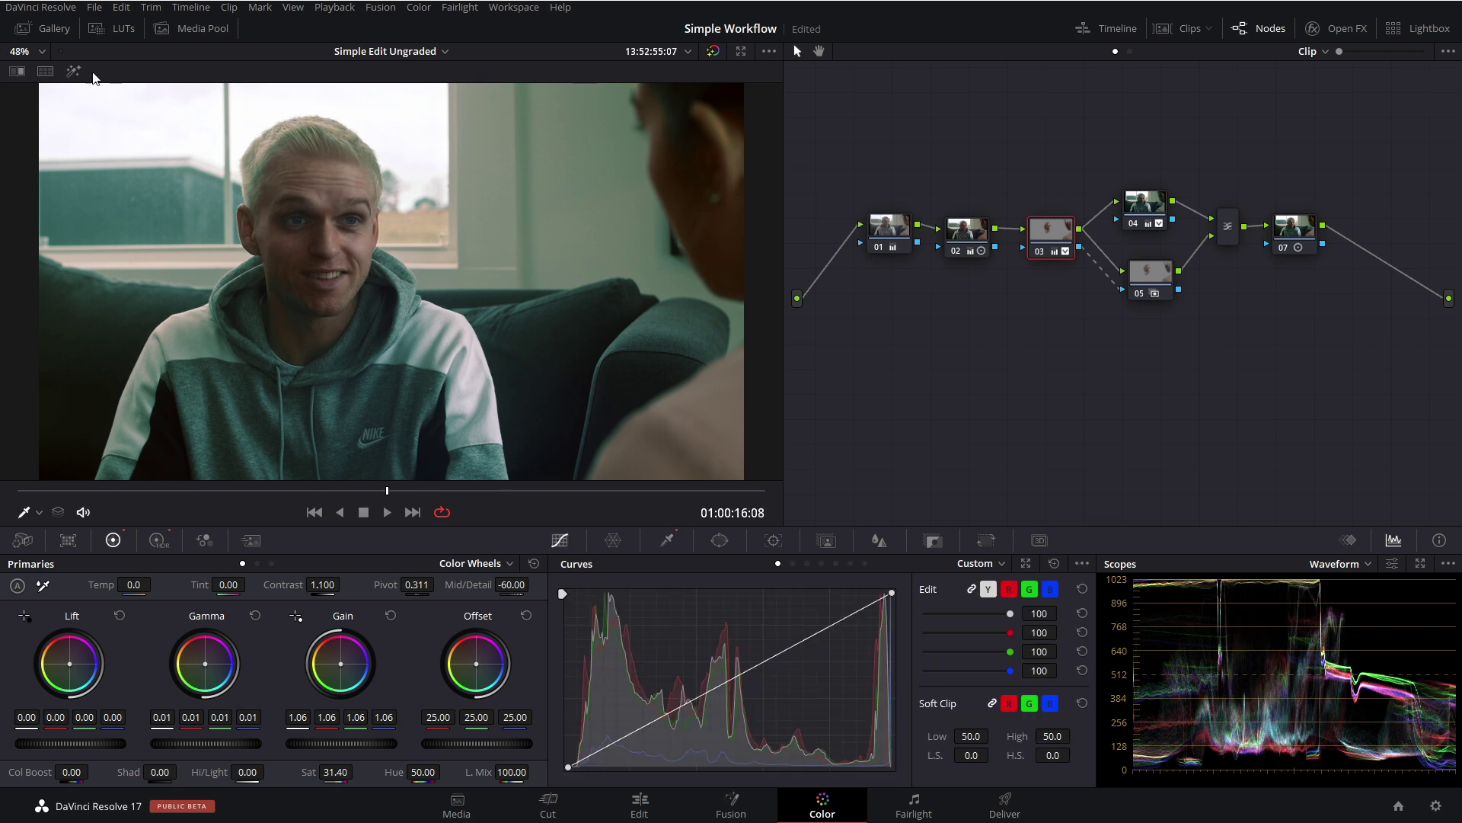
left_click(73, 70)
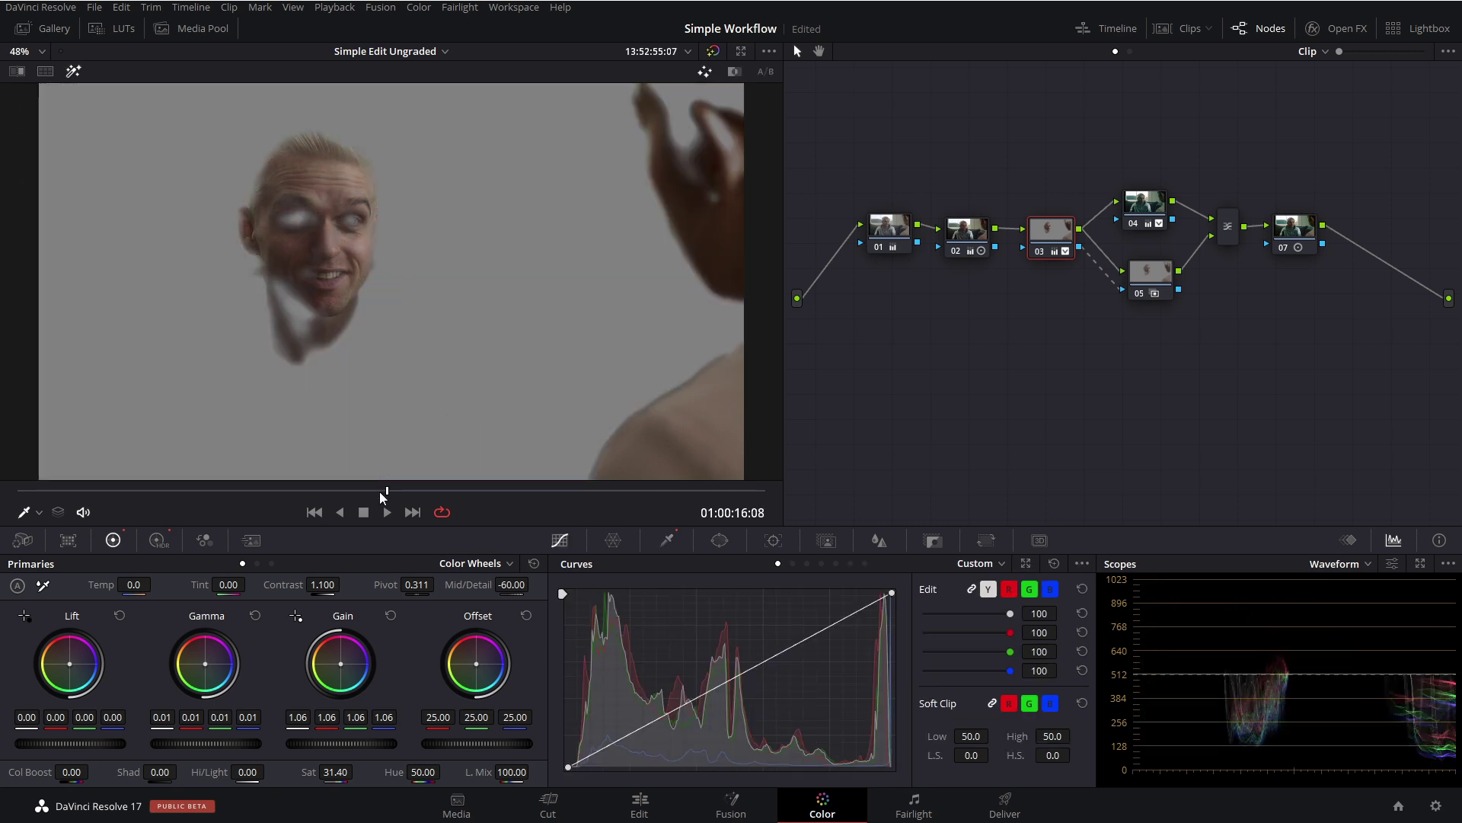
left_click(475, 494)
left_click(272, 563)
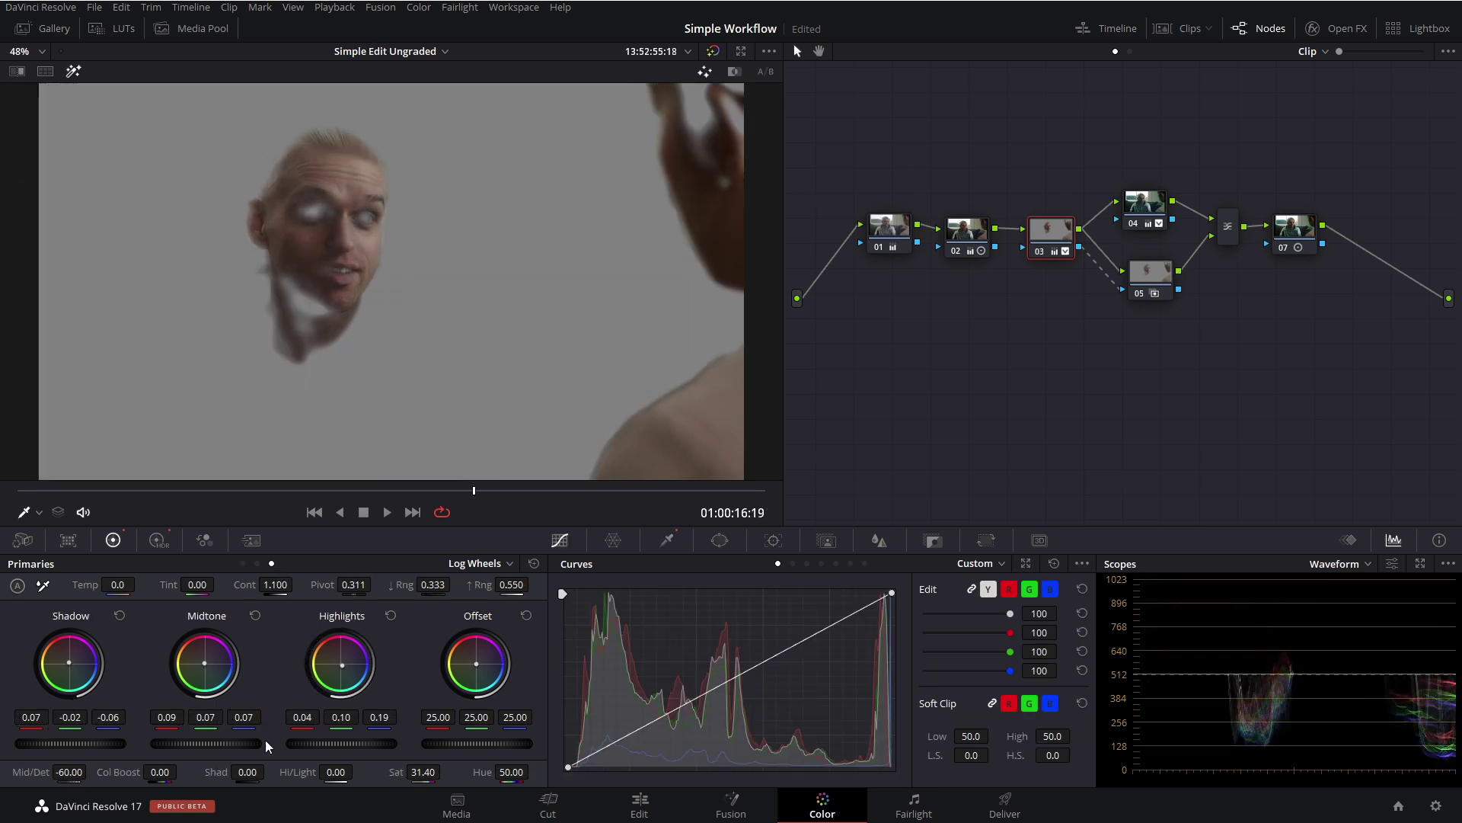
left_click(243, 565)
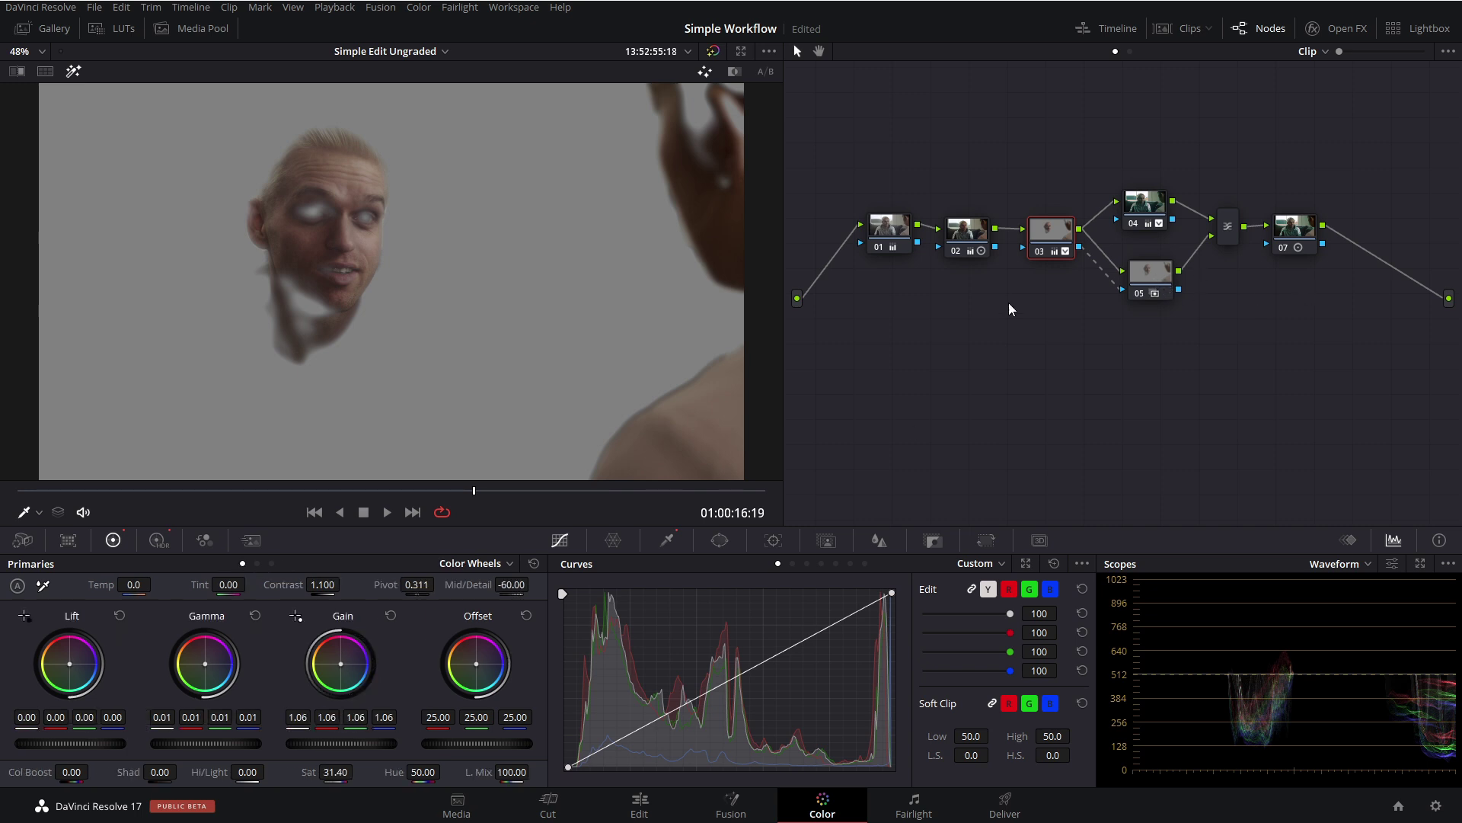
- Inspect nodes 05 and 04, comparing the image with node 04's red curve adjustment disabled and enabled
left_click(1152, 274)
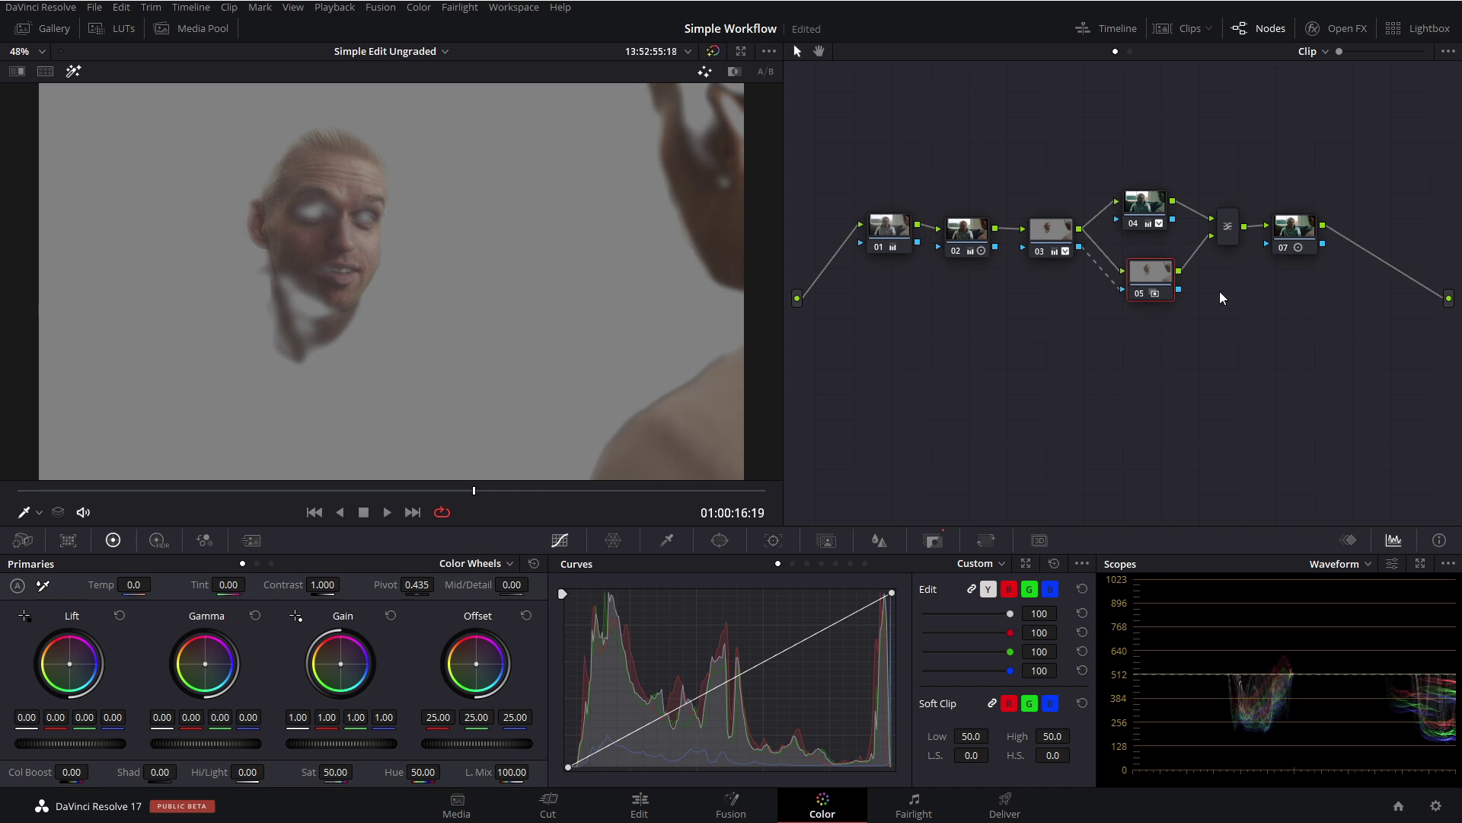
left_click(1160, 207)
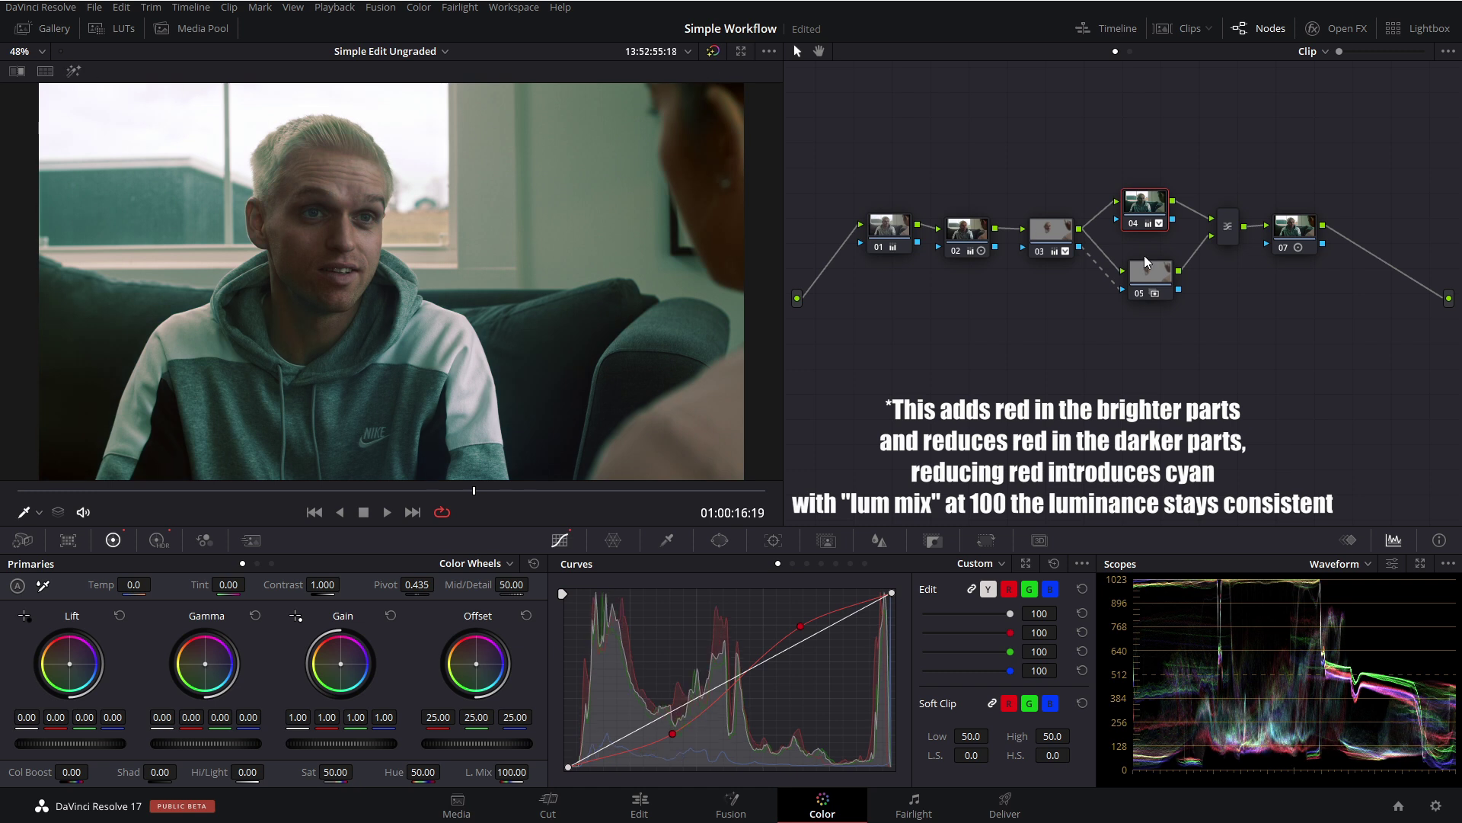
left_click(1133, 226)
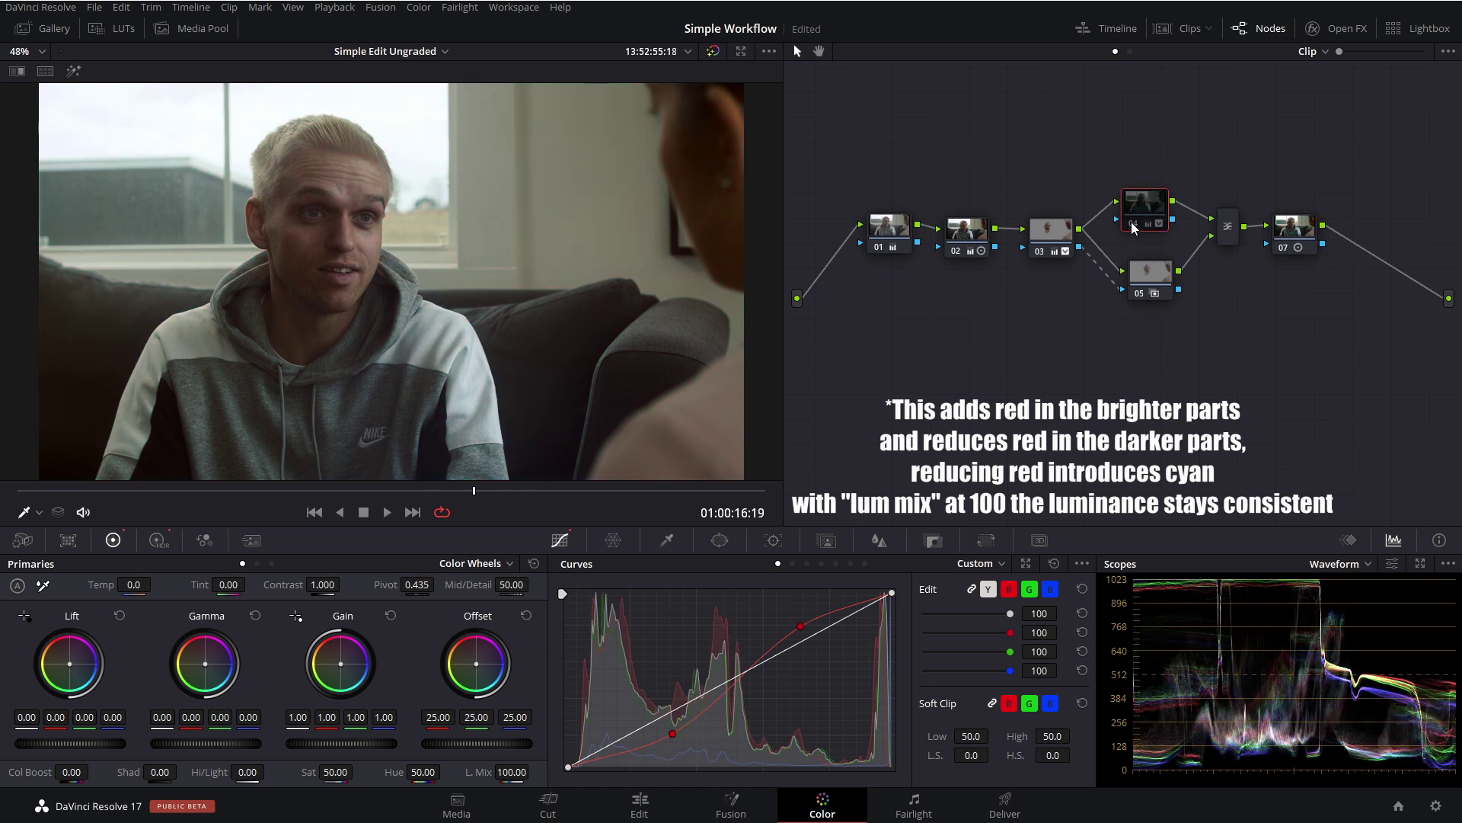
left_click(1133, 225)
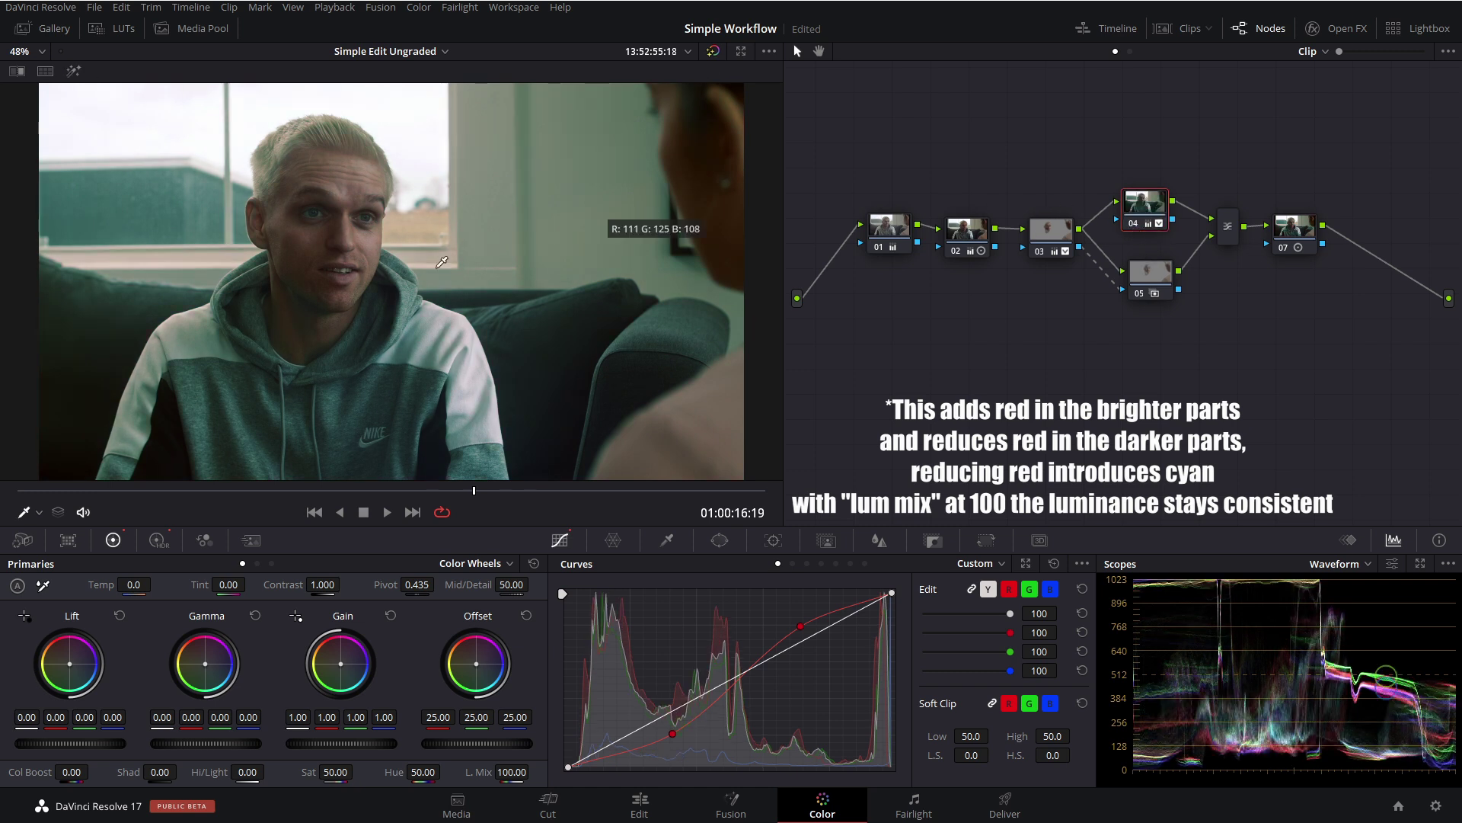
left_click(426, 490)
left_click(434, 489)
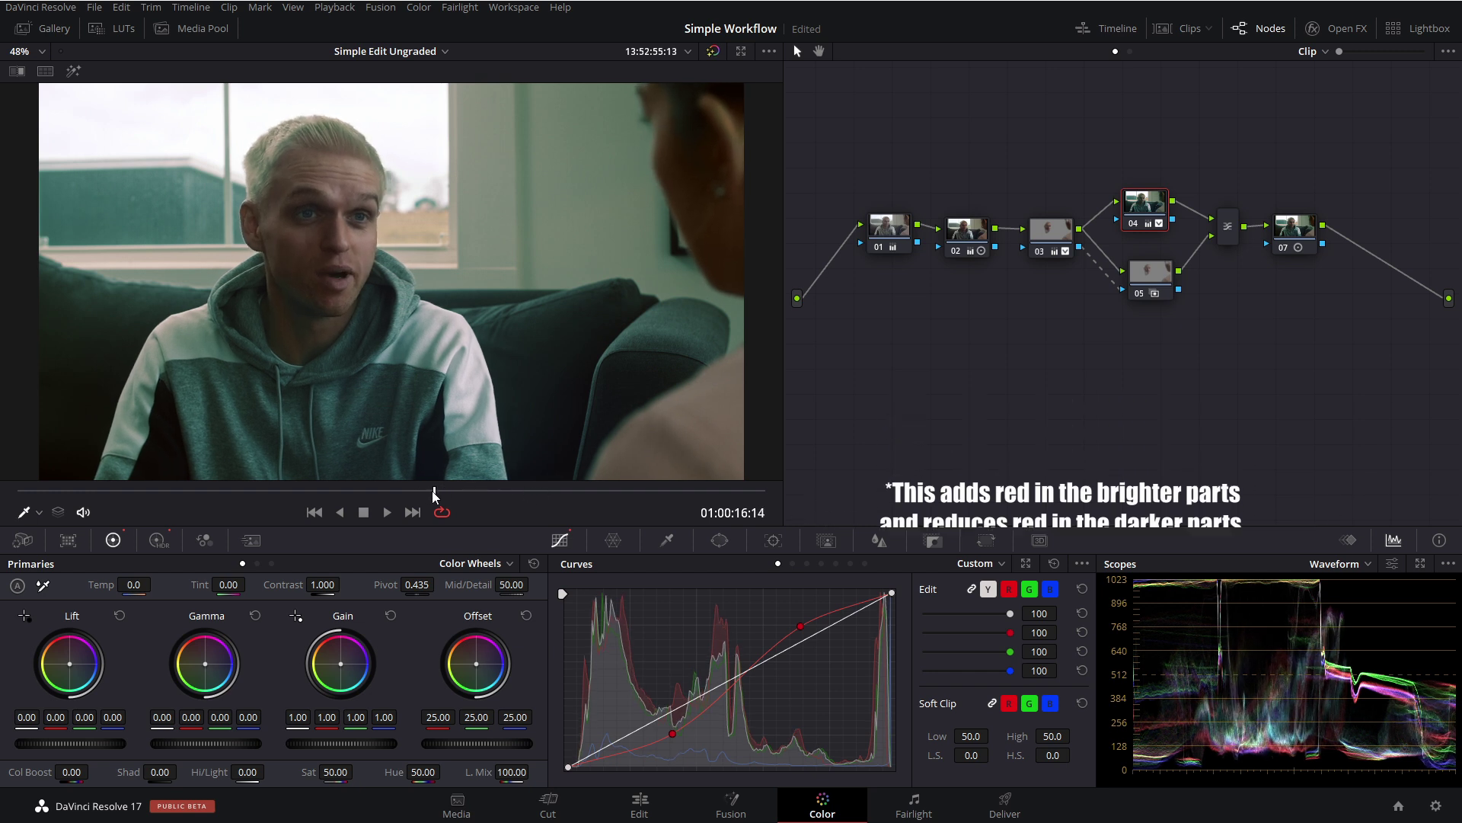
- Examine node 07's log wheel settings and compare the image with the node disabled and enabled
left_click(1295, 229)
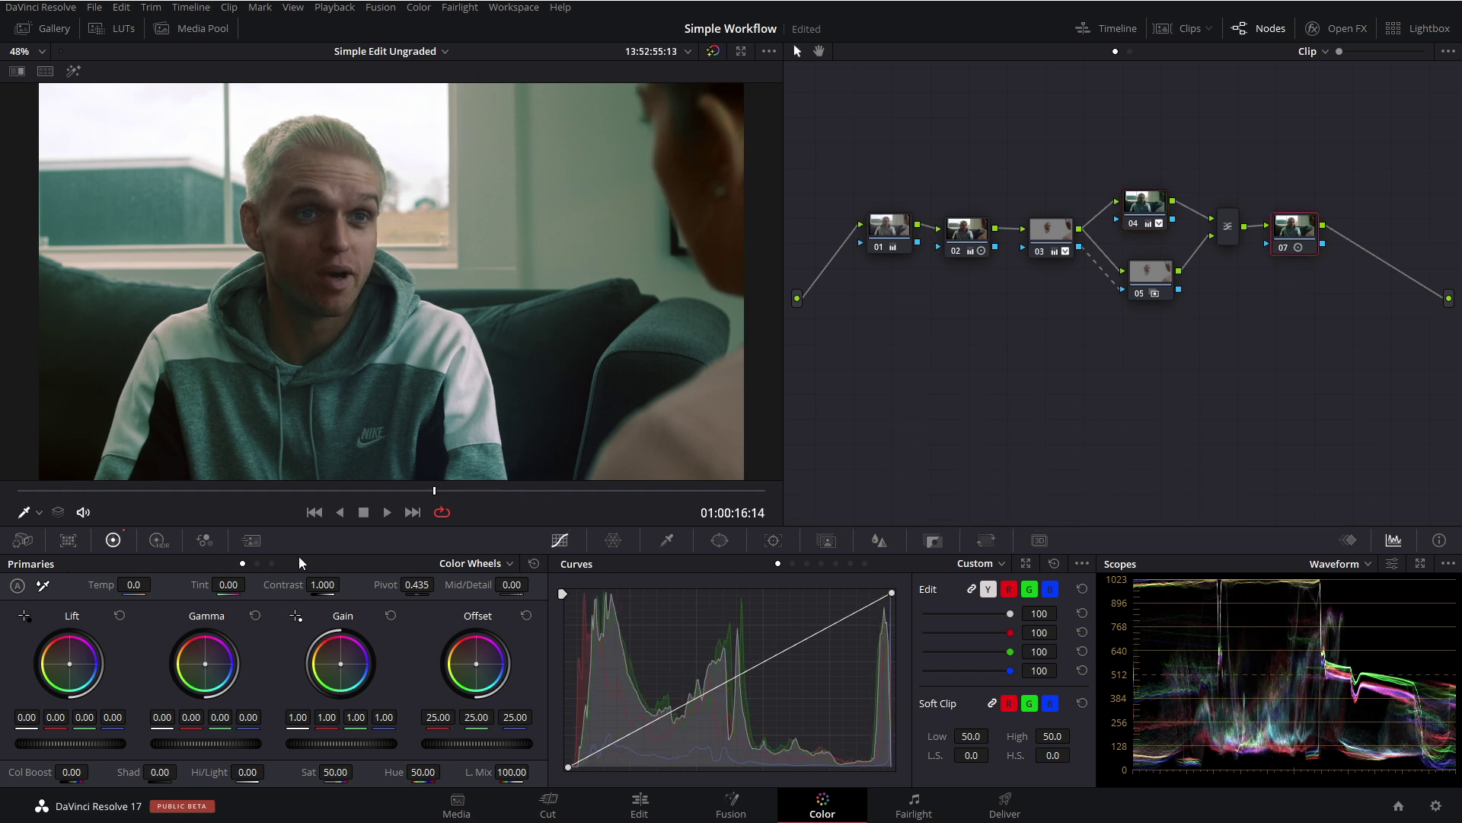
left_click(271, 563)
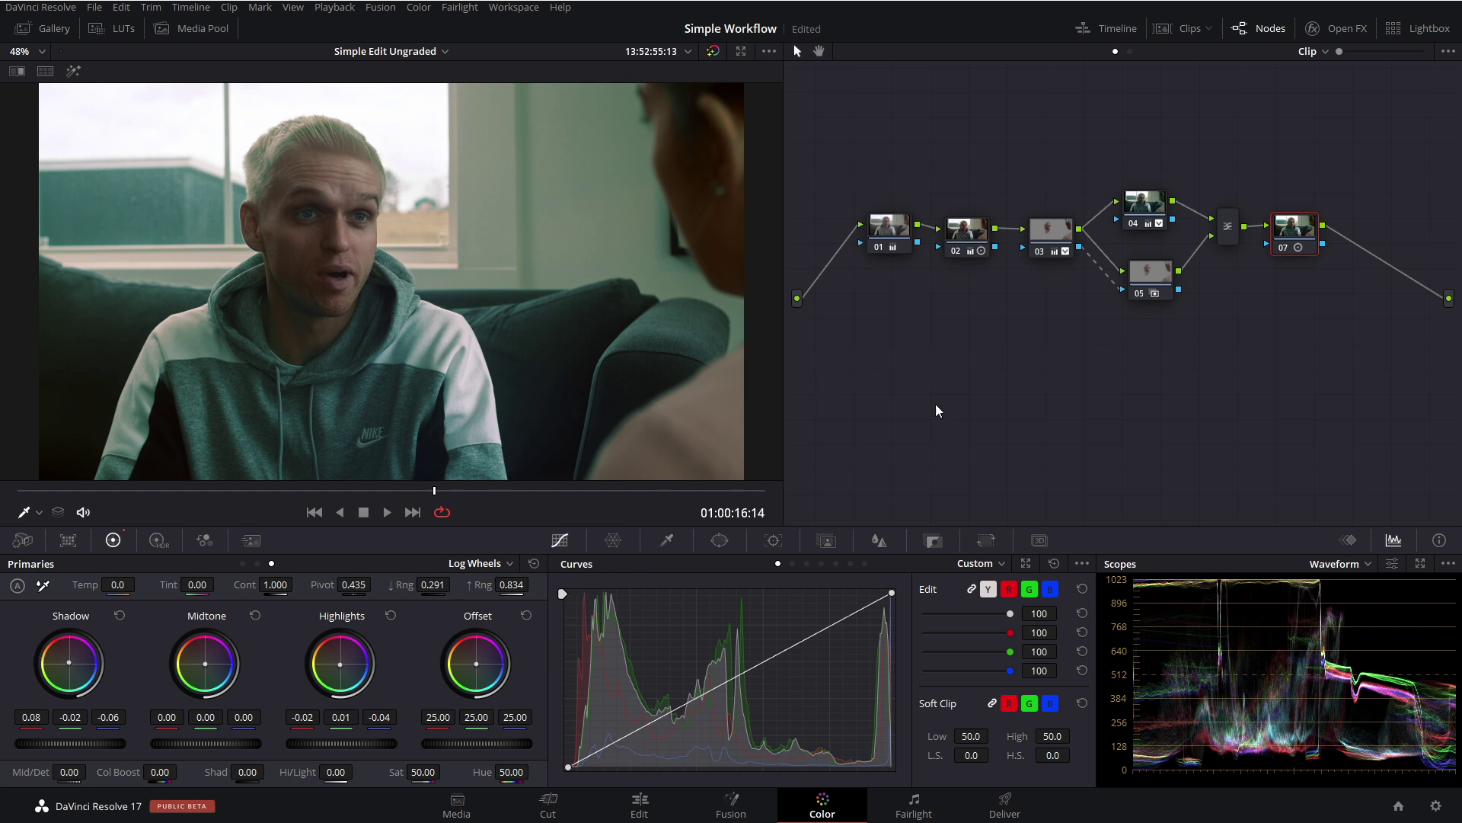
left_click(1282, 246)
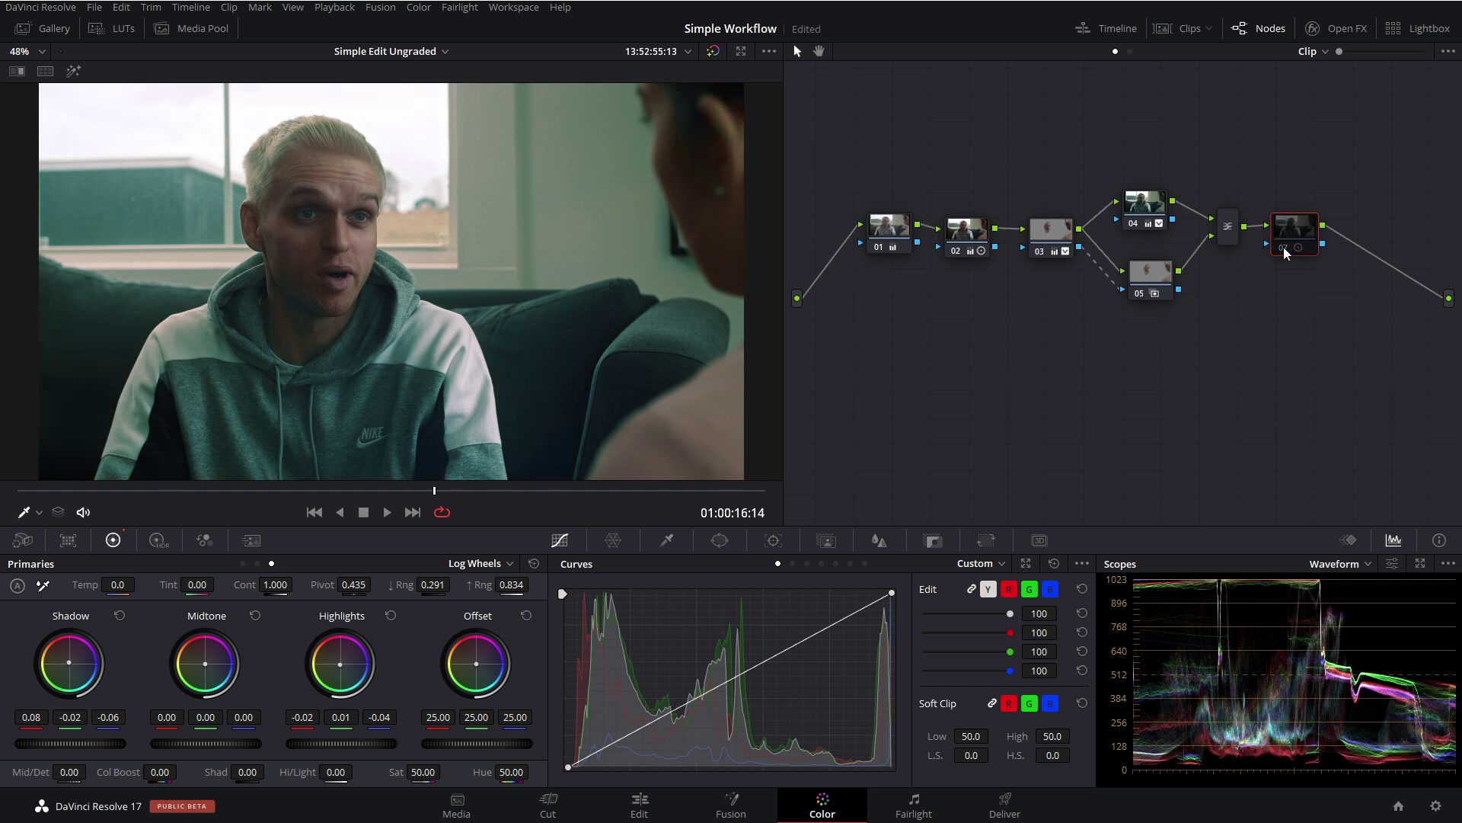
left_click(1283, 247)
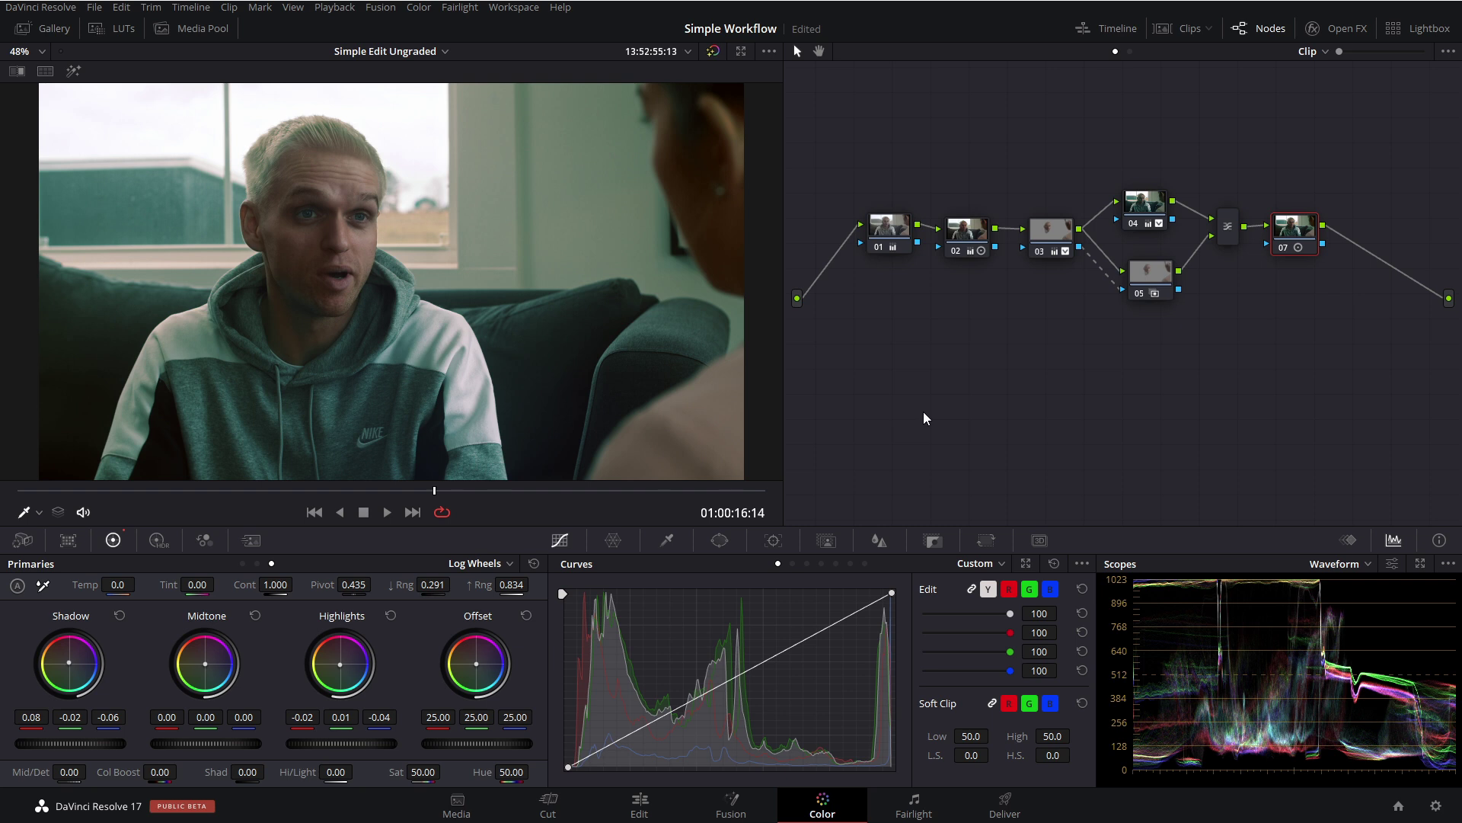
- Display the timeline's clip thumbnails, copy clip 04's grade onto clips 01, 02 and 03, and view clip 01
left_click(1169, 29)
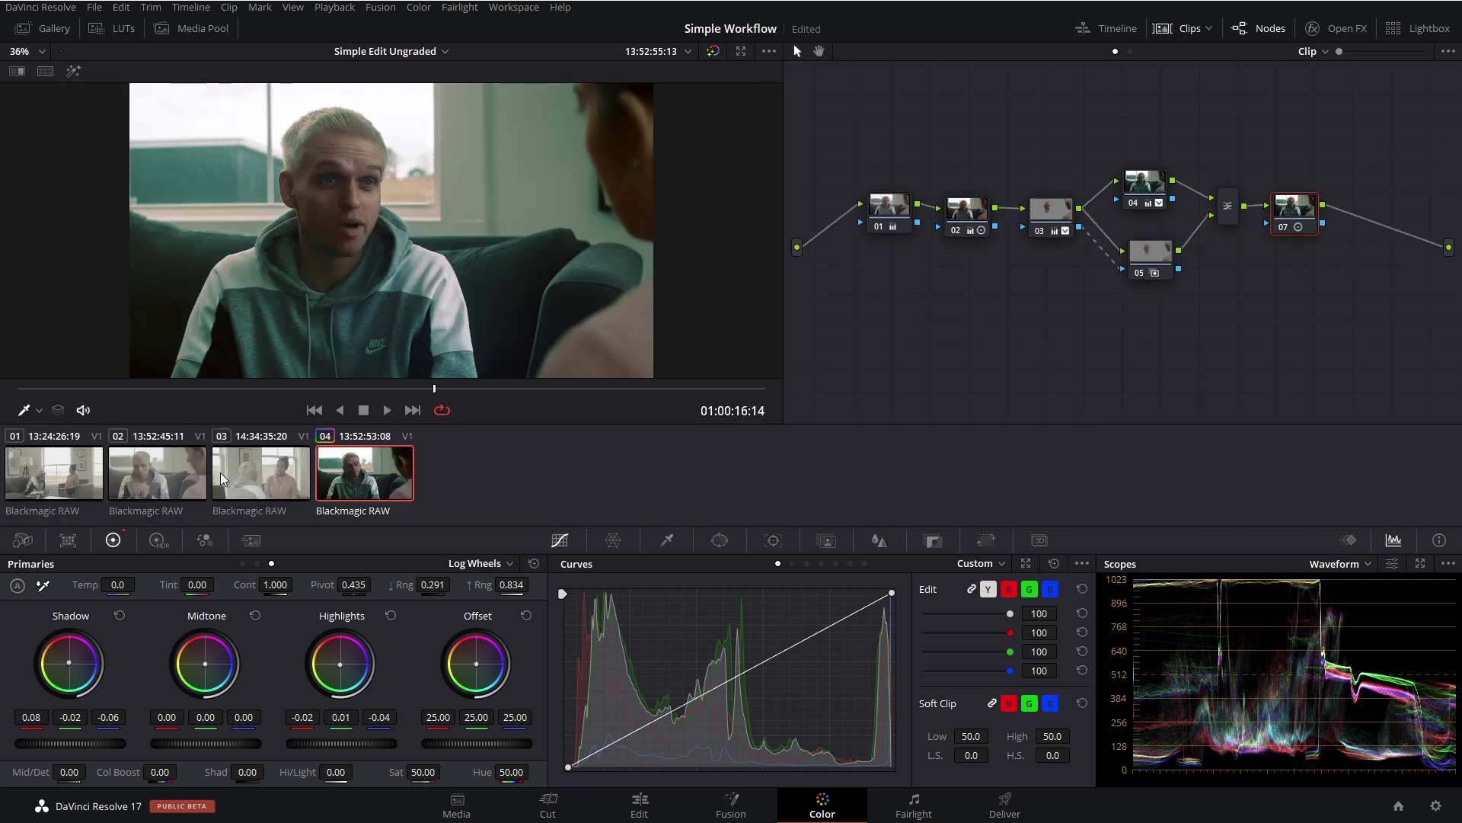
left_click(244, 472)
left_click_drag(128, 388, 217, 389)
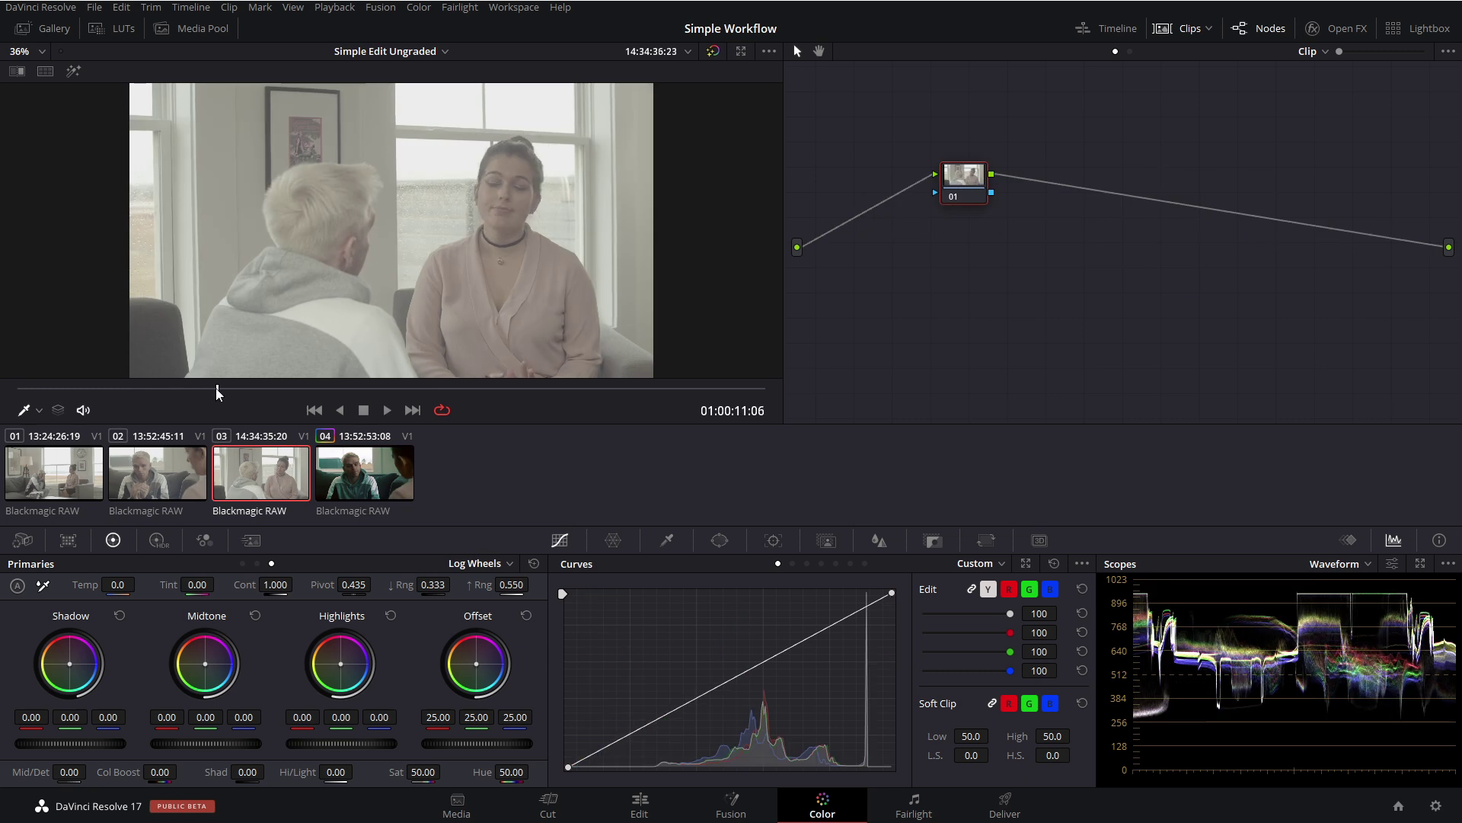
left_click(44, 479, "shift")
middle_click(355, 478)
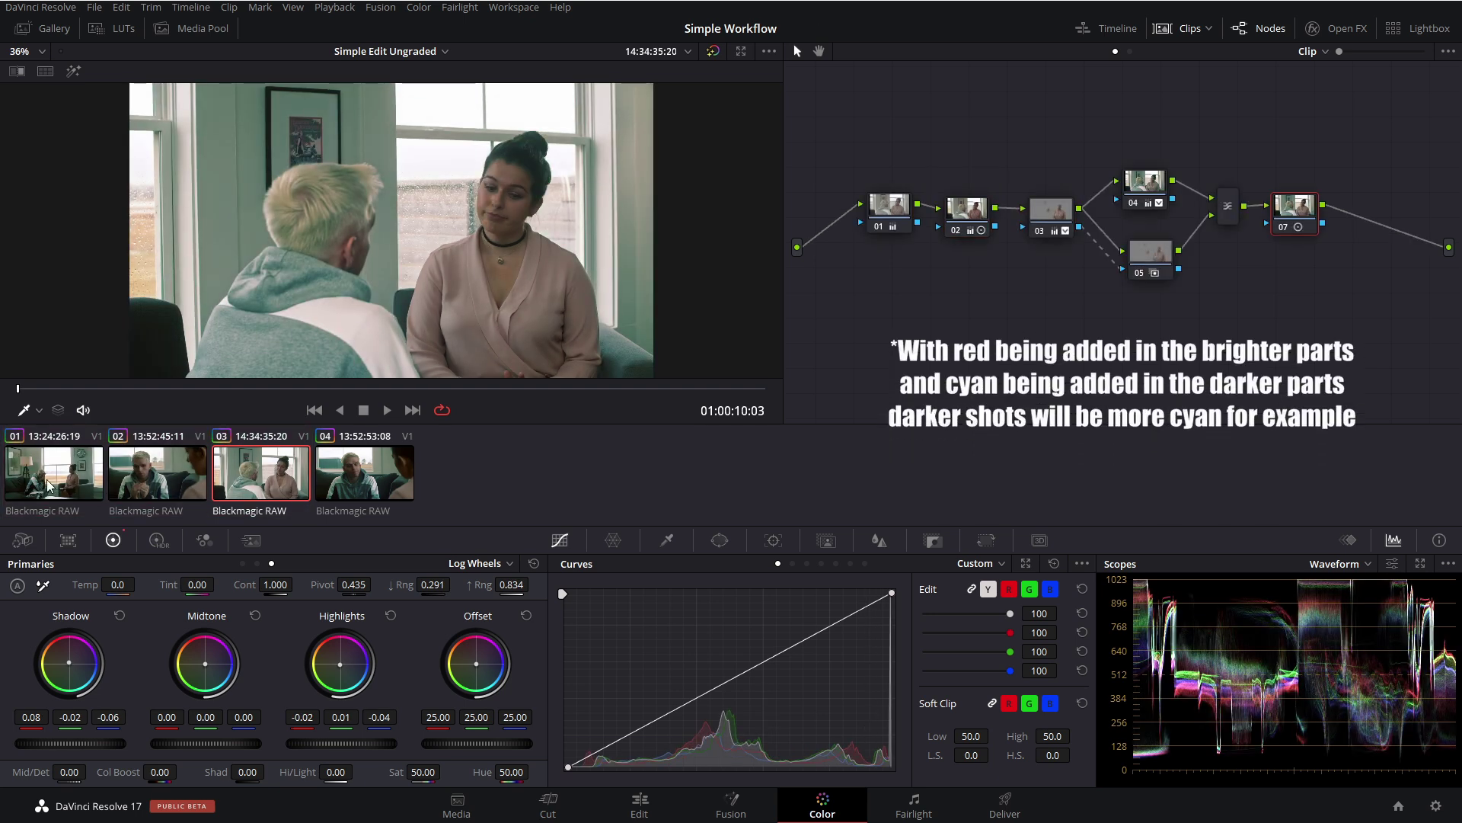
left_click(47, 478)
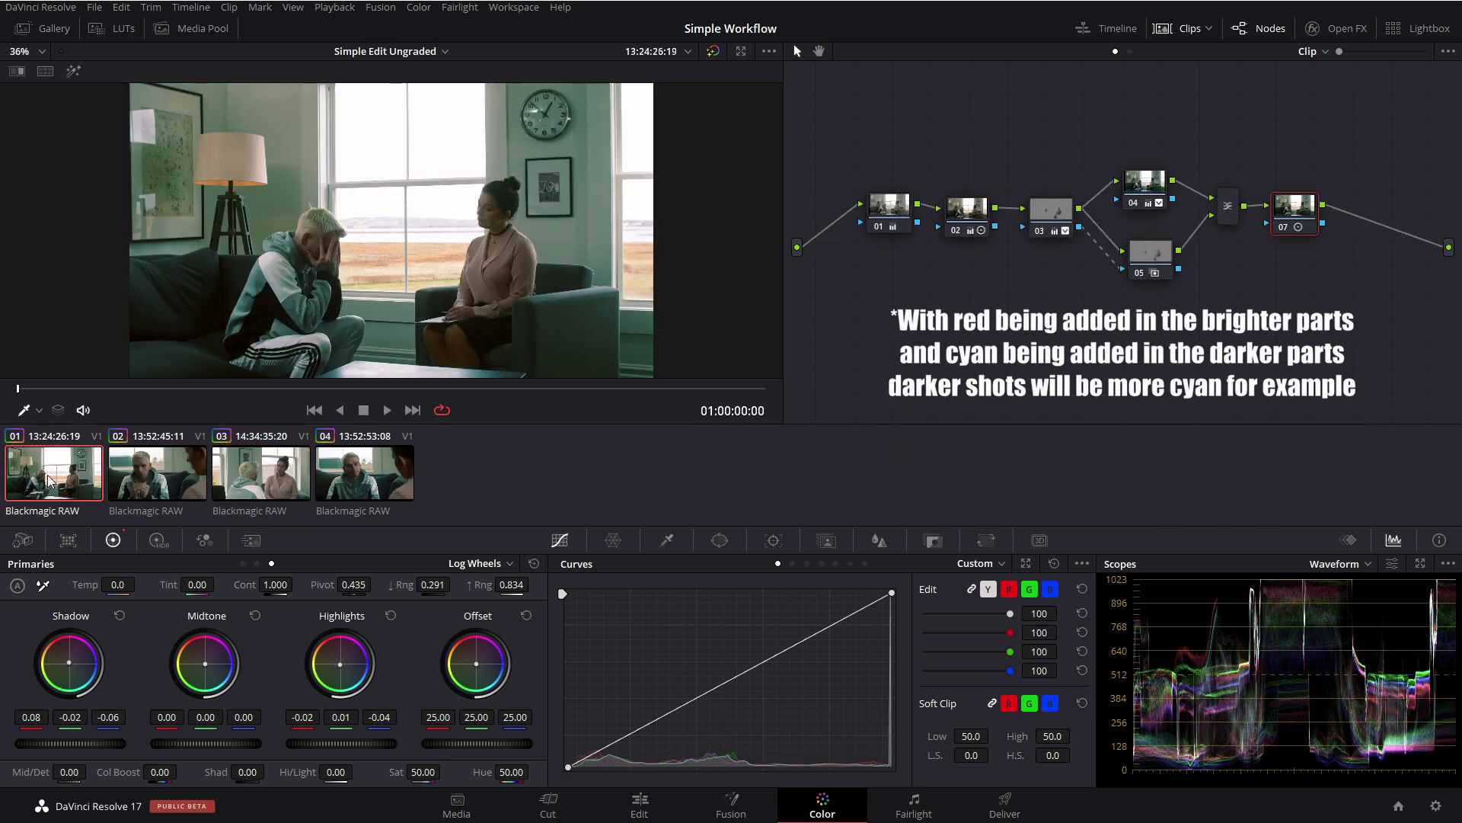
- Review clips 02 and 03, lower node 01's Offset on clip 03 to 12.95, and compare the shot with clips 02 and 01
left_click(193, 478)
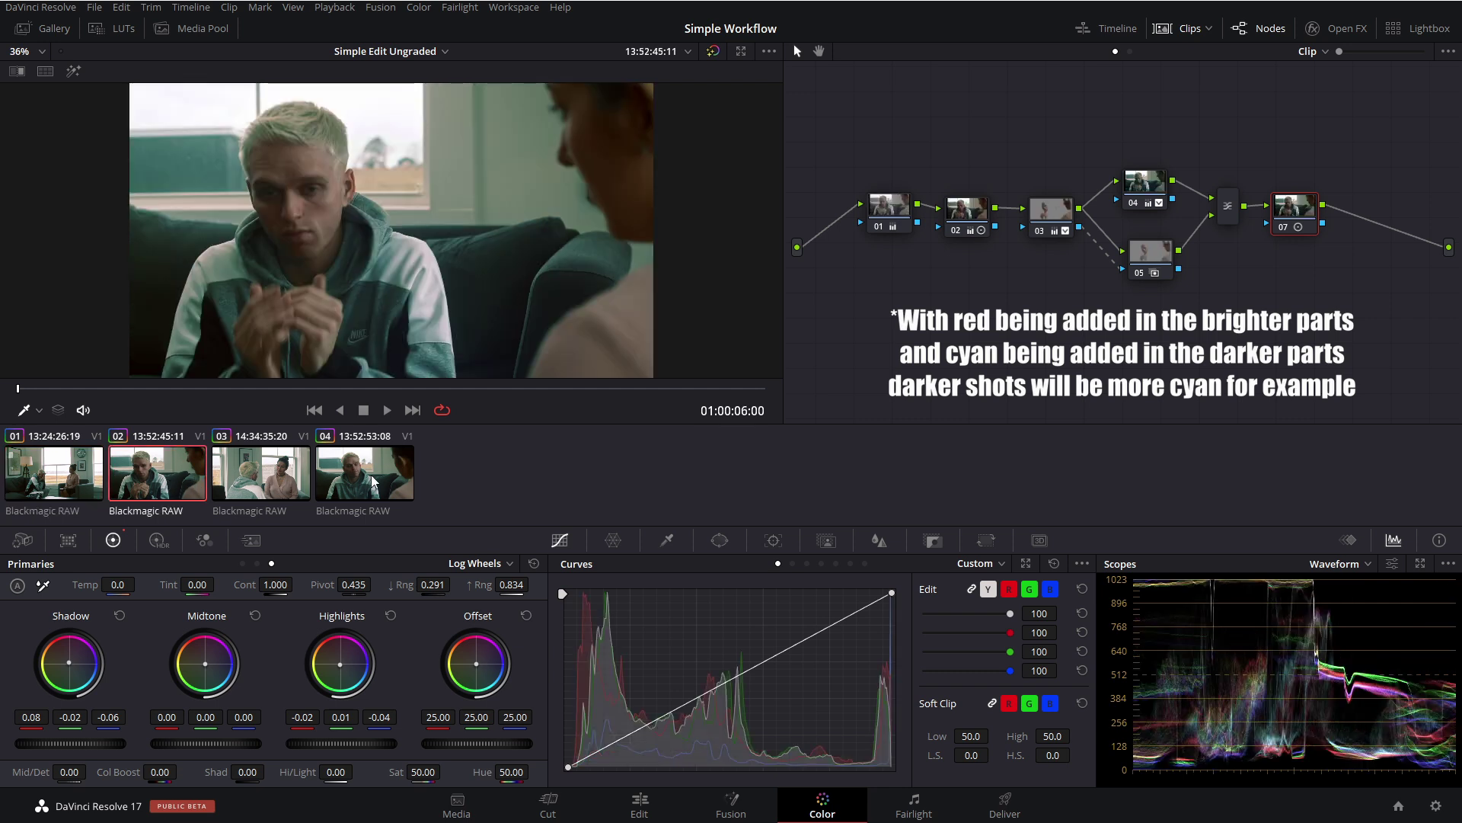
left_click(259, 485)
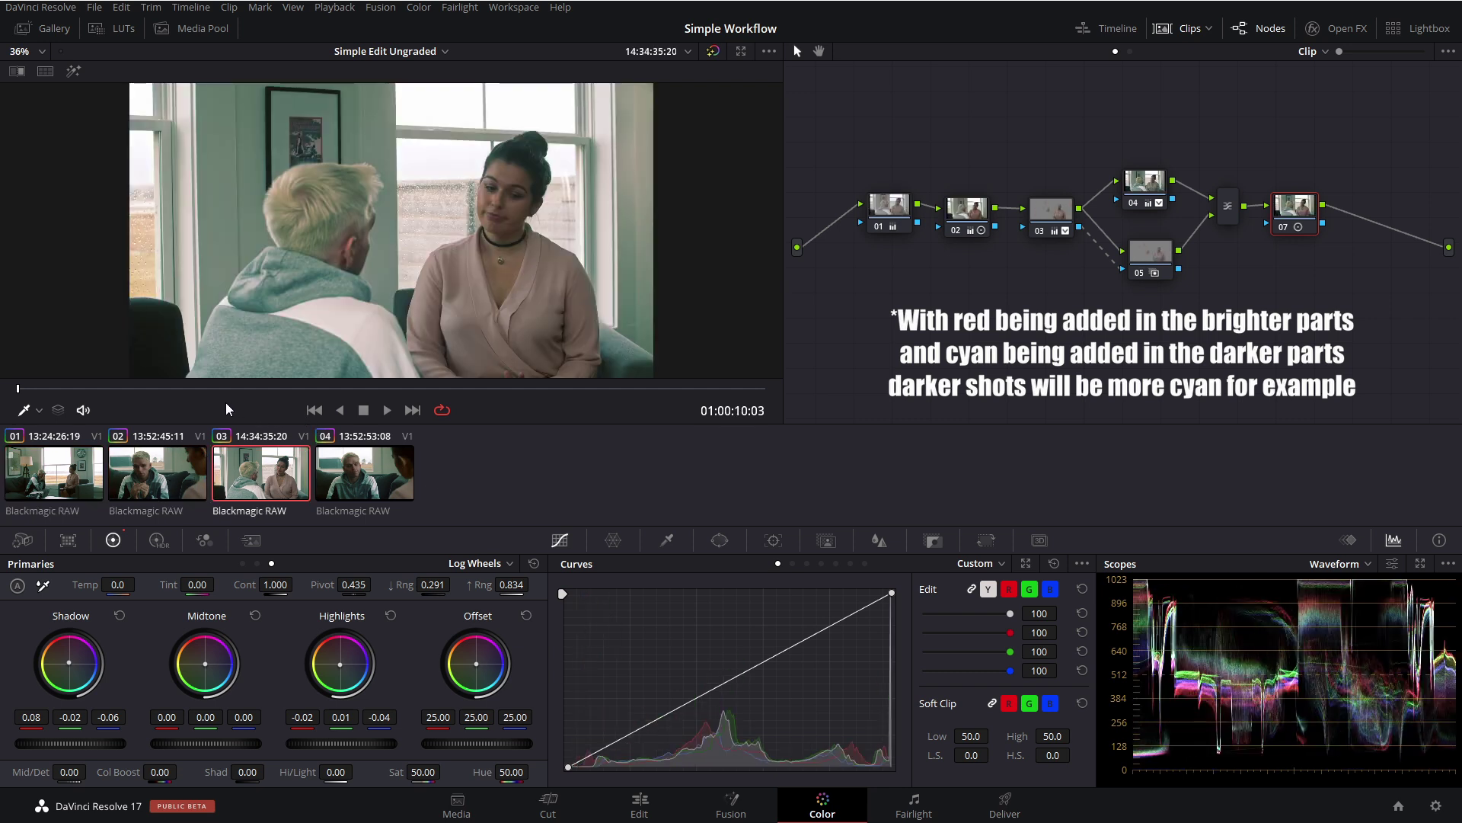
left_click(893, 215)
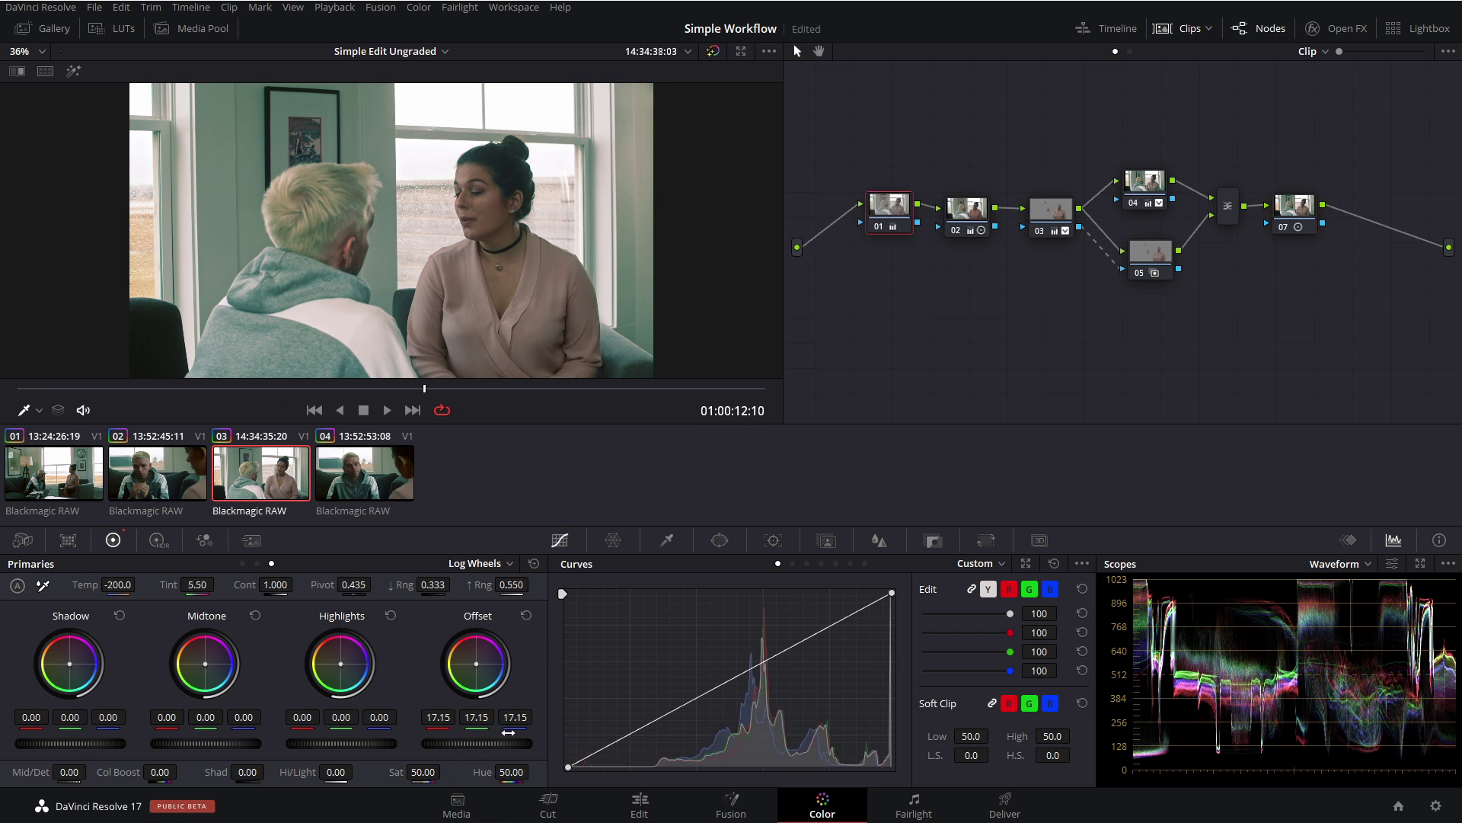
left_click_drag(508, 732, 472, 732)
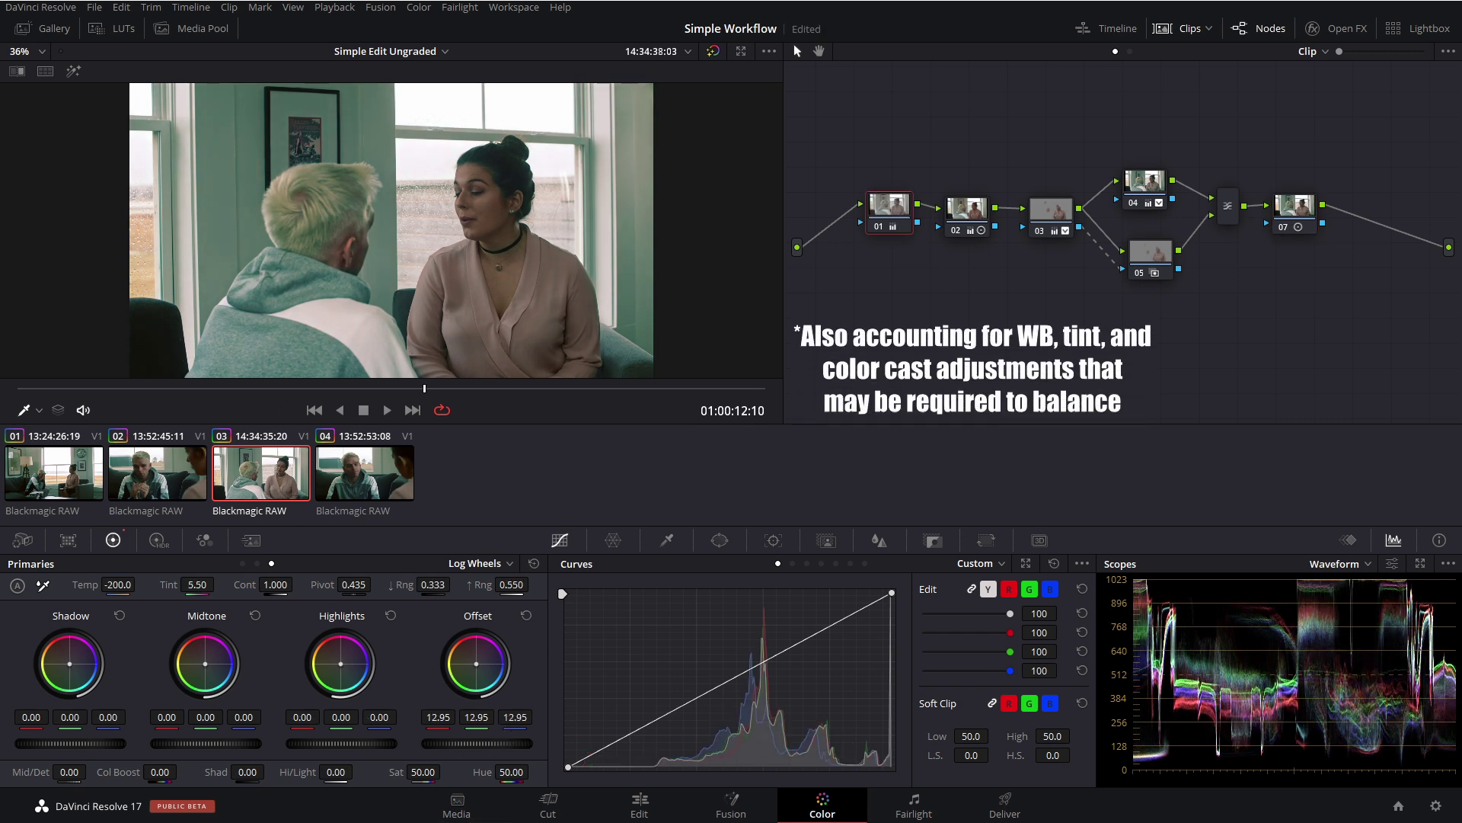
left_click(147, 472)
left_click(61, 477)
left_click(256, 484)
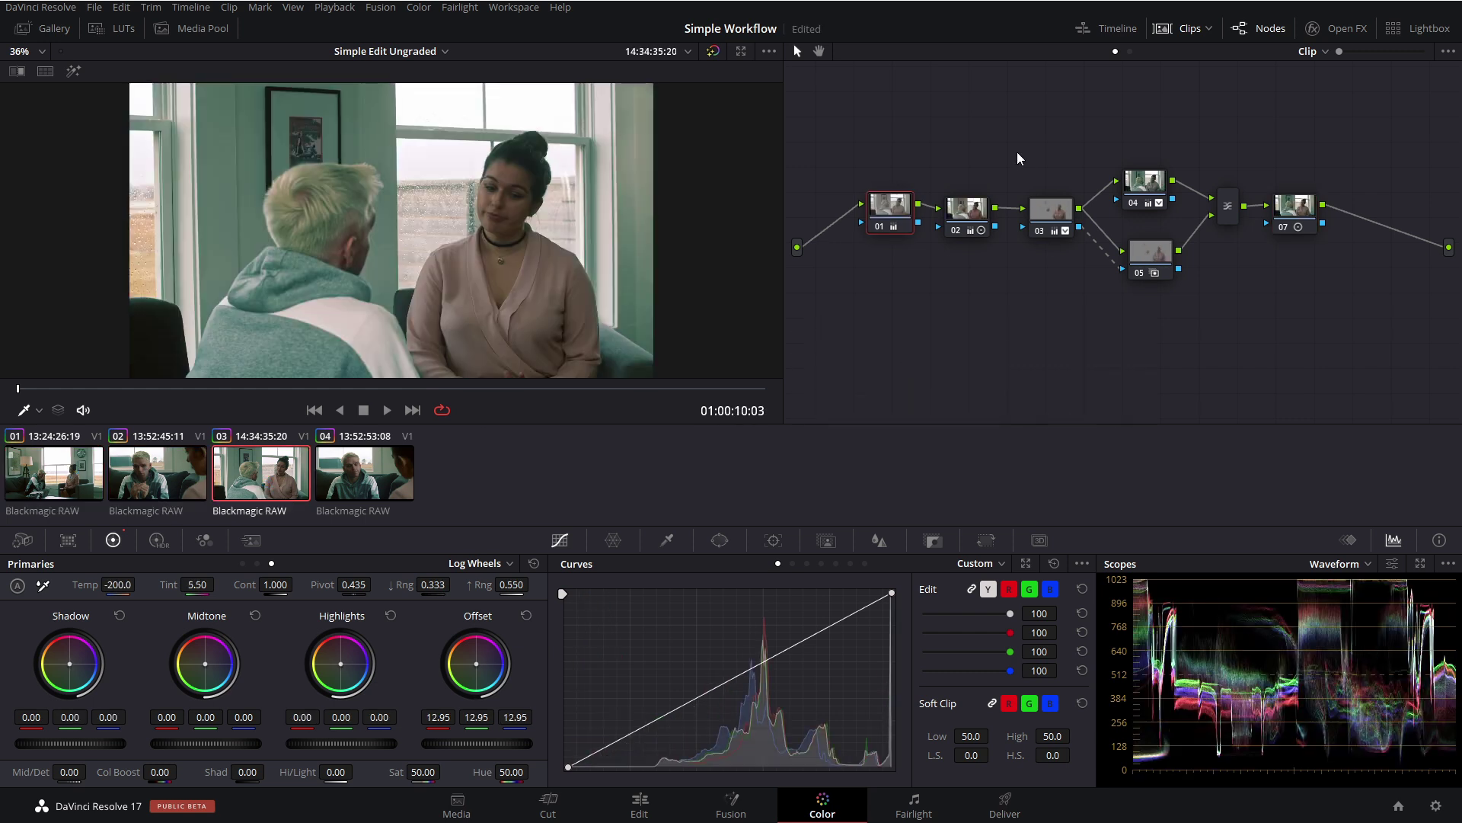
- Highlight node 03's skin selection on clip 03 and check its qualifier
left_click(1057, 220)
left_click(73, 72)
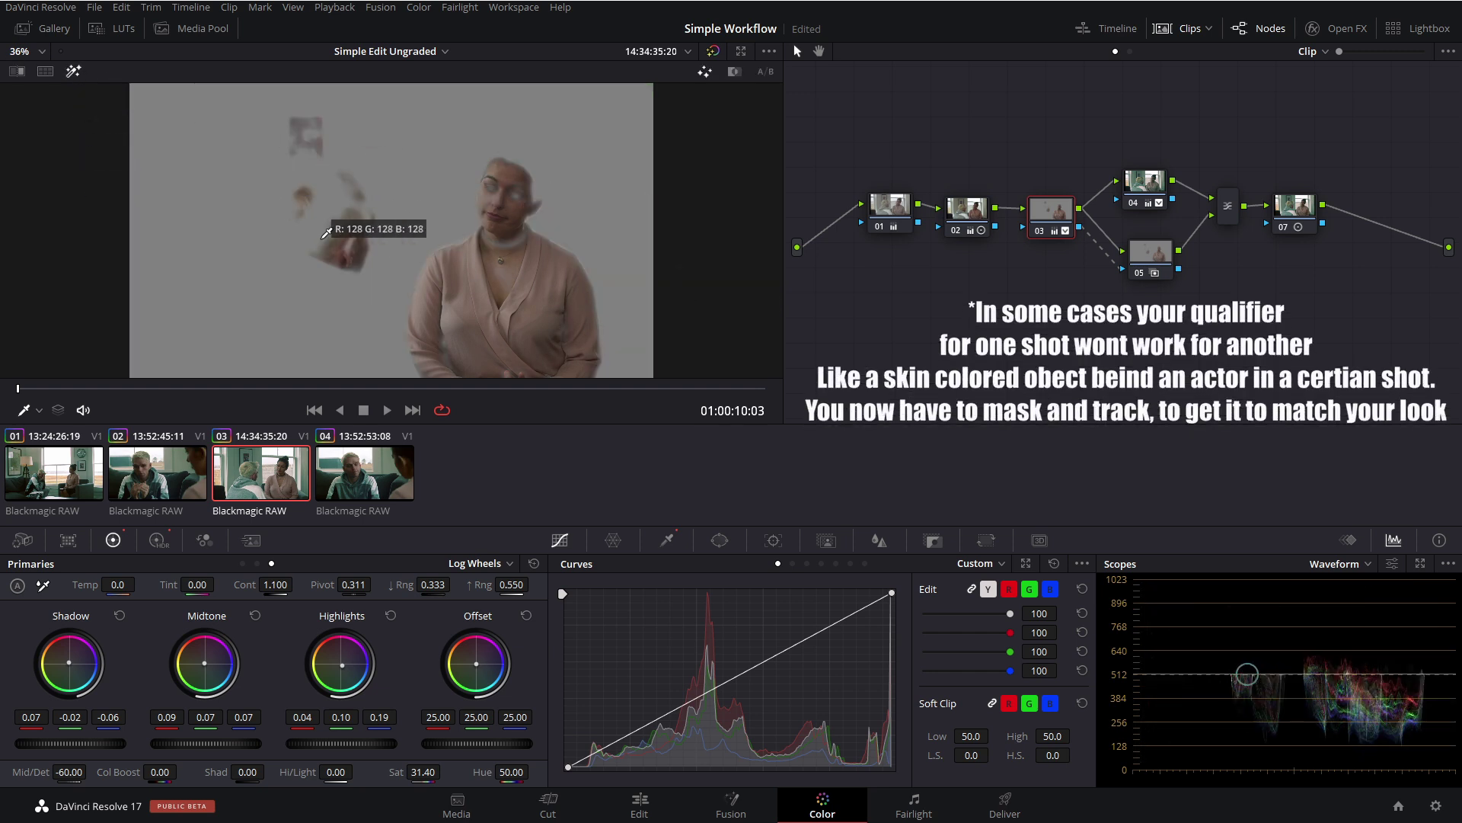
left_click(666, 540)
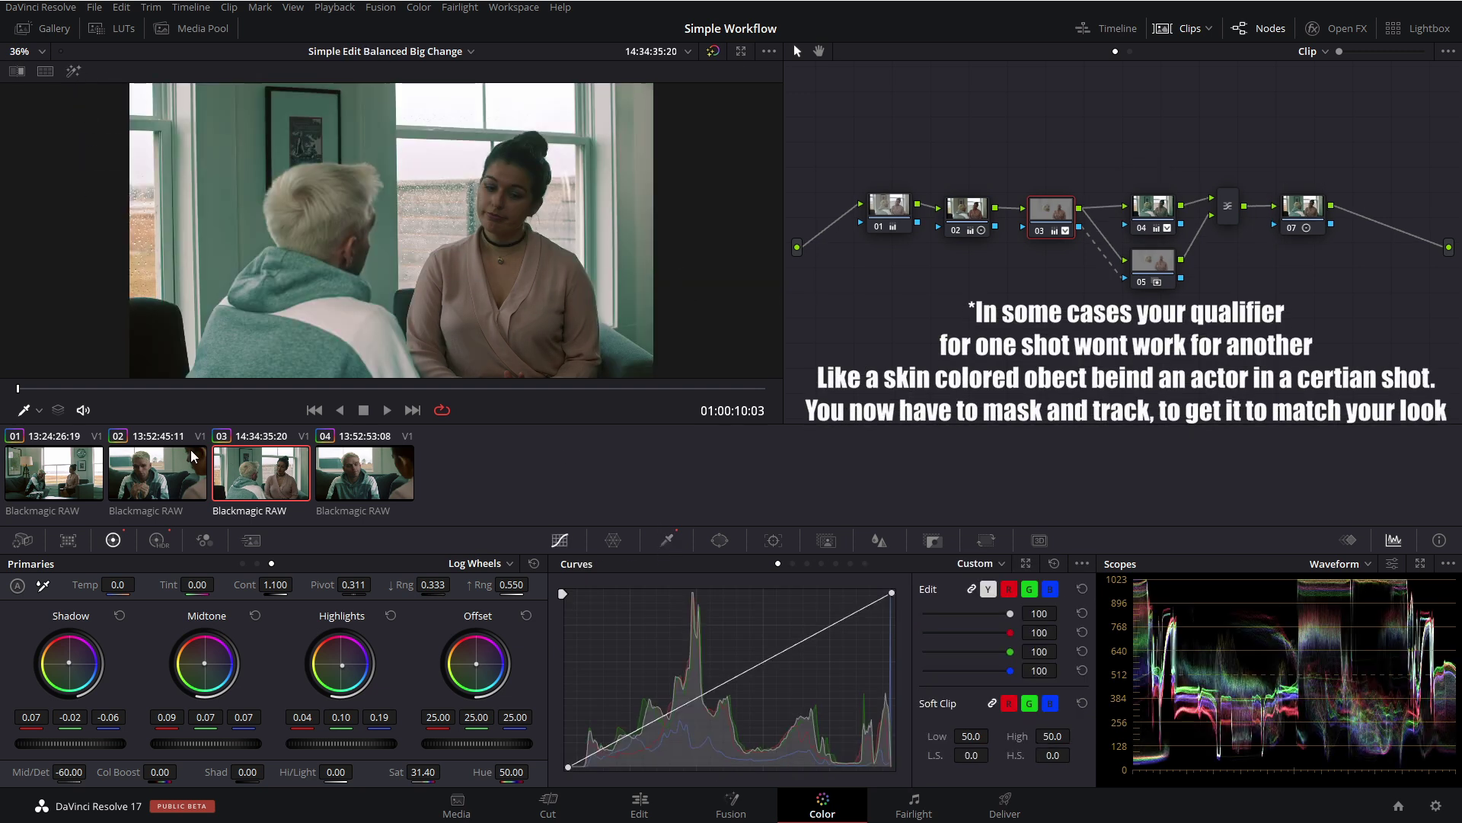
- Compare clips 02, 01 and 04 in the Simple Edit Balanced Big Change timeline and scrub through clip 04
left_click(170, 471)
left_click(70, 472)
left_click(345, 472)
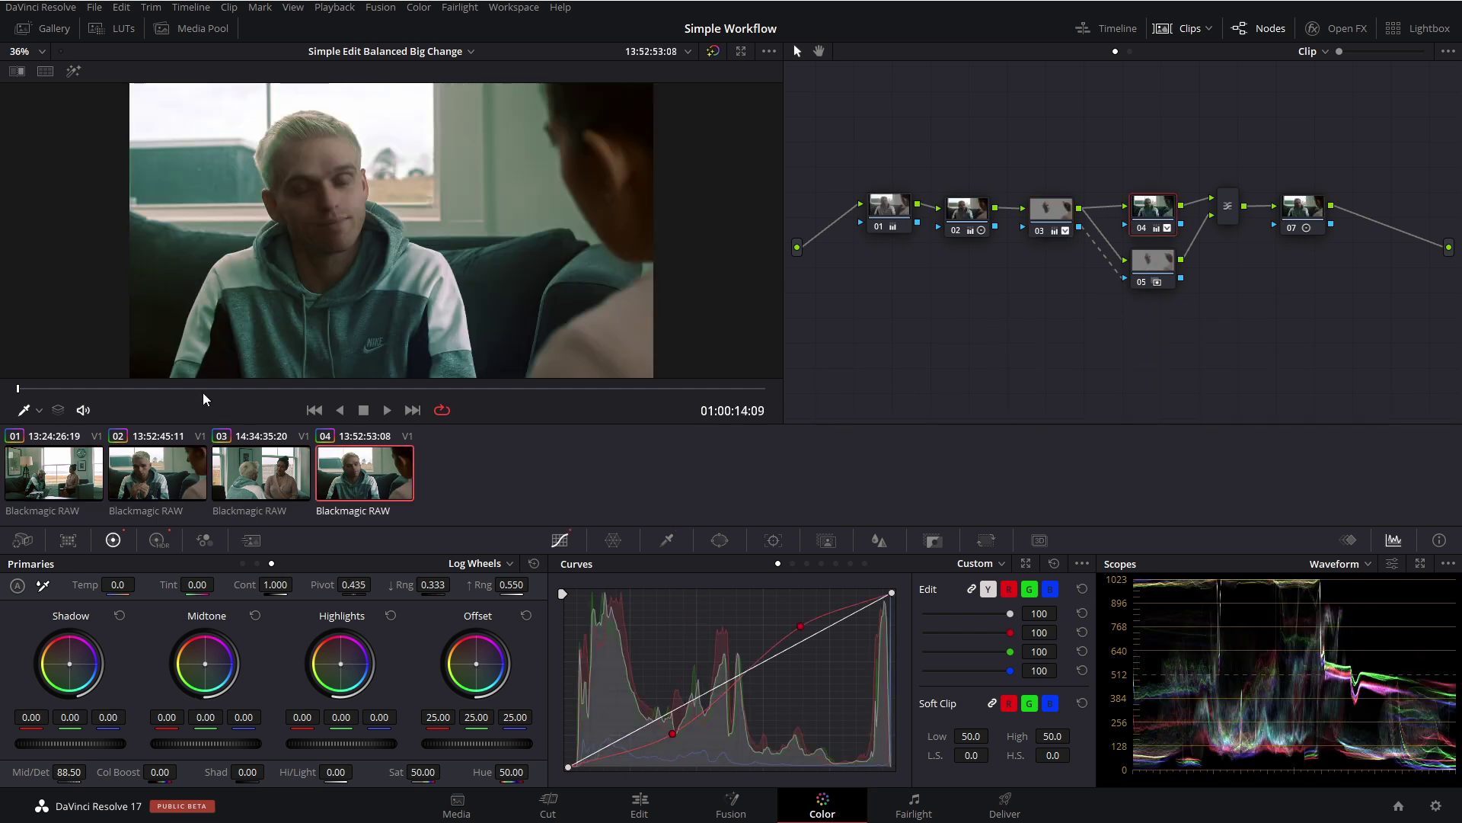
left_click_drag(202, 391, 504, 389)
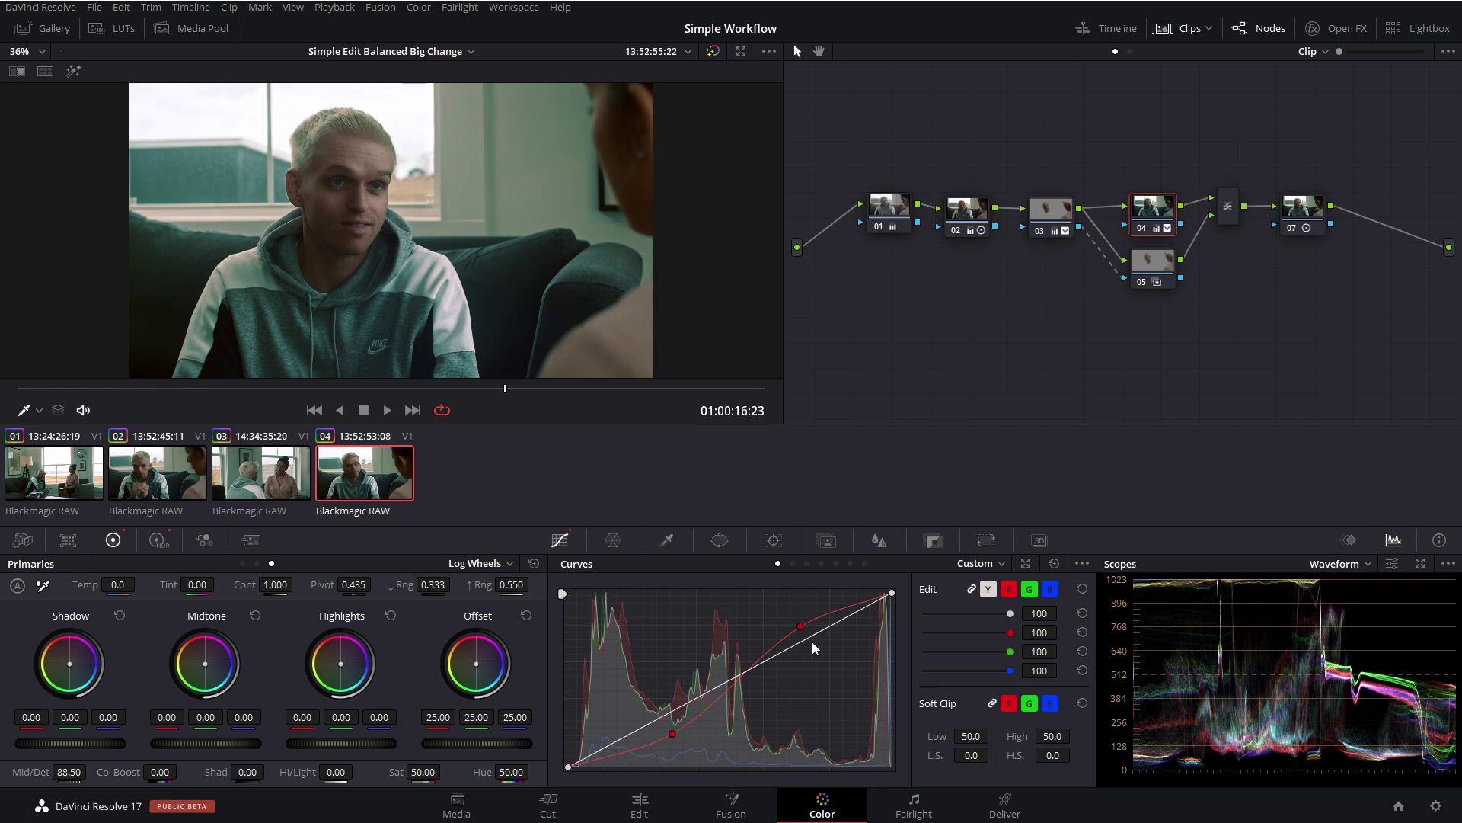
left_click_drag(493, 385, 330, 384)
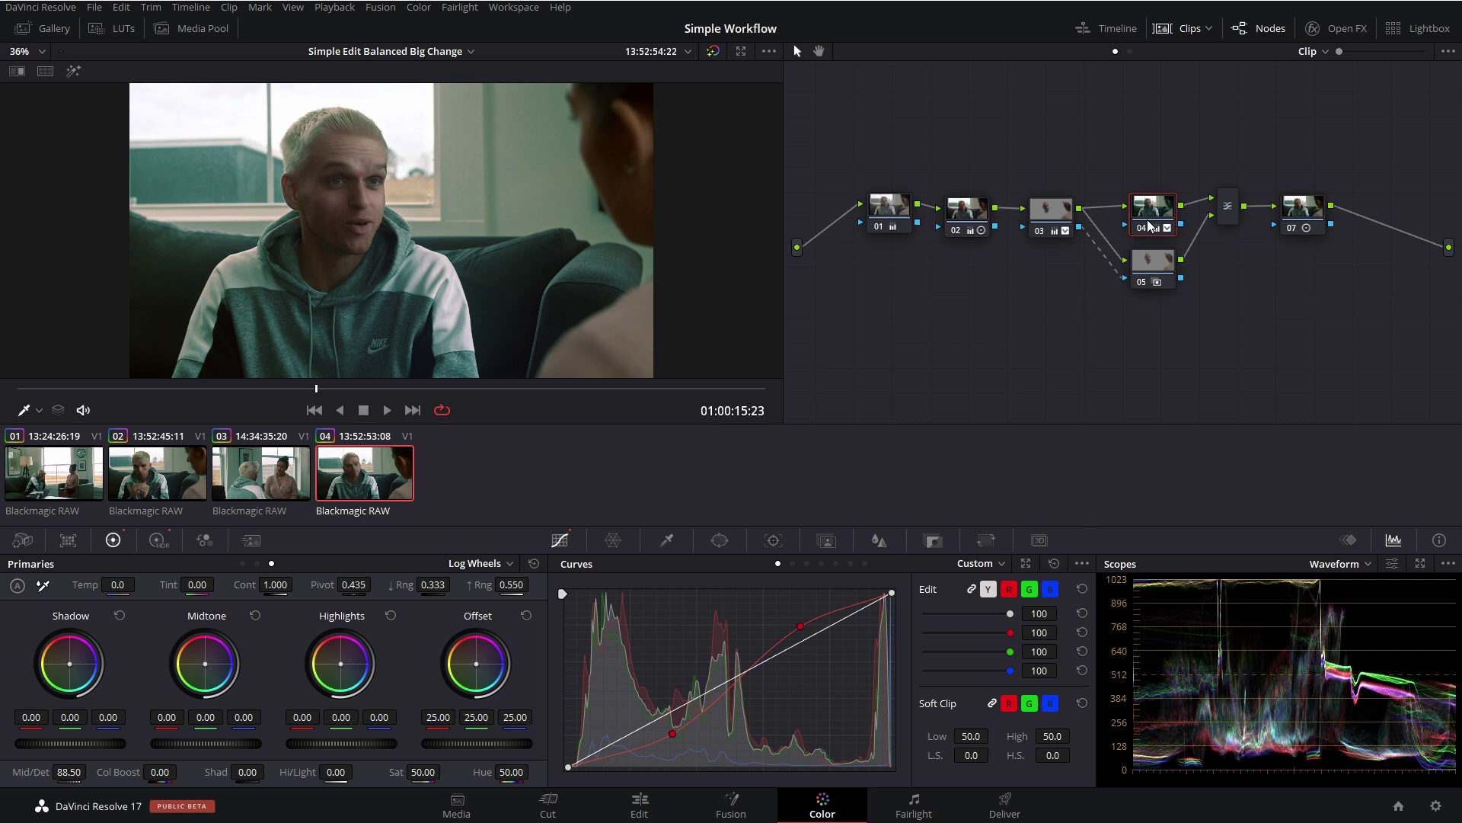
- Reset the curves of node 04 on clip 04, shift its Offset to 31.94, 25.01, 4.10, and scrub the shot
left_click(1057, 564)
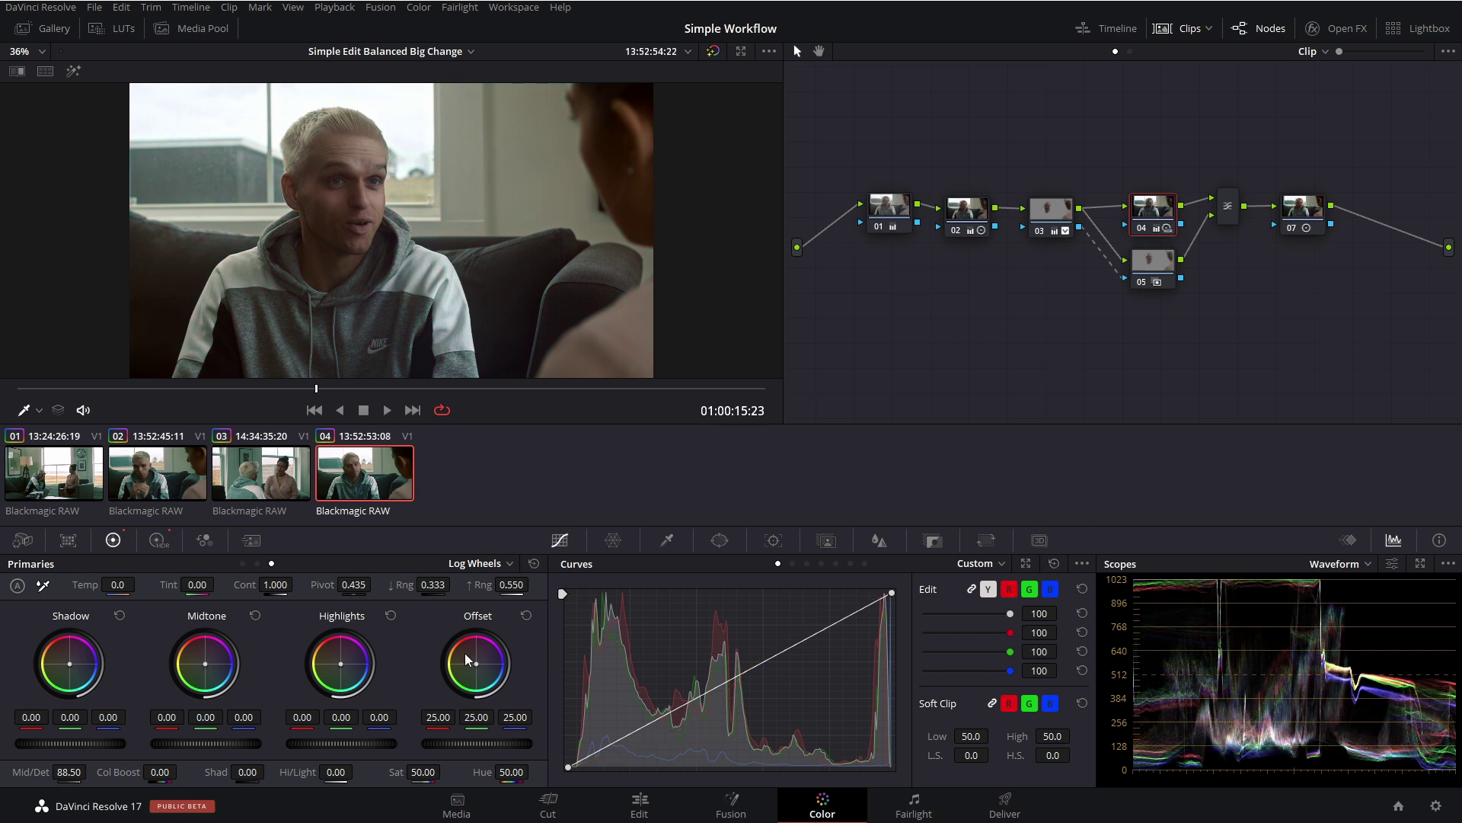
left_click_drag(472, 661, 454, 661)
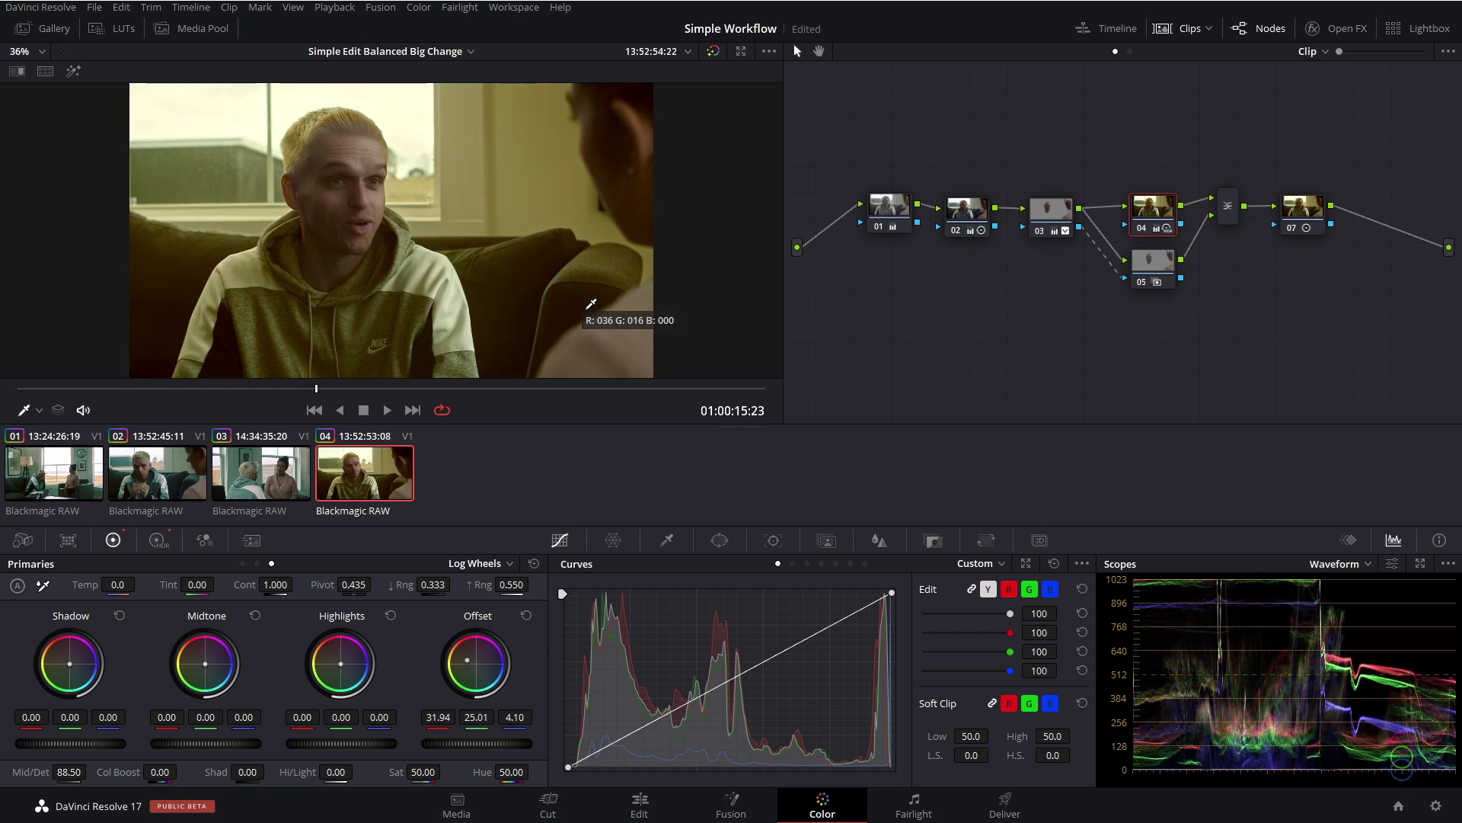
left_click_drag(323, 390, 481, 389)
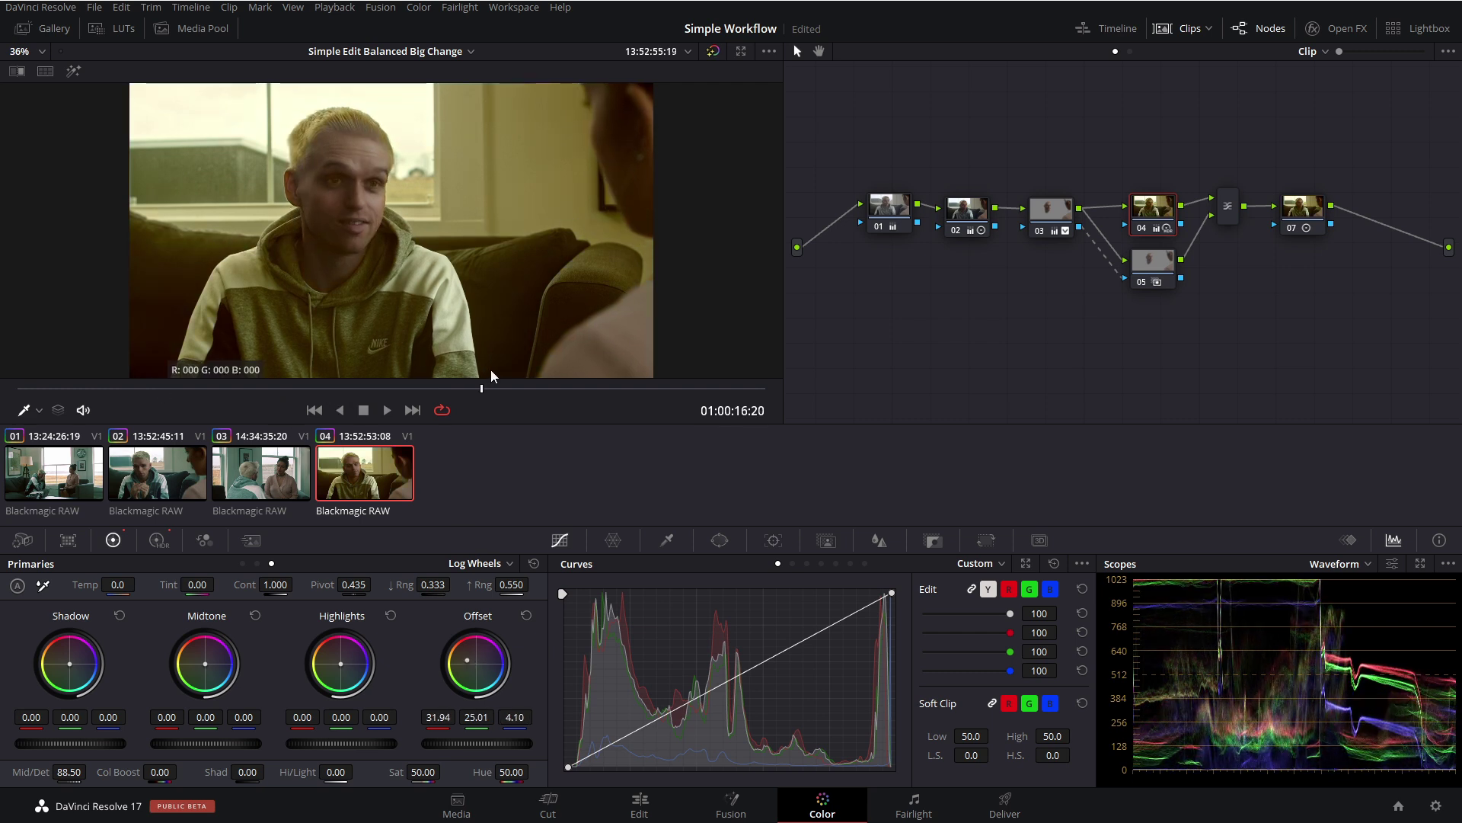
- Review clips 03, 02 and 01 against clip 04's changed look
left_click(264, 466)
left_click(163, 478)
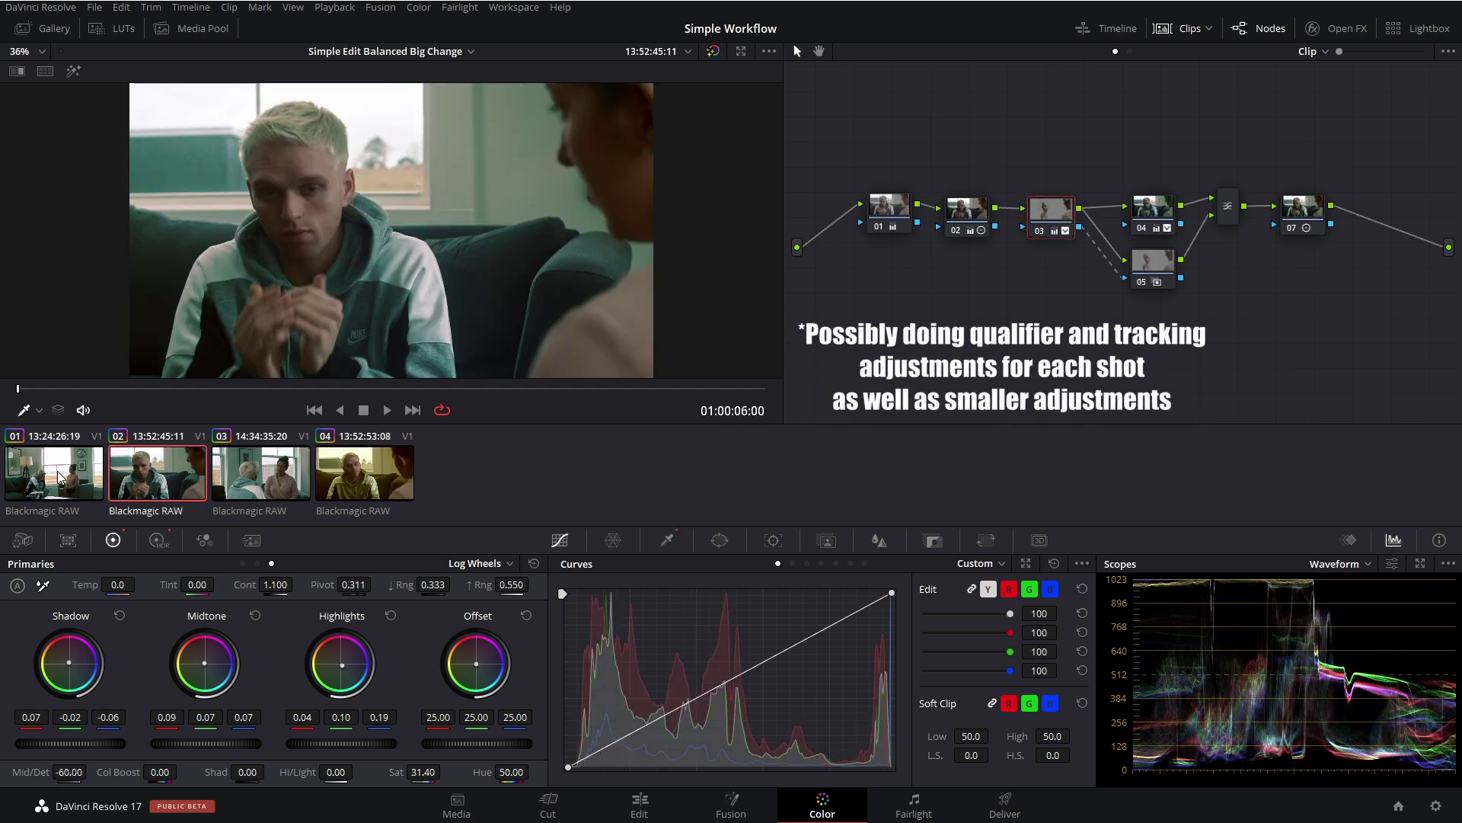
left_click(55, 476)
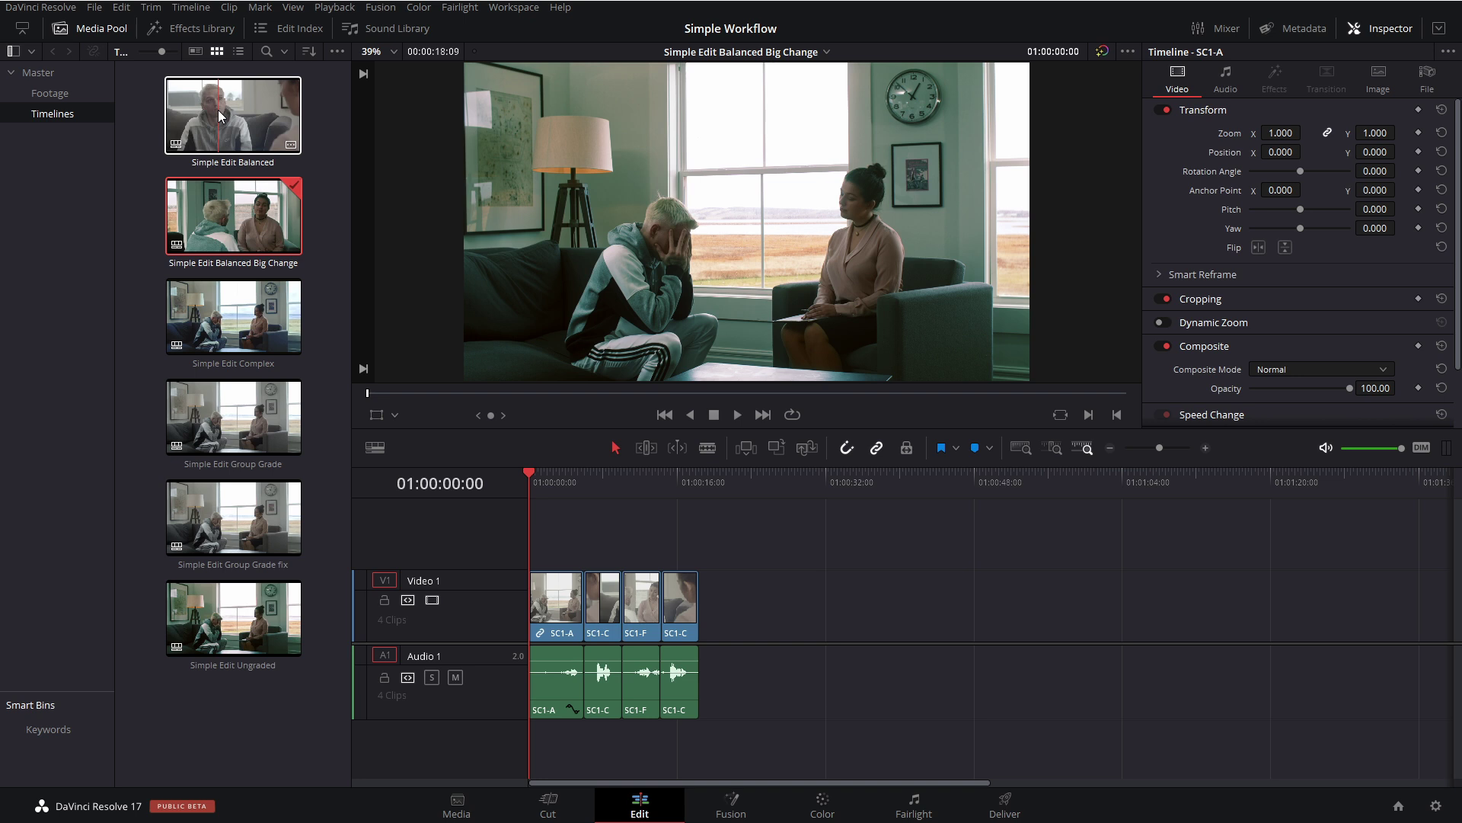
- Open the Simple Edit Balanced timeline for grading and review its four clips, playing clip 01
double_click(219, 116)
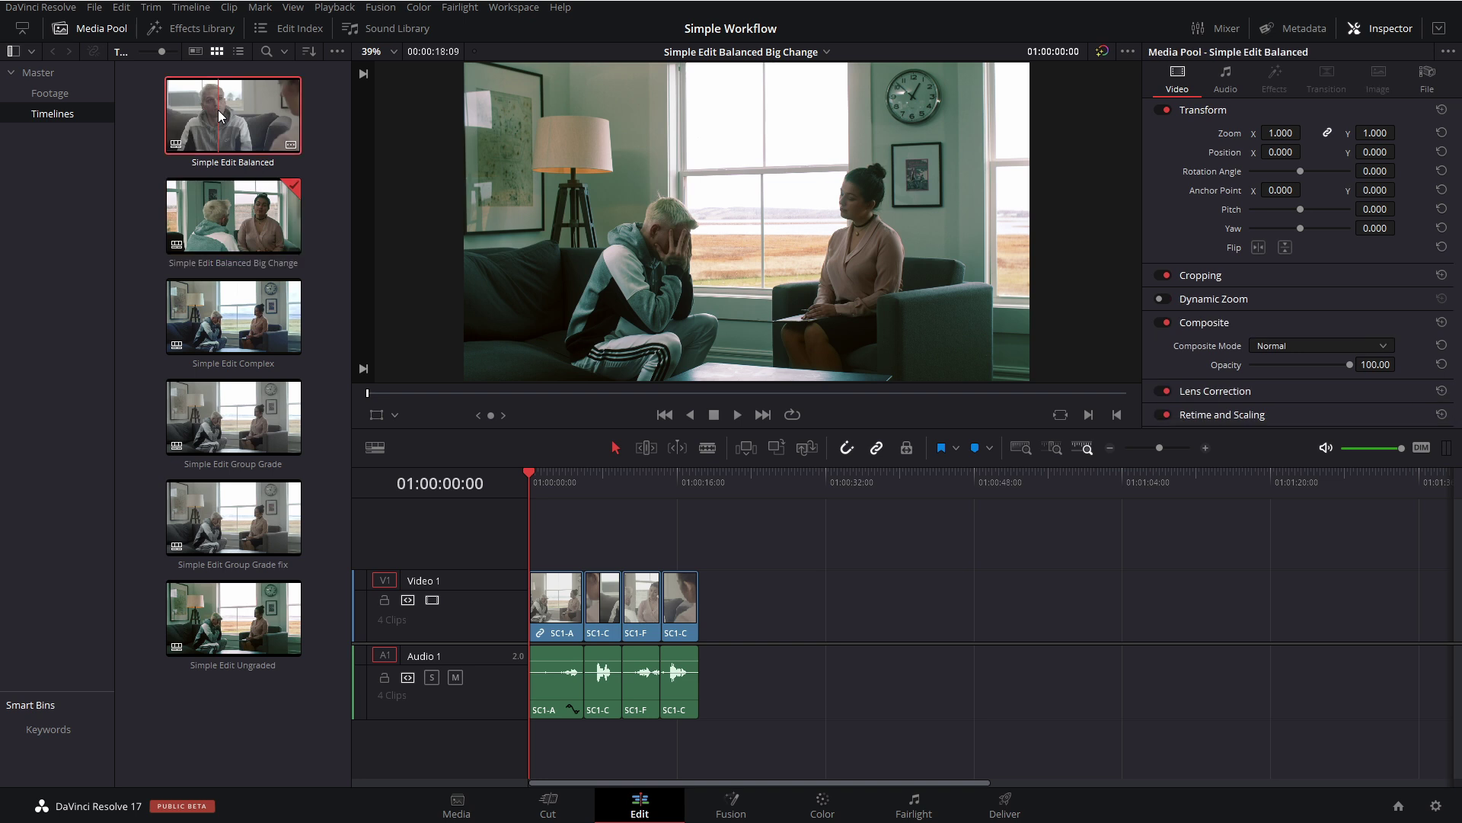
left_click(829, 812)
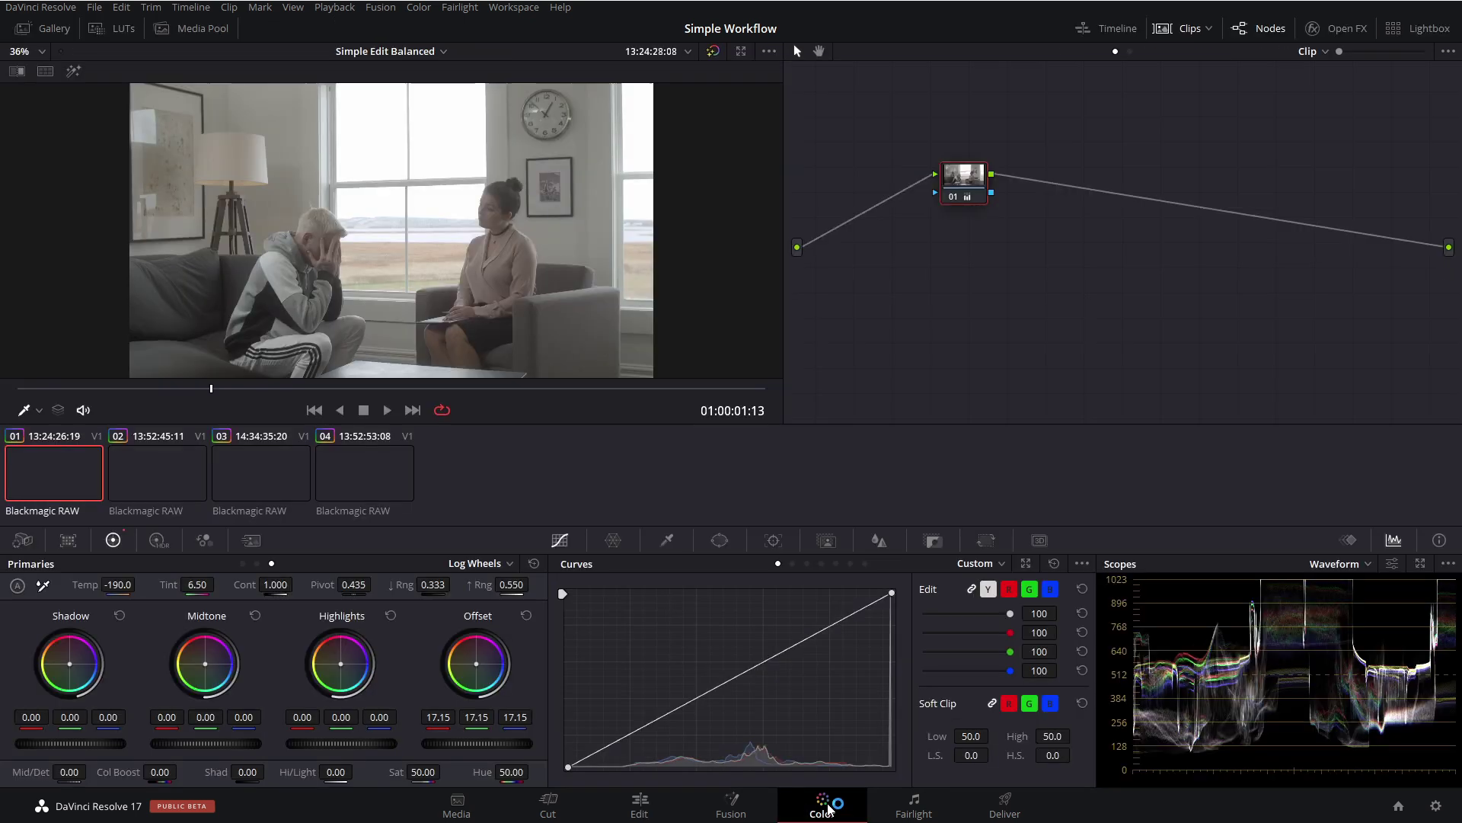
left_click(152, 481)
left_click(251, 478)
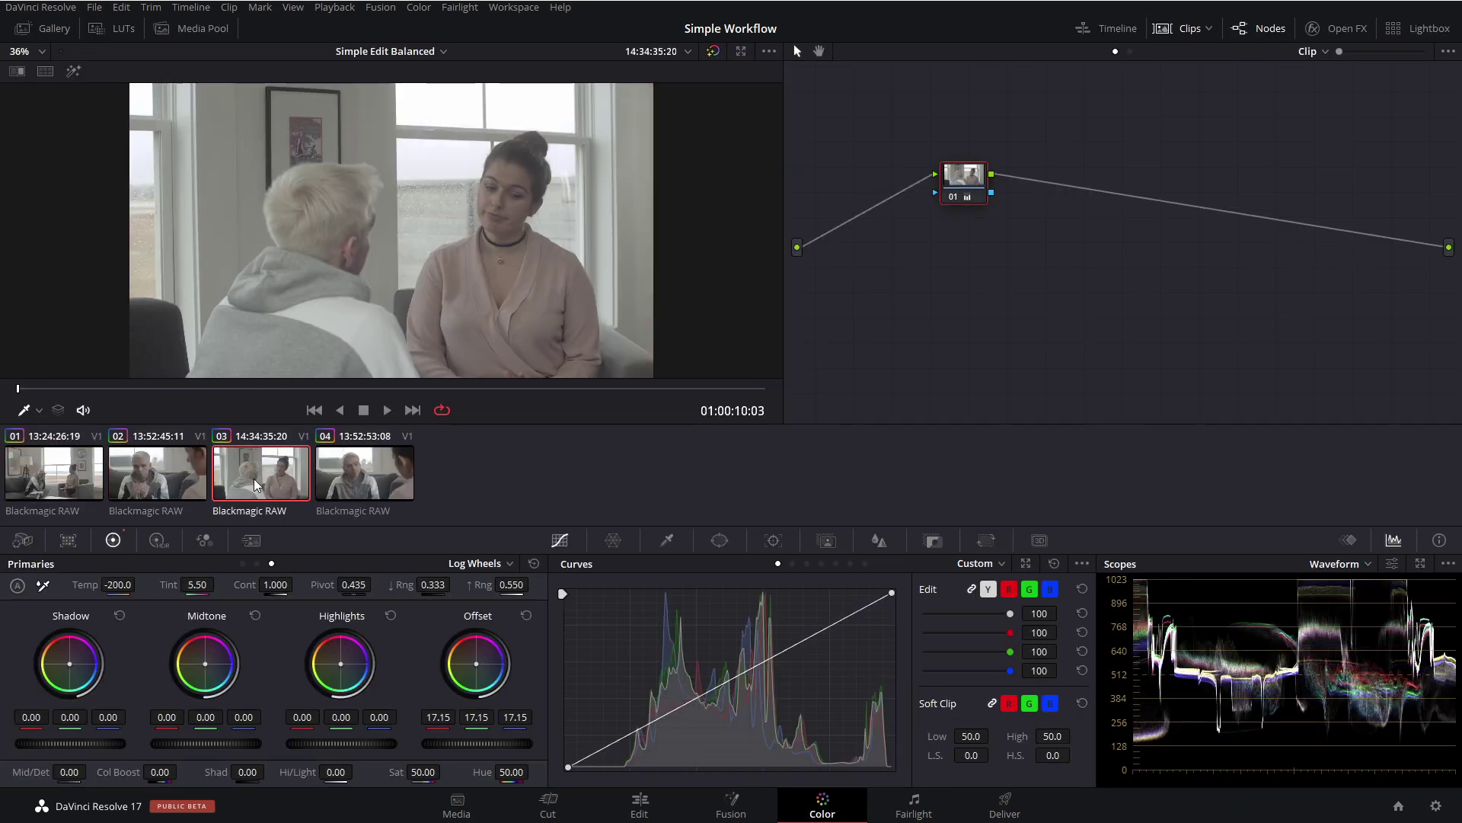
left_click(404, 480)
left_click(80, 473)
key("space")
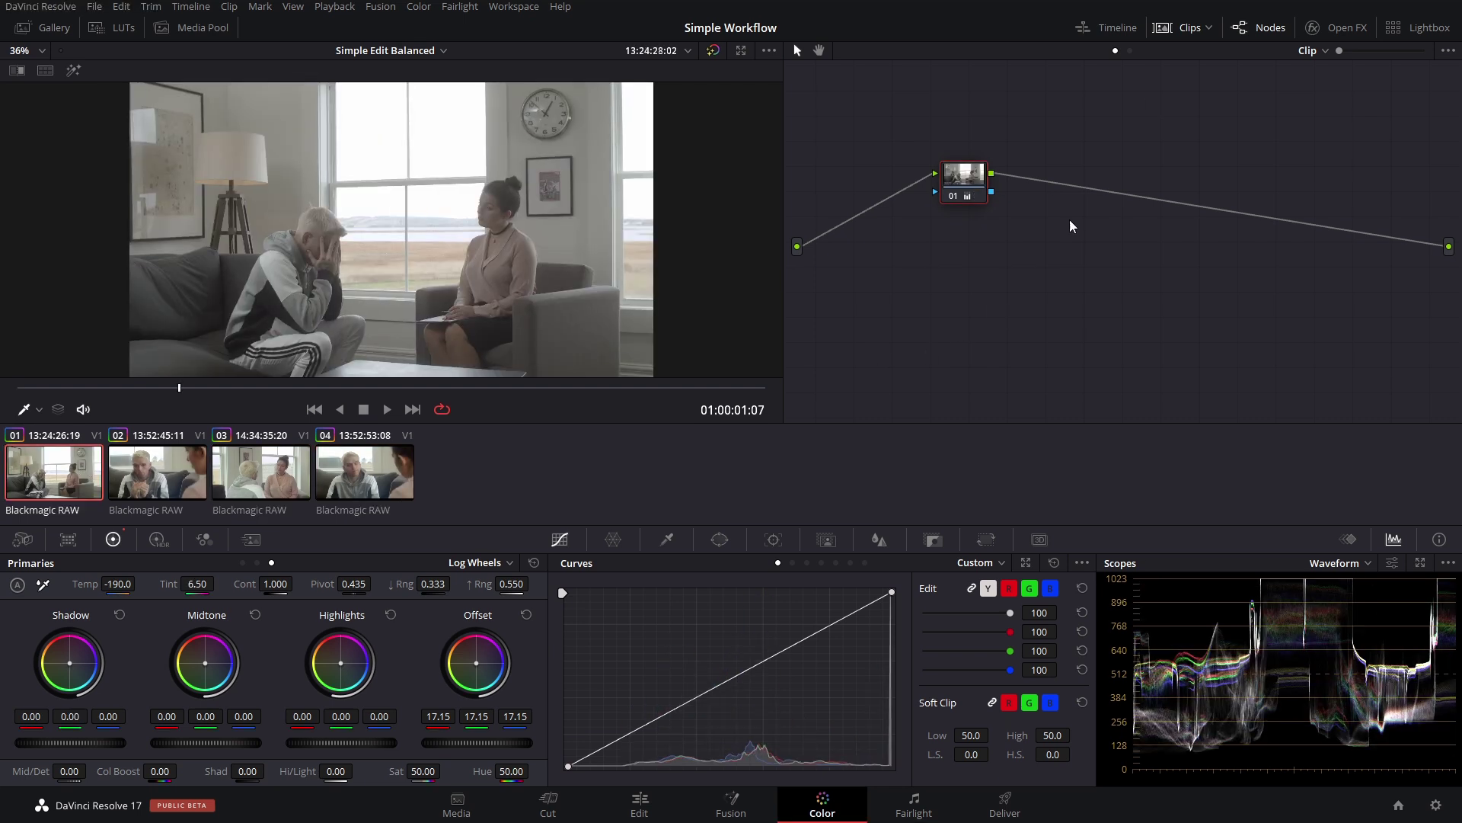
- Hide the clip thumbnails, set the project's color science to DaVinci YRGB Color Managed with the DaVinci Wide Gamut preset, and save the settings
left_click(1165, 28)
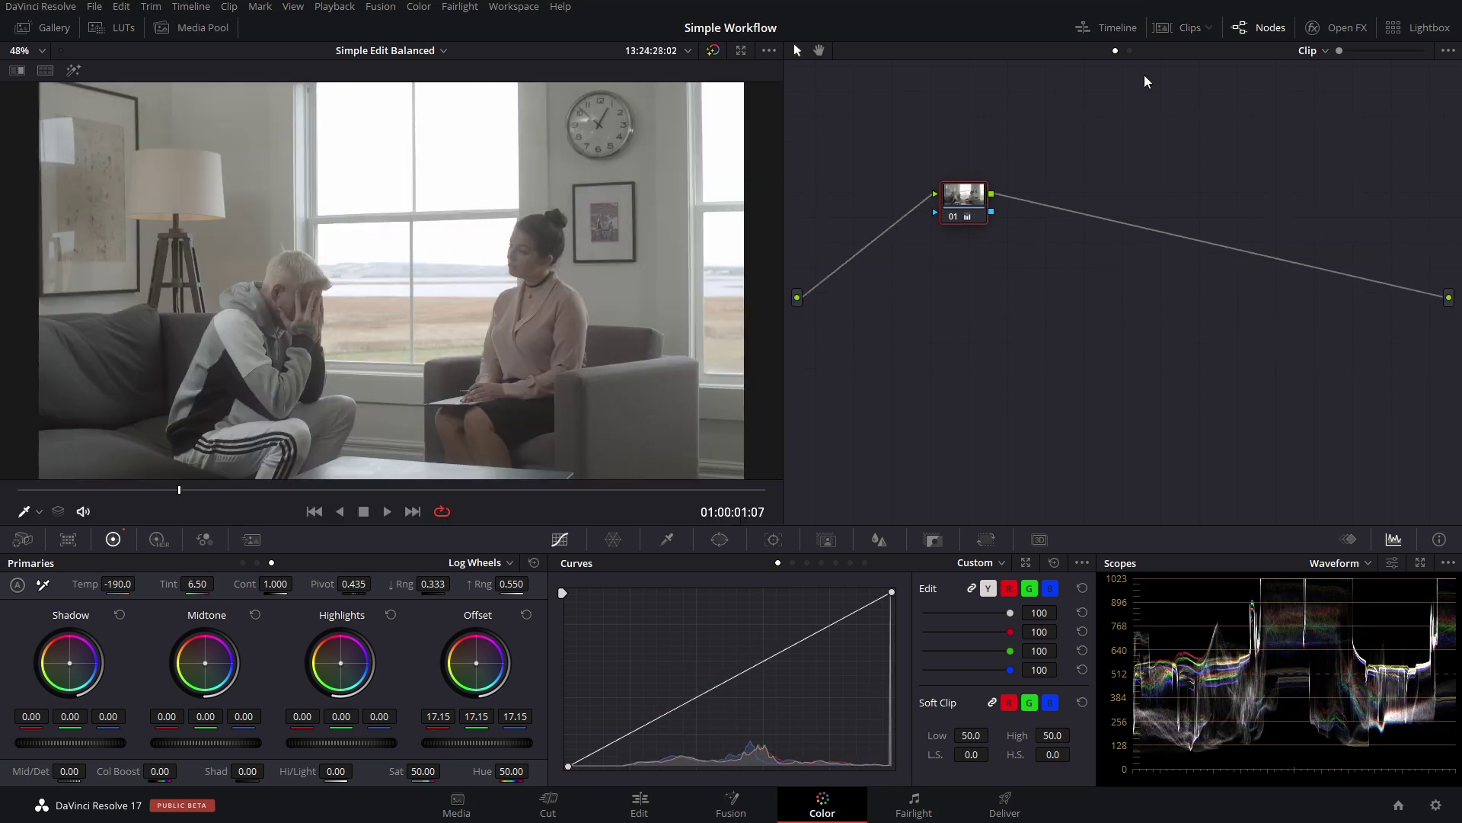
left_click(1436, 805)
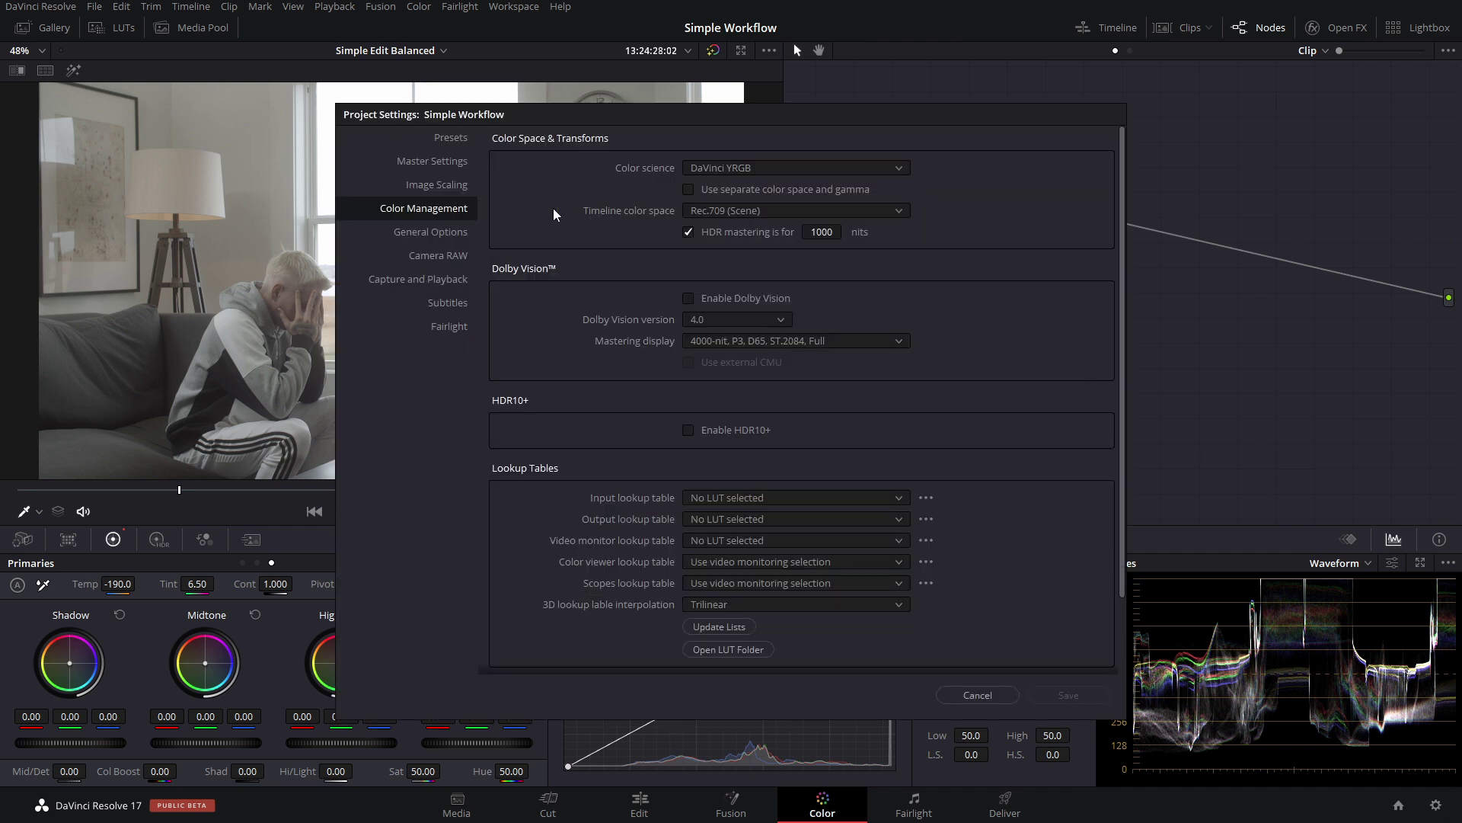
left_click(774, 163)
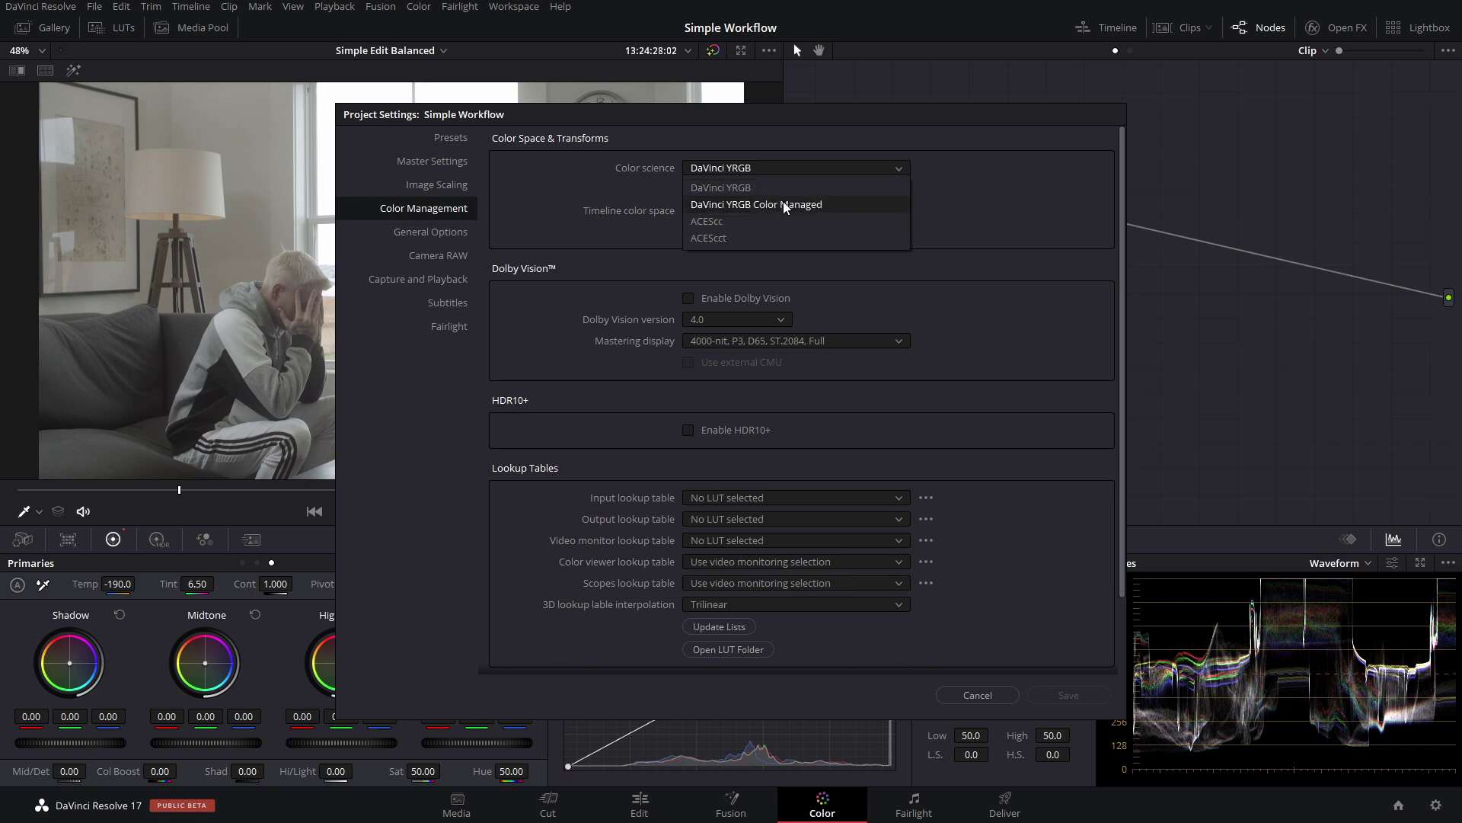
left_click(826, 206)
left_click(742, 193)
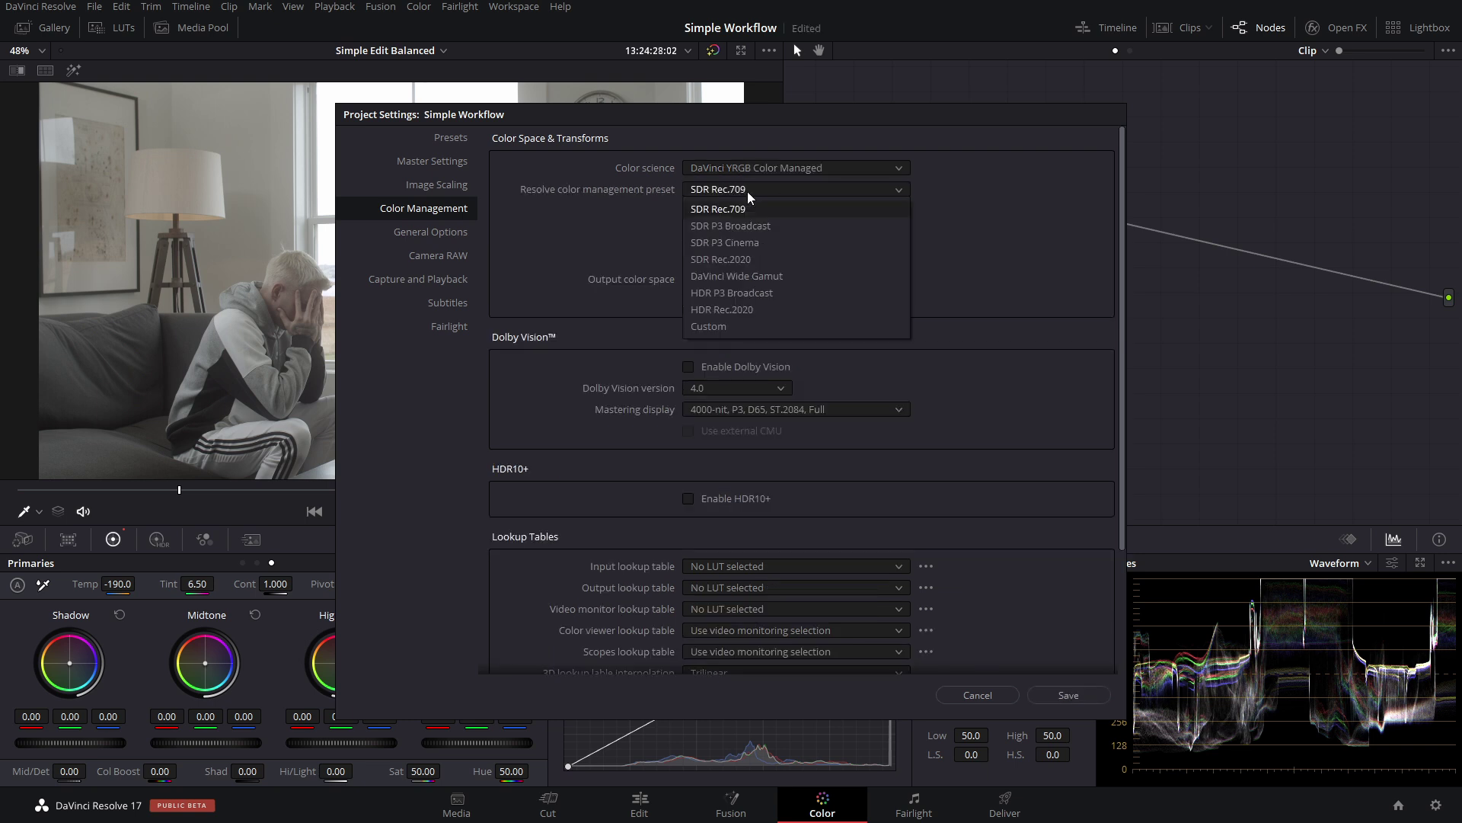
left_click(738, 276)
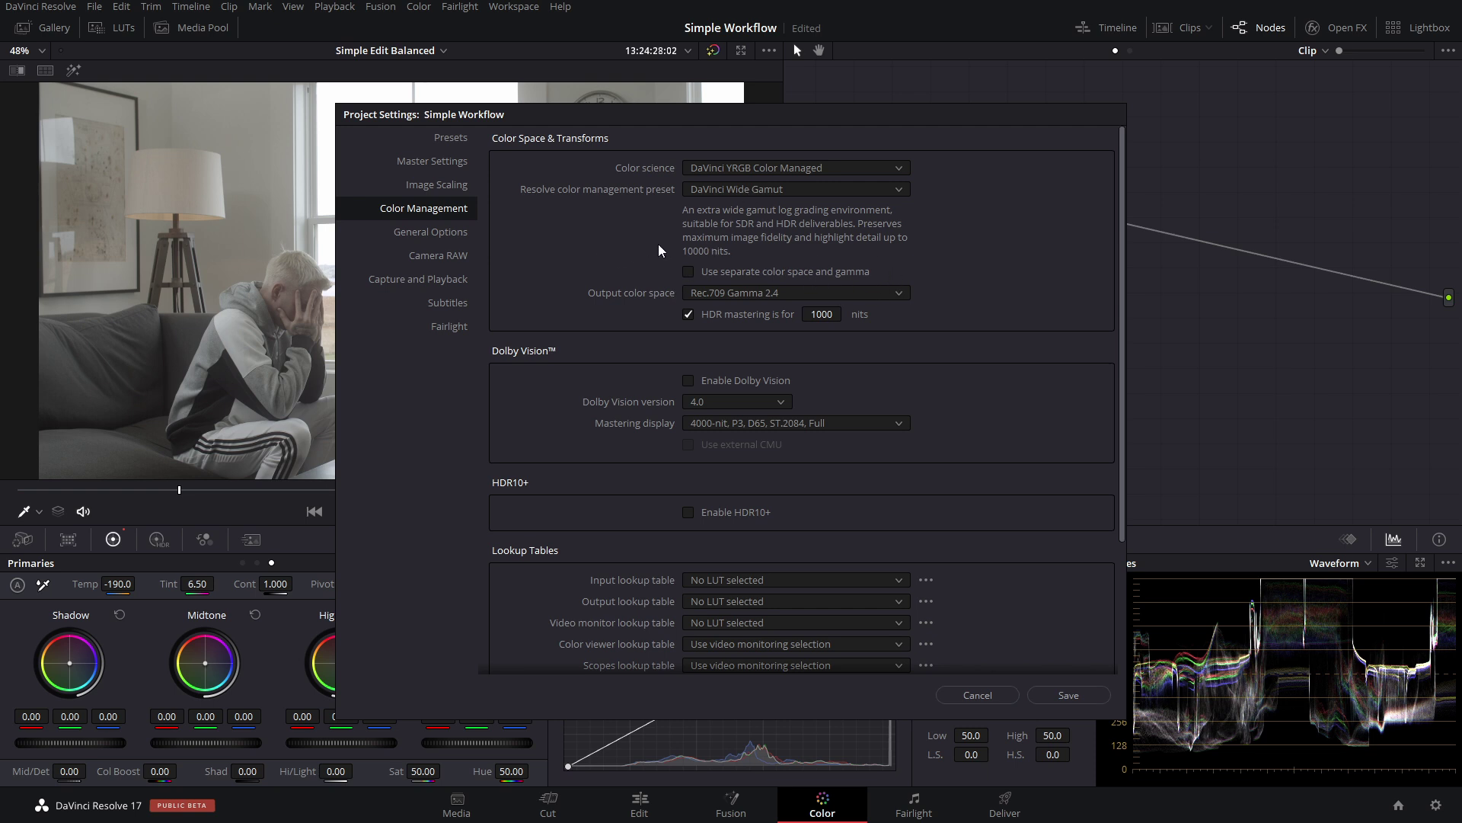
left_click(856, 293)
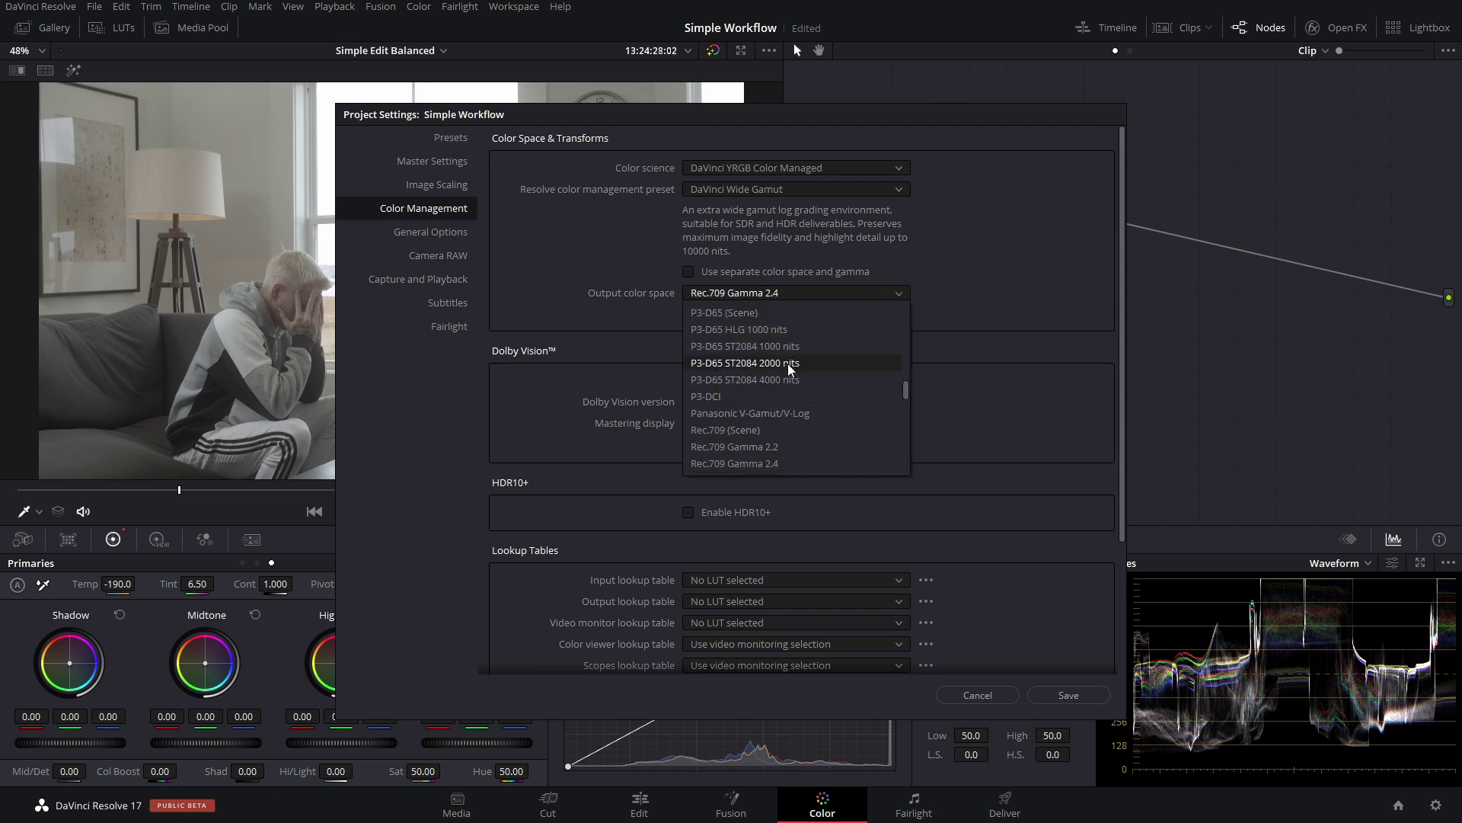
left_click(978, 289)
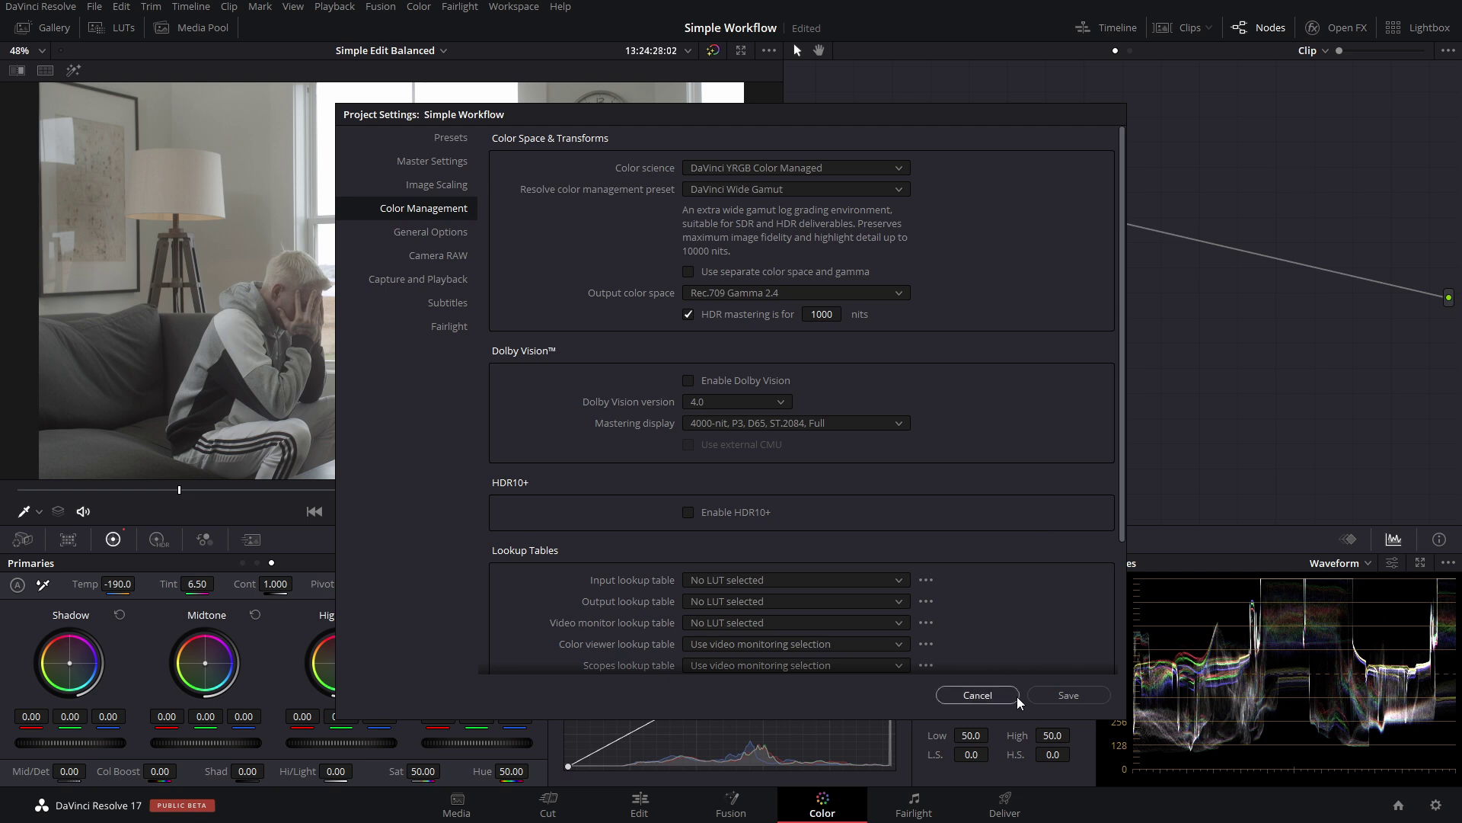
left_click(1069, 695)
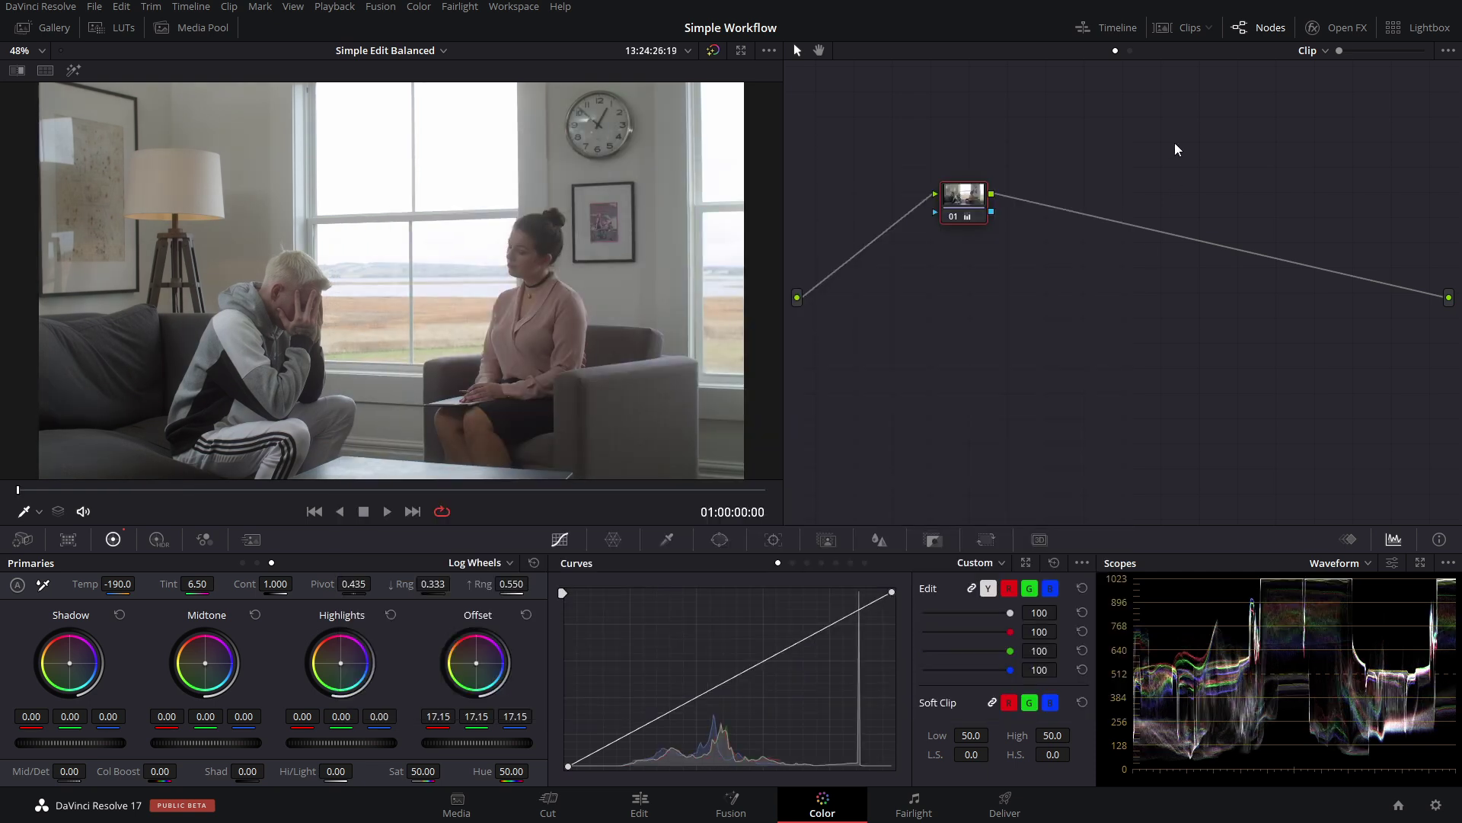
- Show the clip thumbnails and examine all four shots under the new color management, returning to clip 01
left_click(1180, 28)
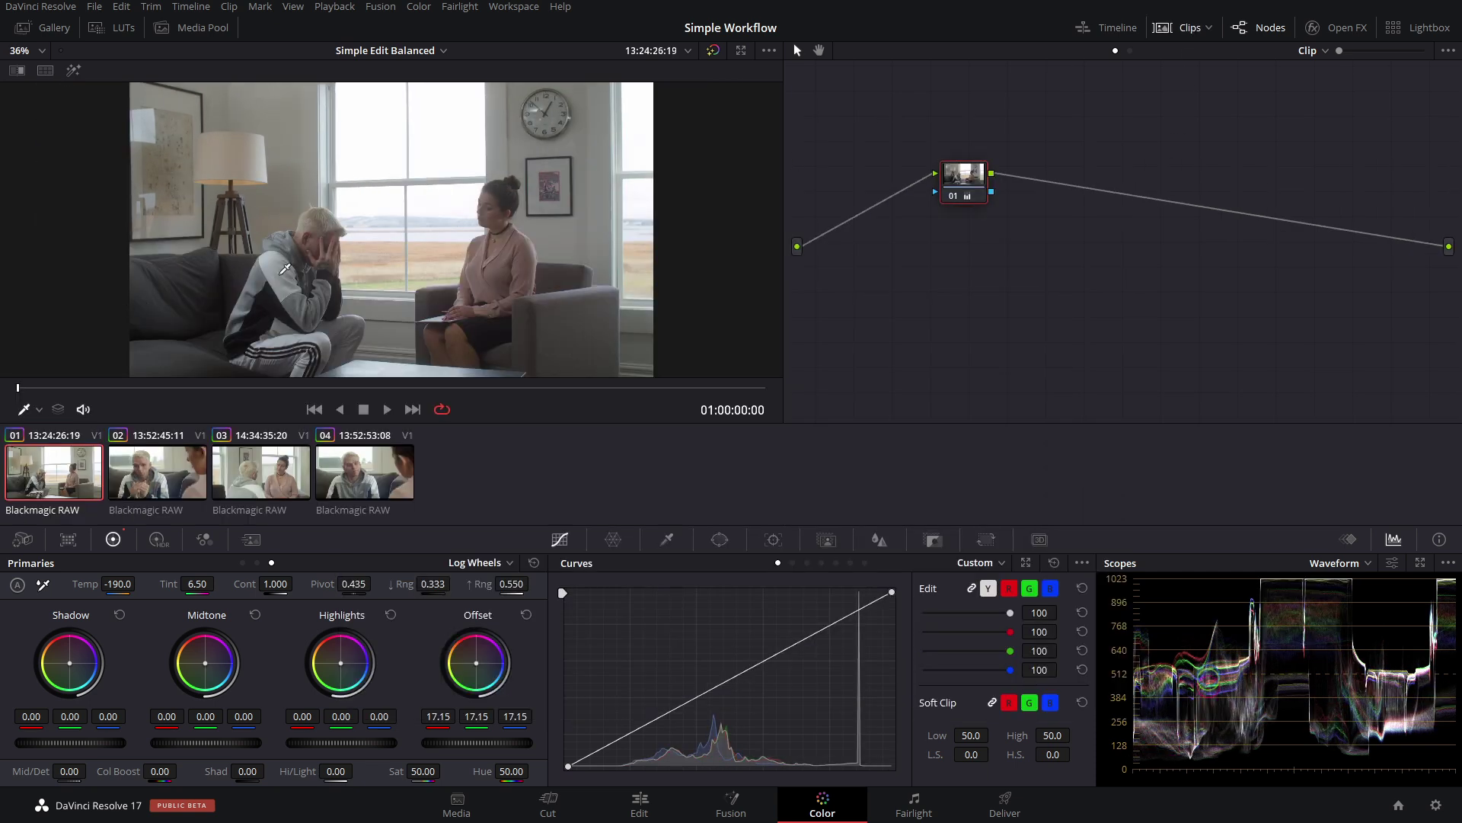
left_click(140, 477)
left_click(257, 476)
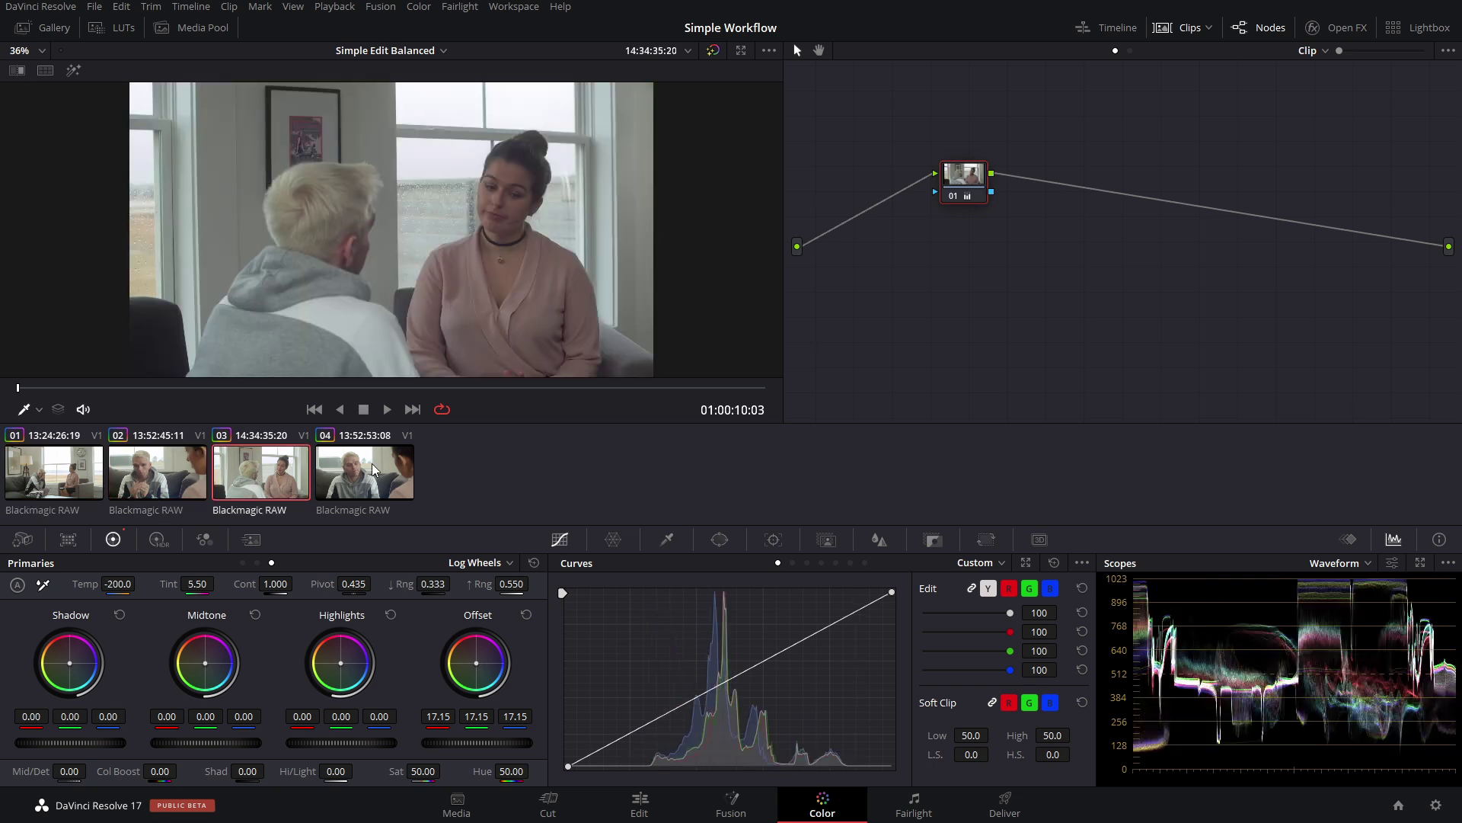
left_click(376, 469)
left_click(74, 470)
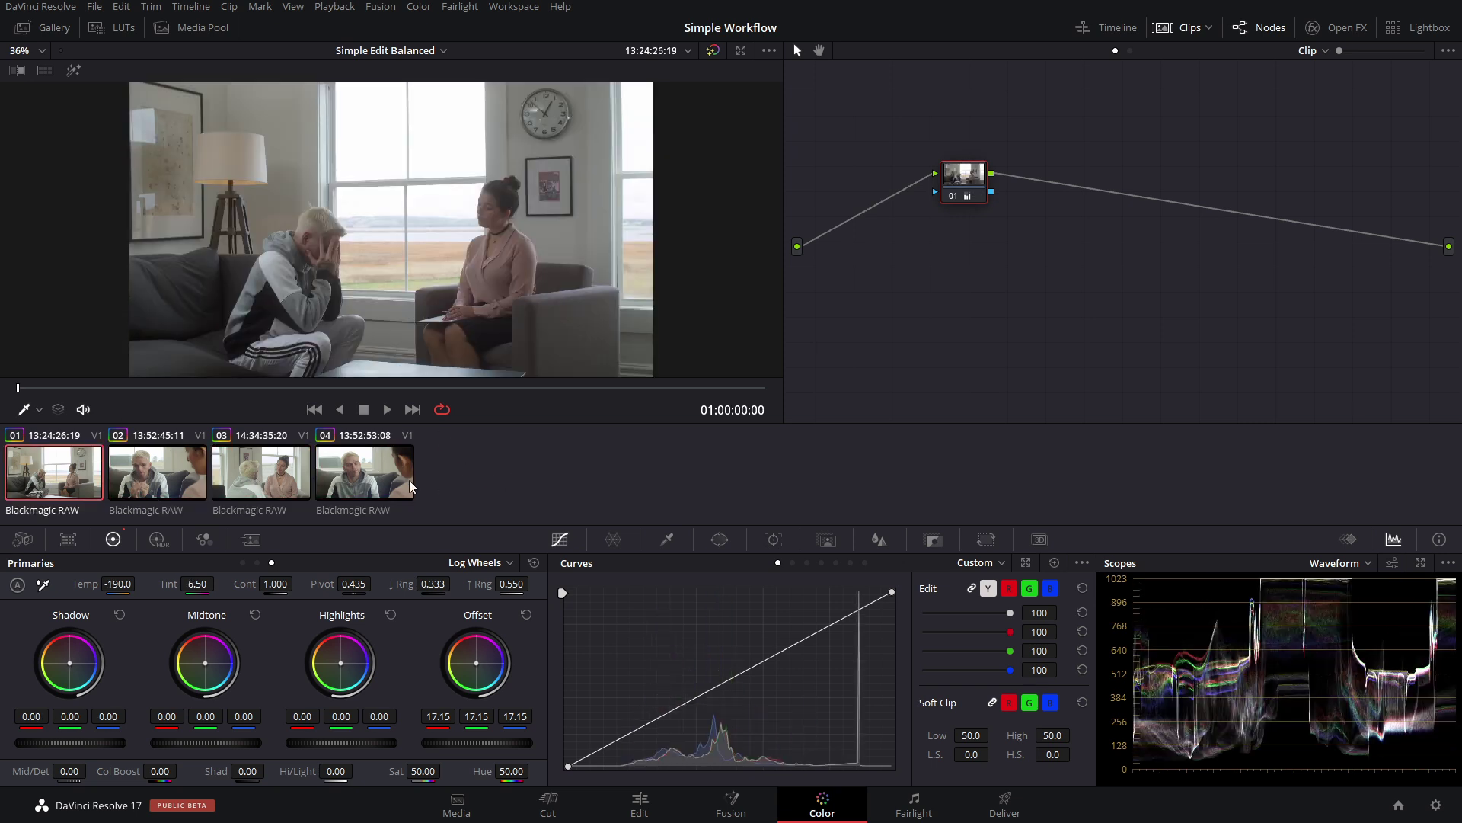
left_click(355, 465)
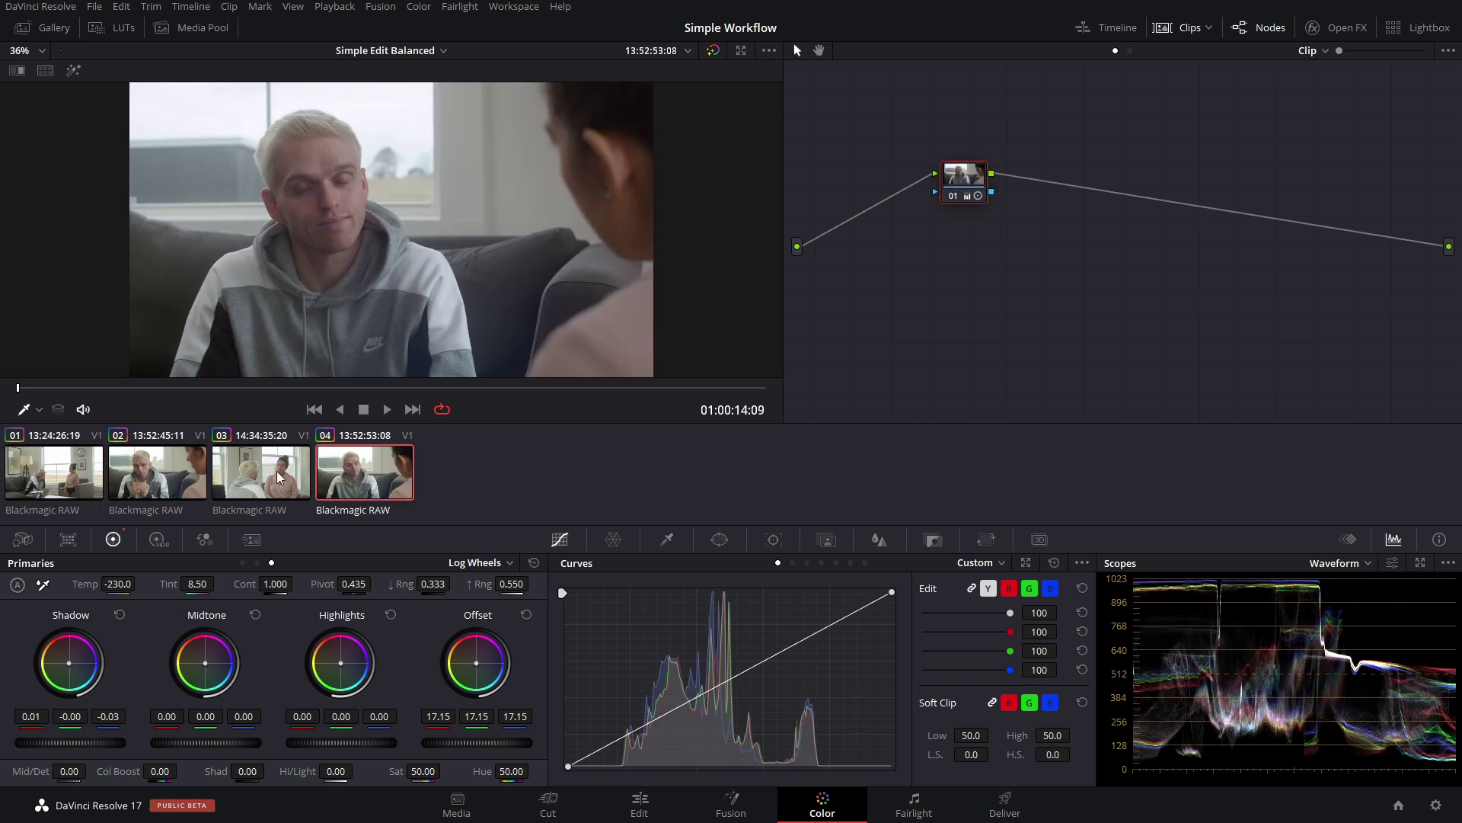
left_click(274, 473)
left_click(160, 478)
left_click(64, 482)
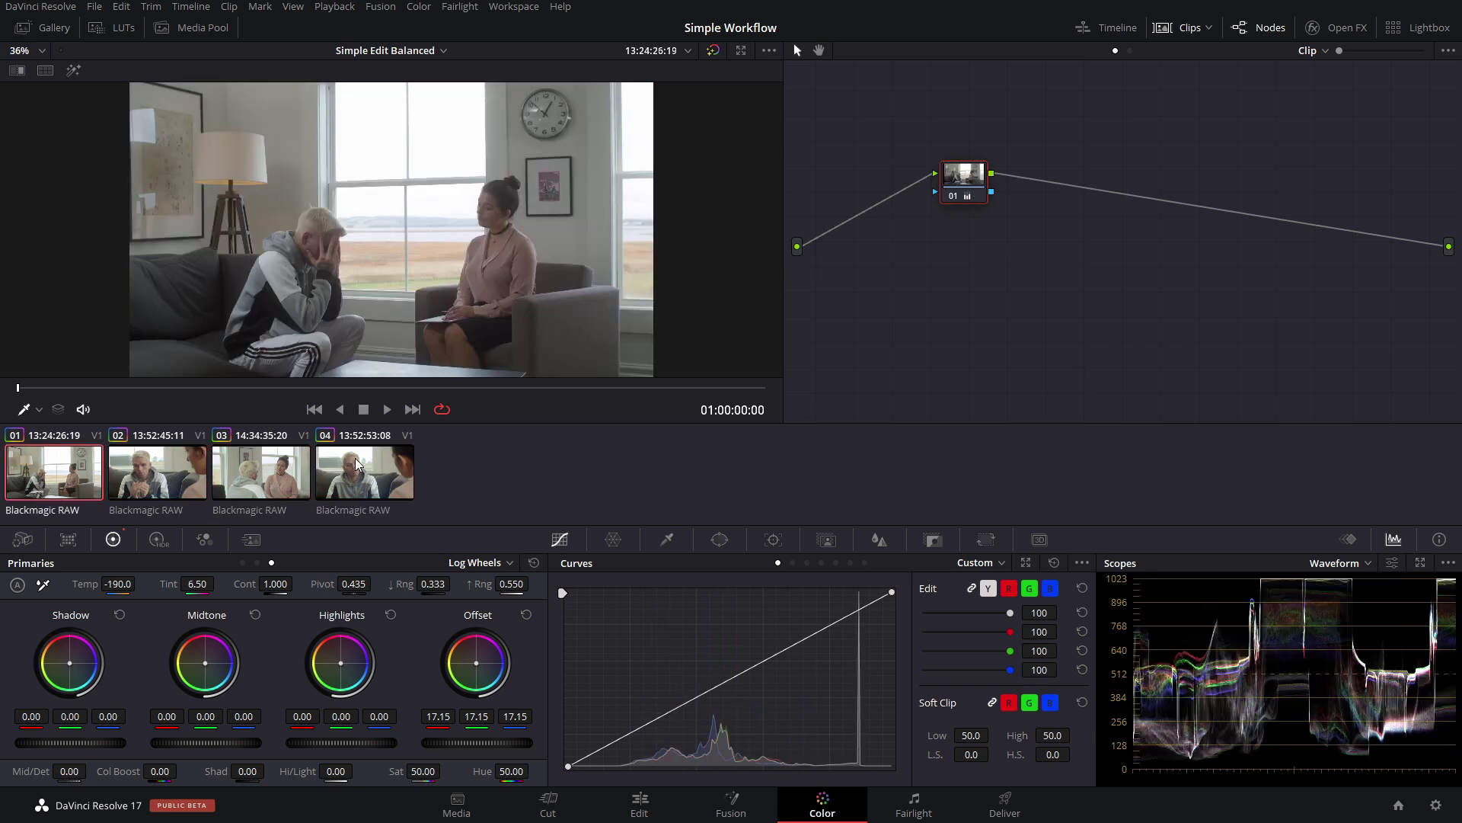
- Add all four clips to a new group named simple and switch the node graph to Group Post-Clip
left_click(363, 474, "shift")
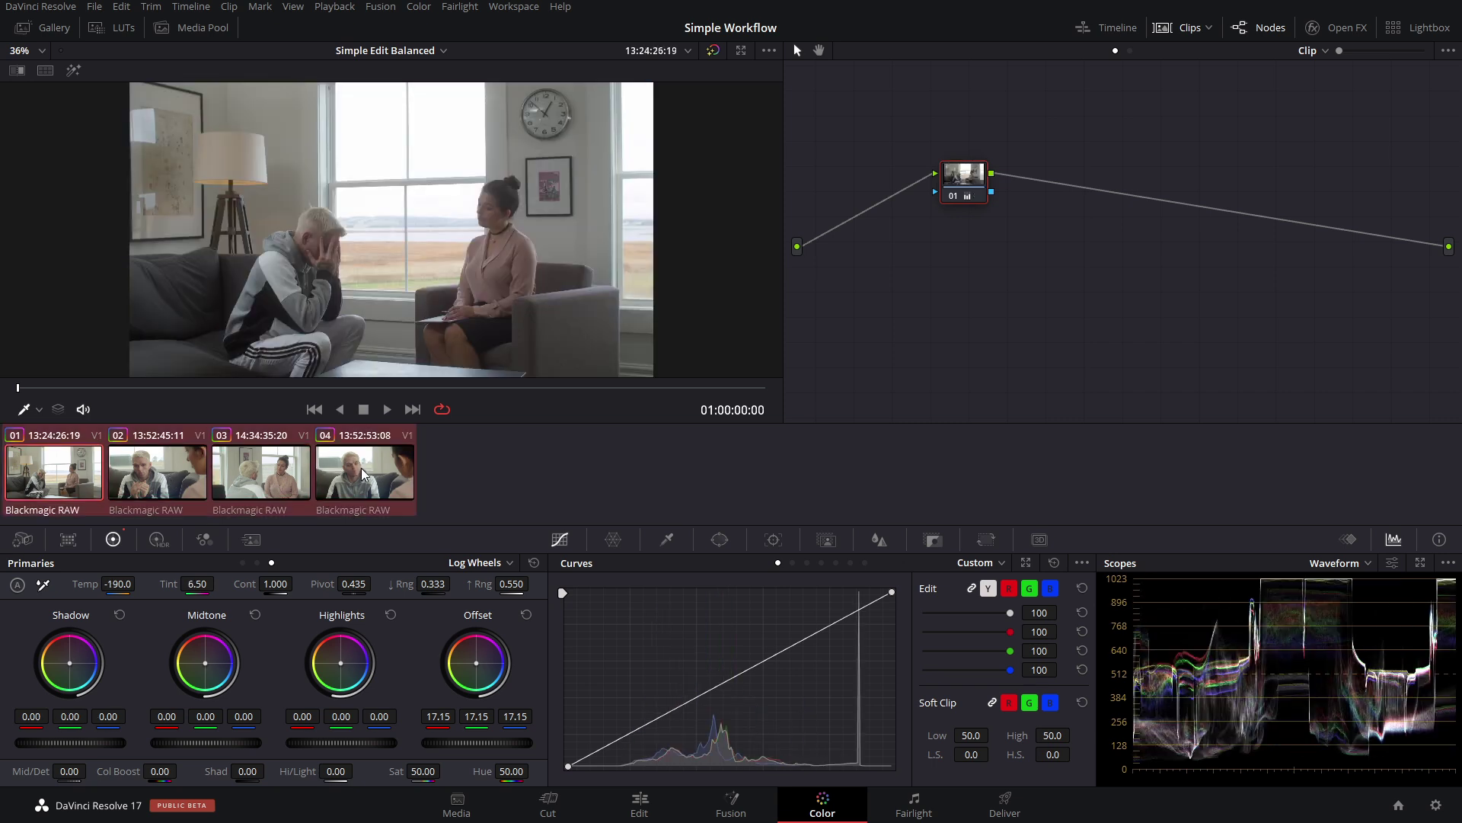
right_click(362, 474)
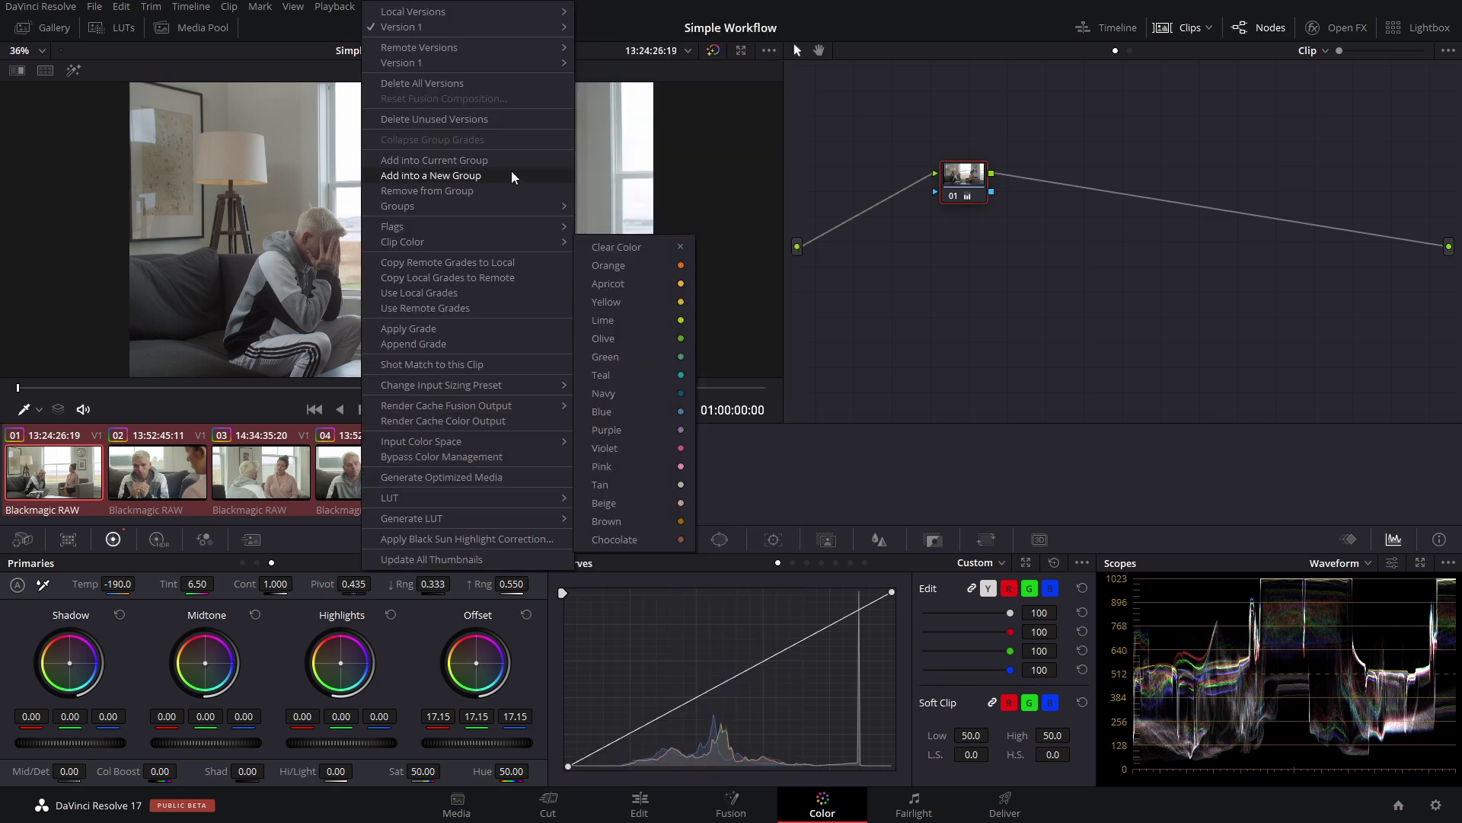
left_click(452, 173)
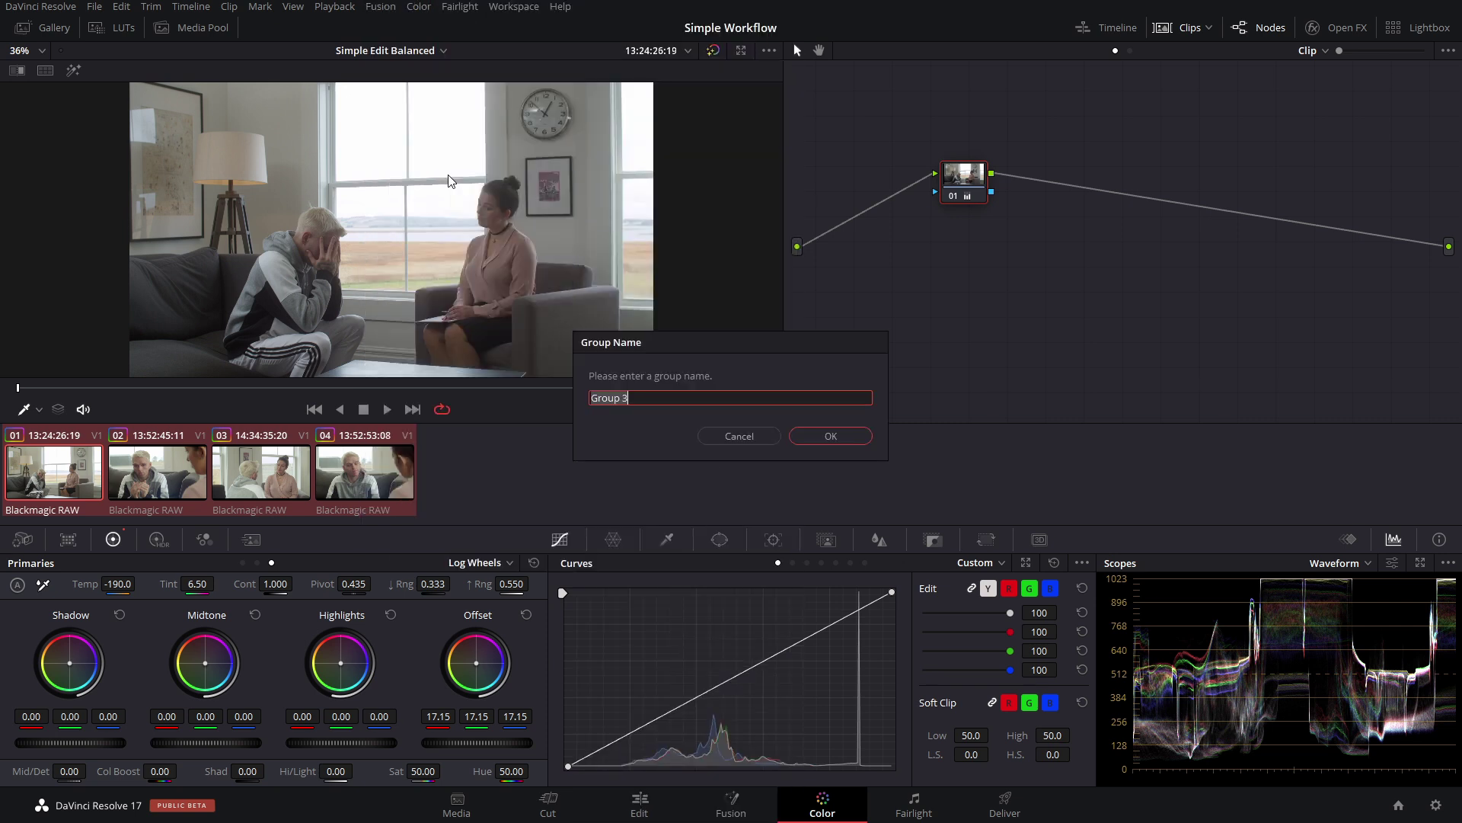
type("simple")
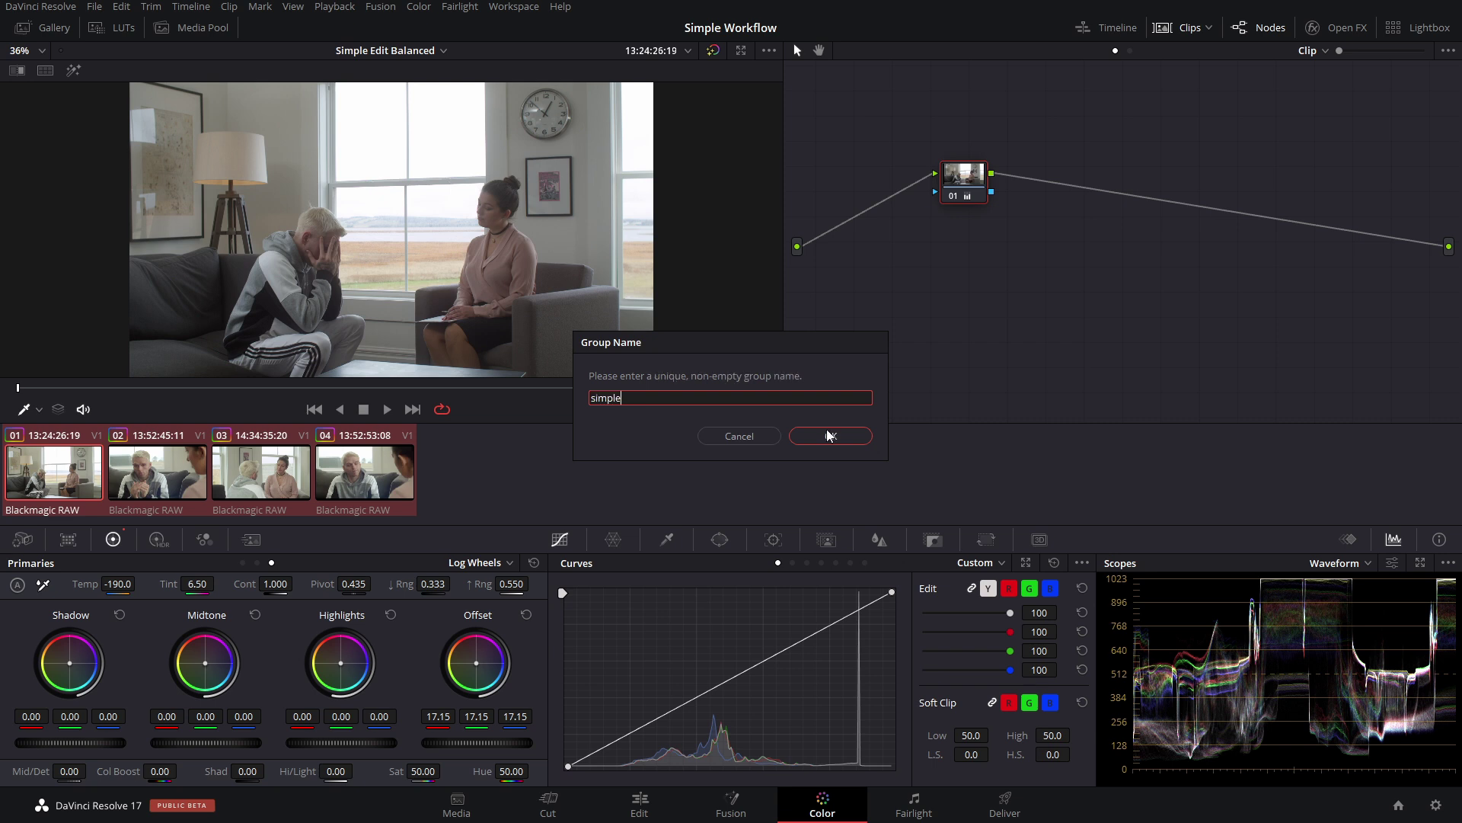
left_click(829, 437)
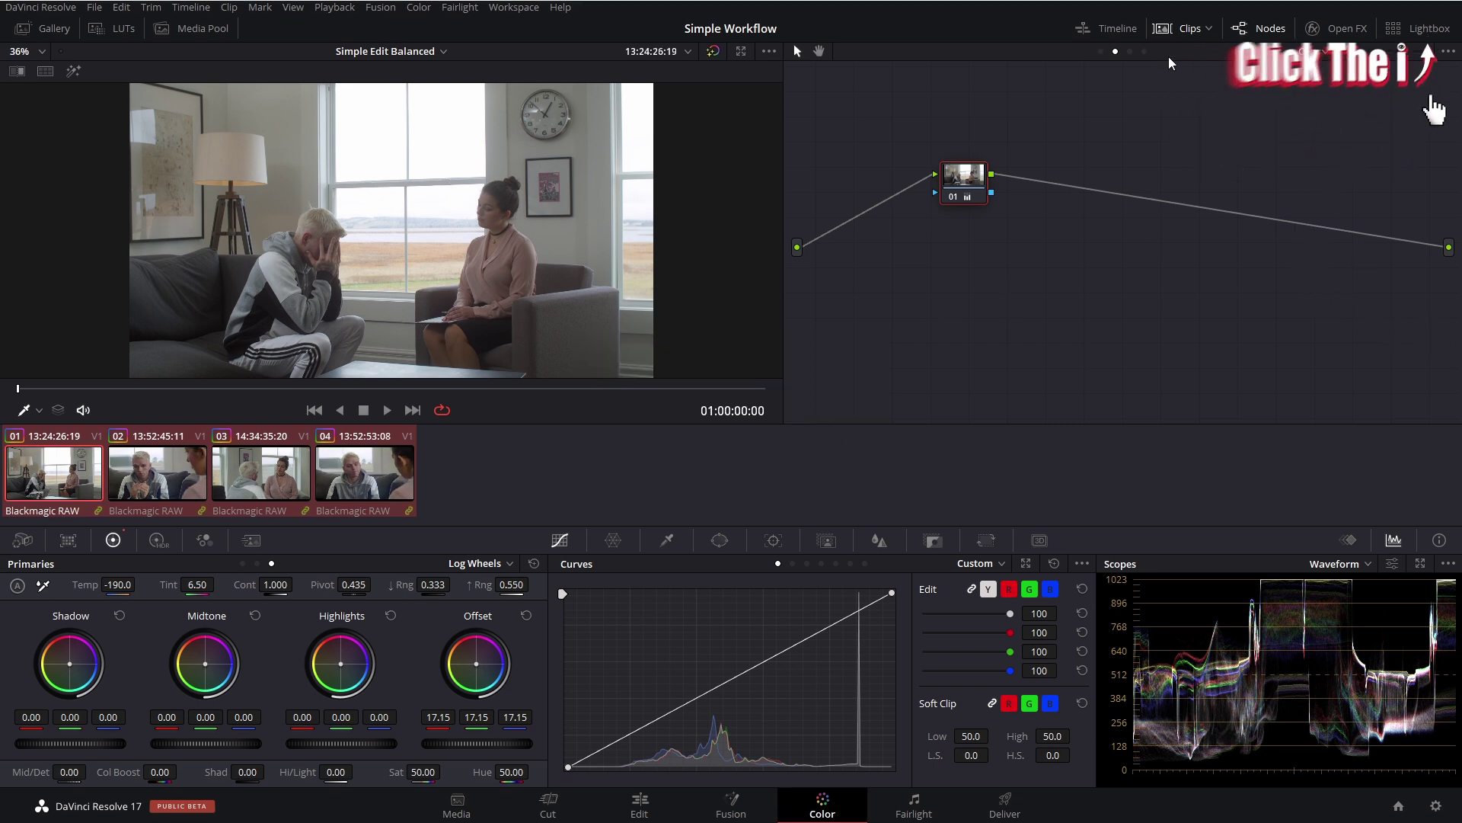
left_click(1130, 51)
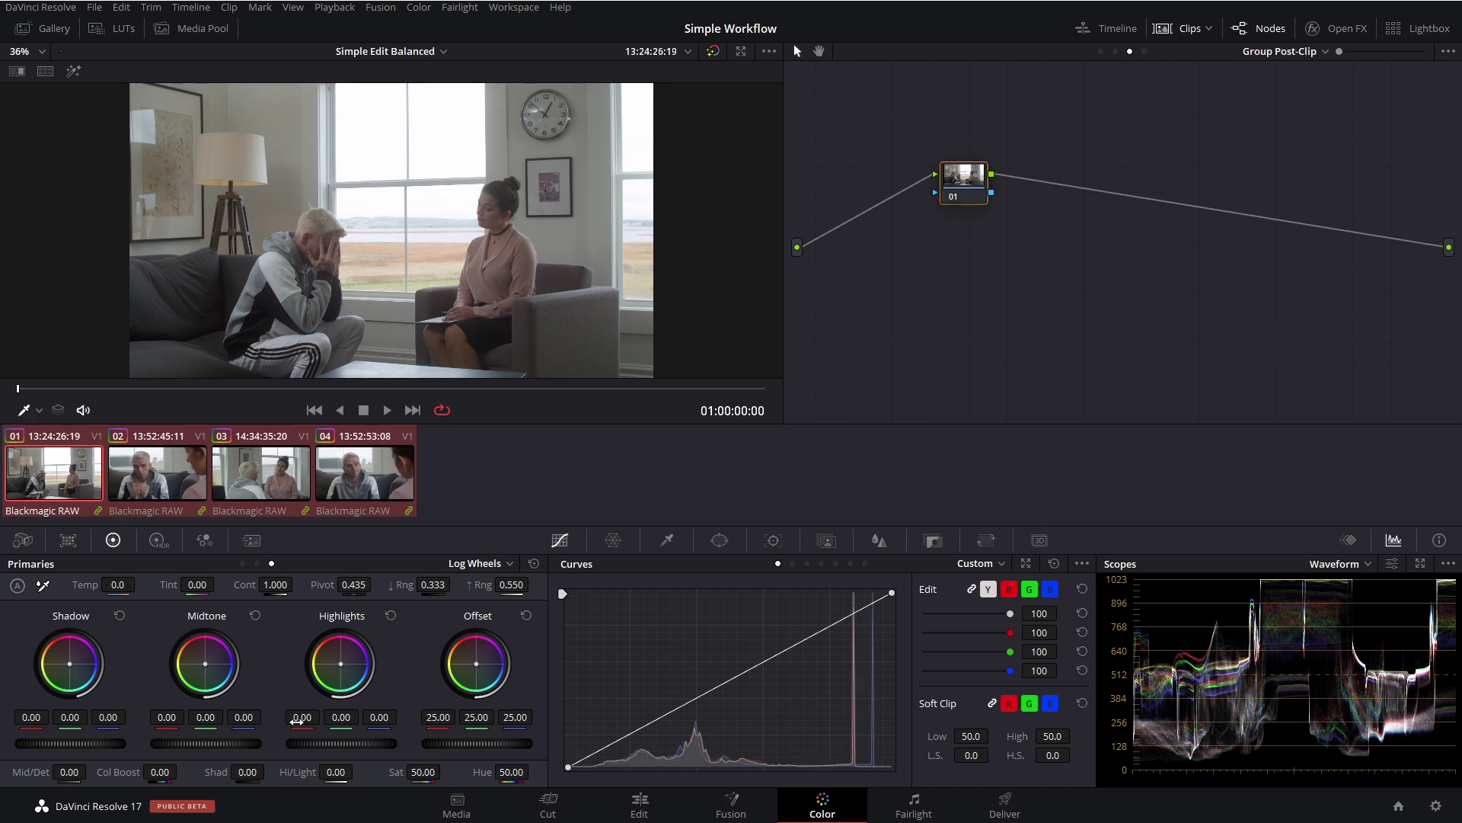
- Try lowering the group's offset to 8.55, check the change on clips 04 and 01, and reset the offset
left_click_drag(501, 745, 434, 744)
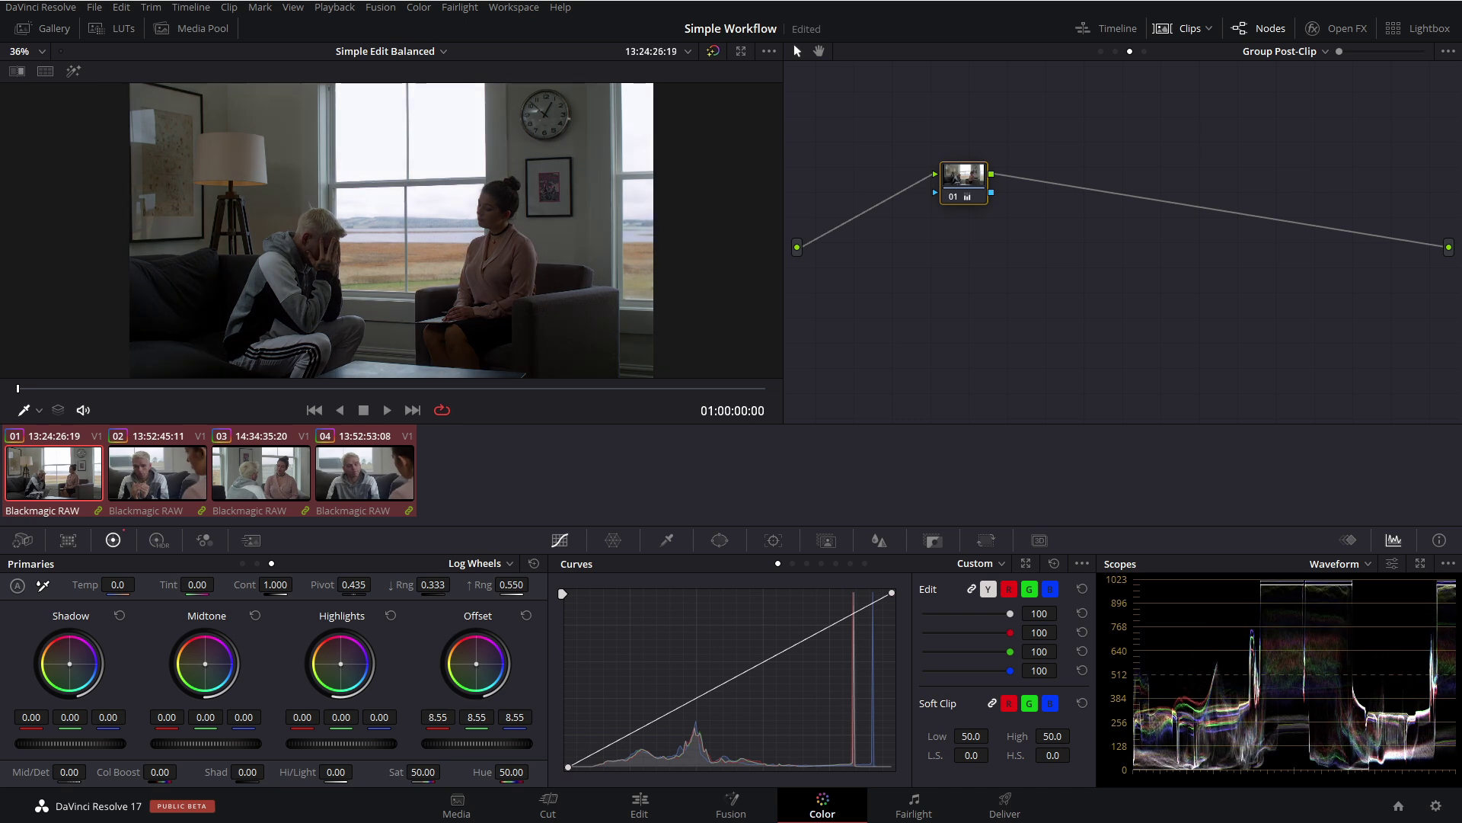
left_click(166, 477)
left_click(331, 477)
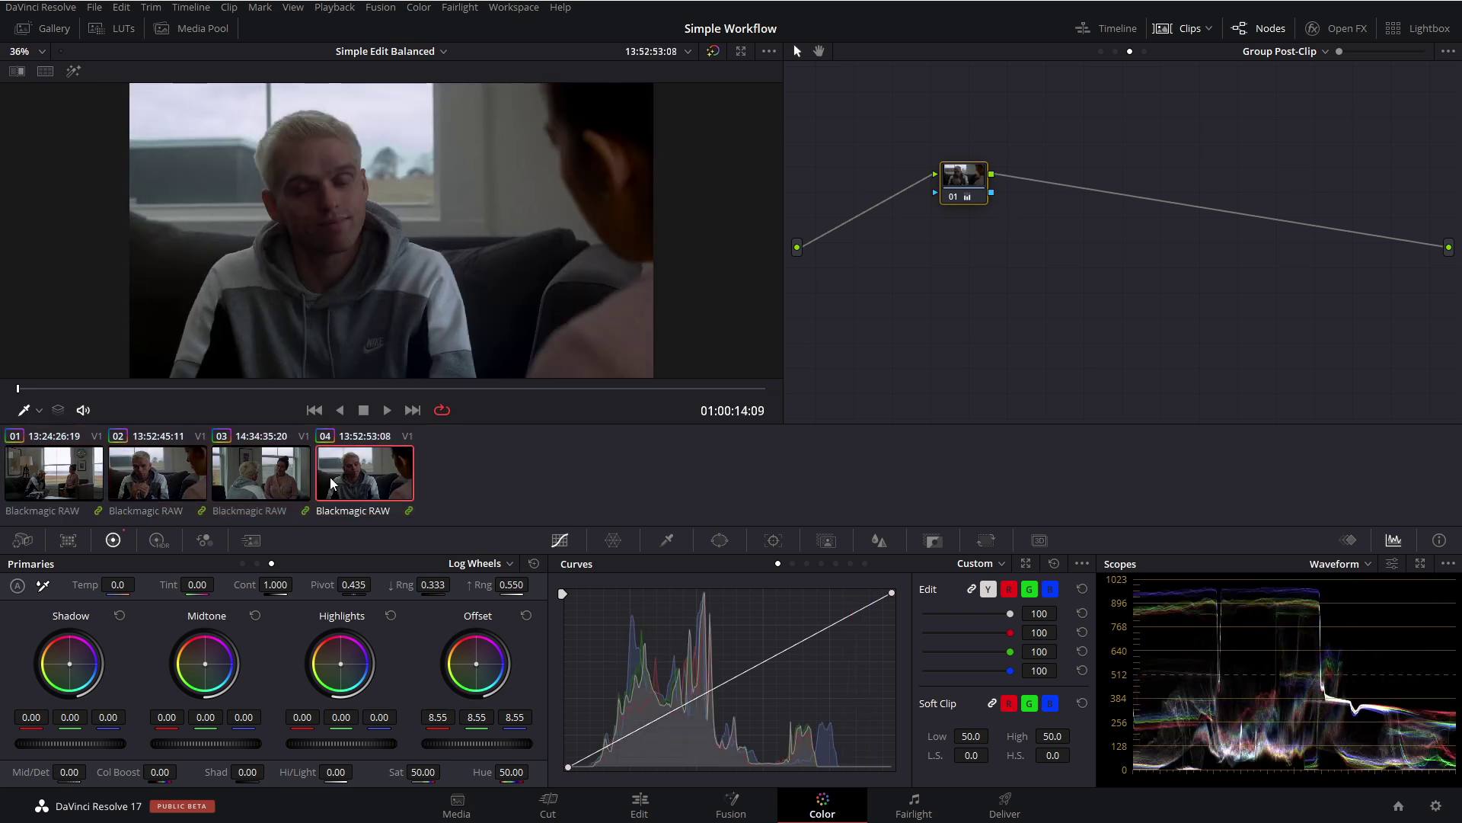
left_click(84, 470)
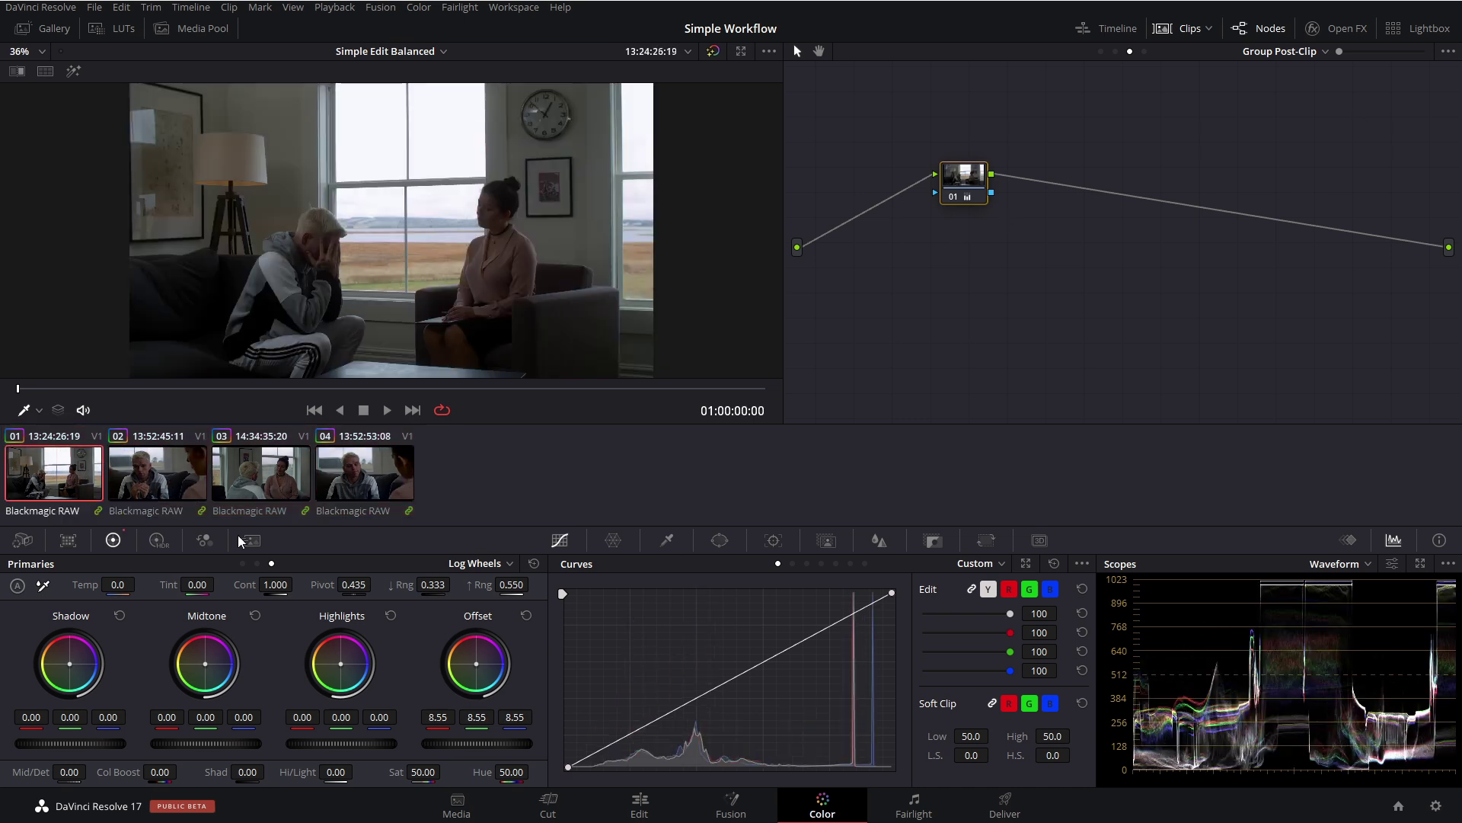
left_click(524, 616)
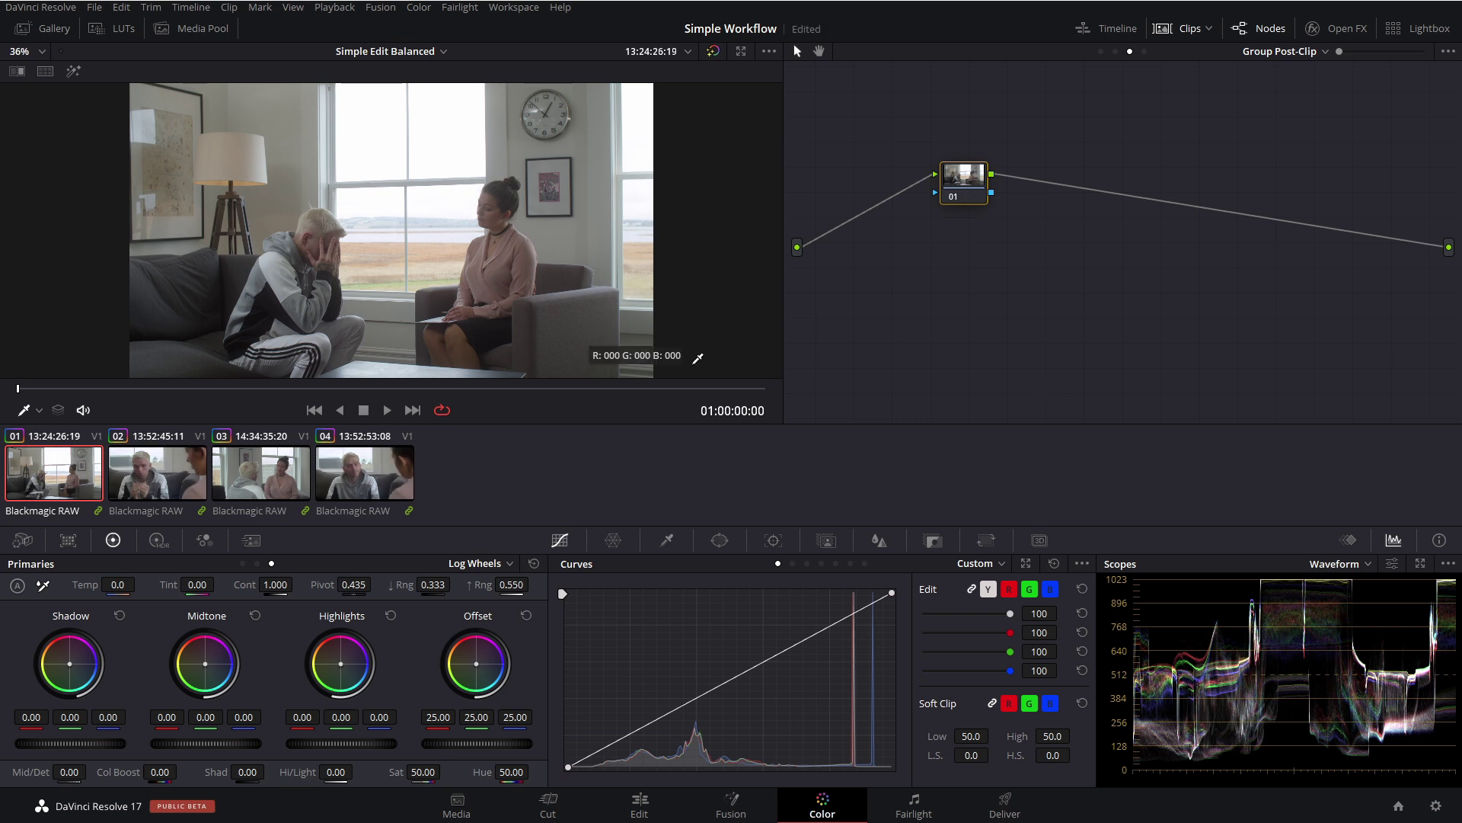
- With the color wheels, set the group grade's offset to 17.05, gamma -0.02, gain 1.09, contrast 1.094 and pivot 0.339, and add a serial node
left_click(242, 564)
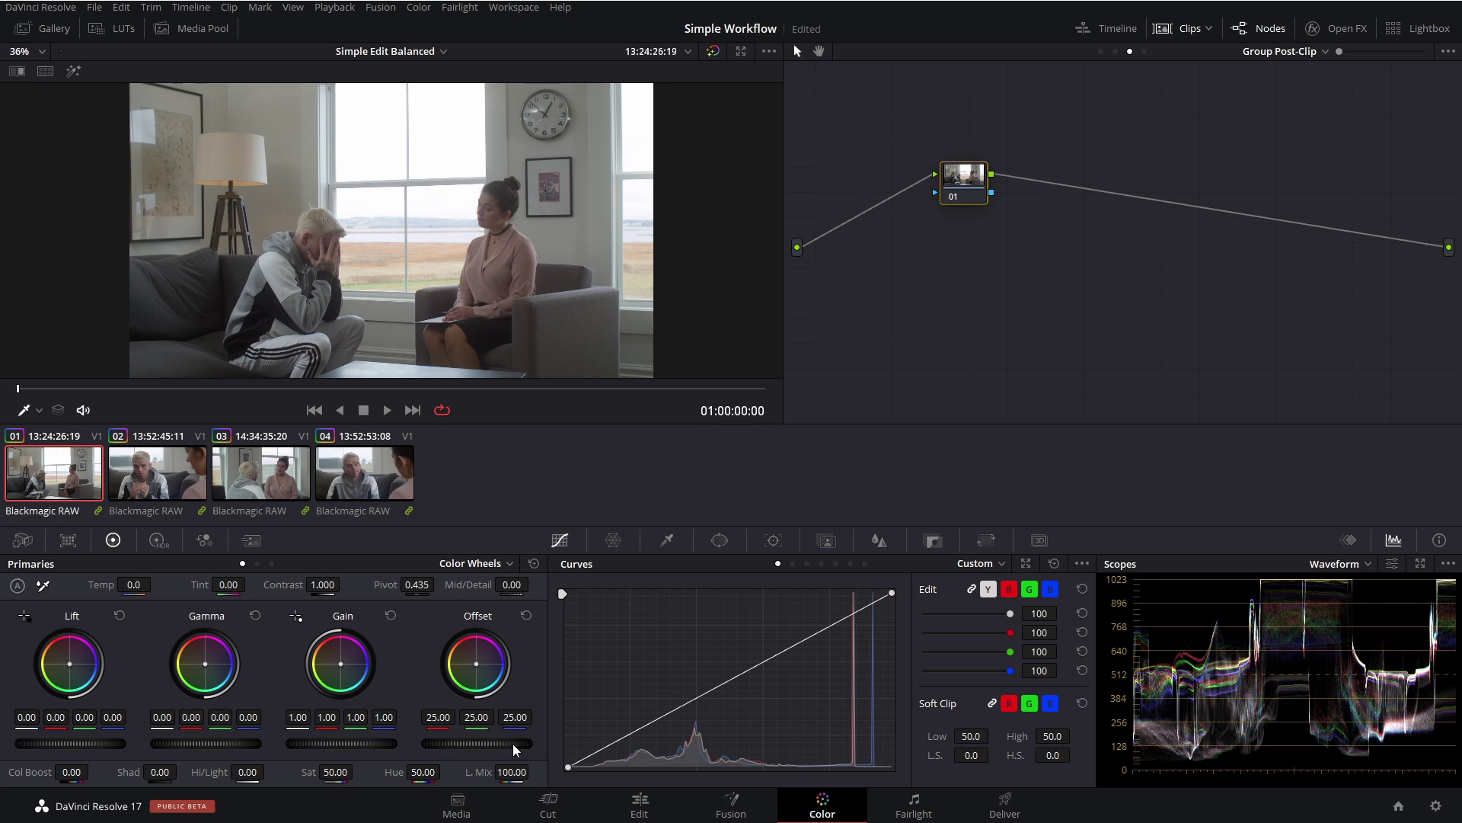
left_click_drag(477, 743, 412, 743)
left_click_drag(260, 745, 256, 744)
left_click_drag(454, 745, 460, 745)
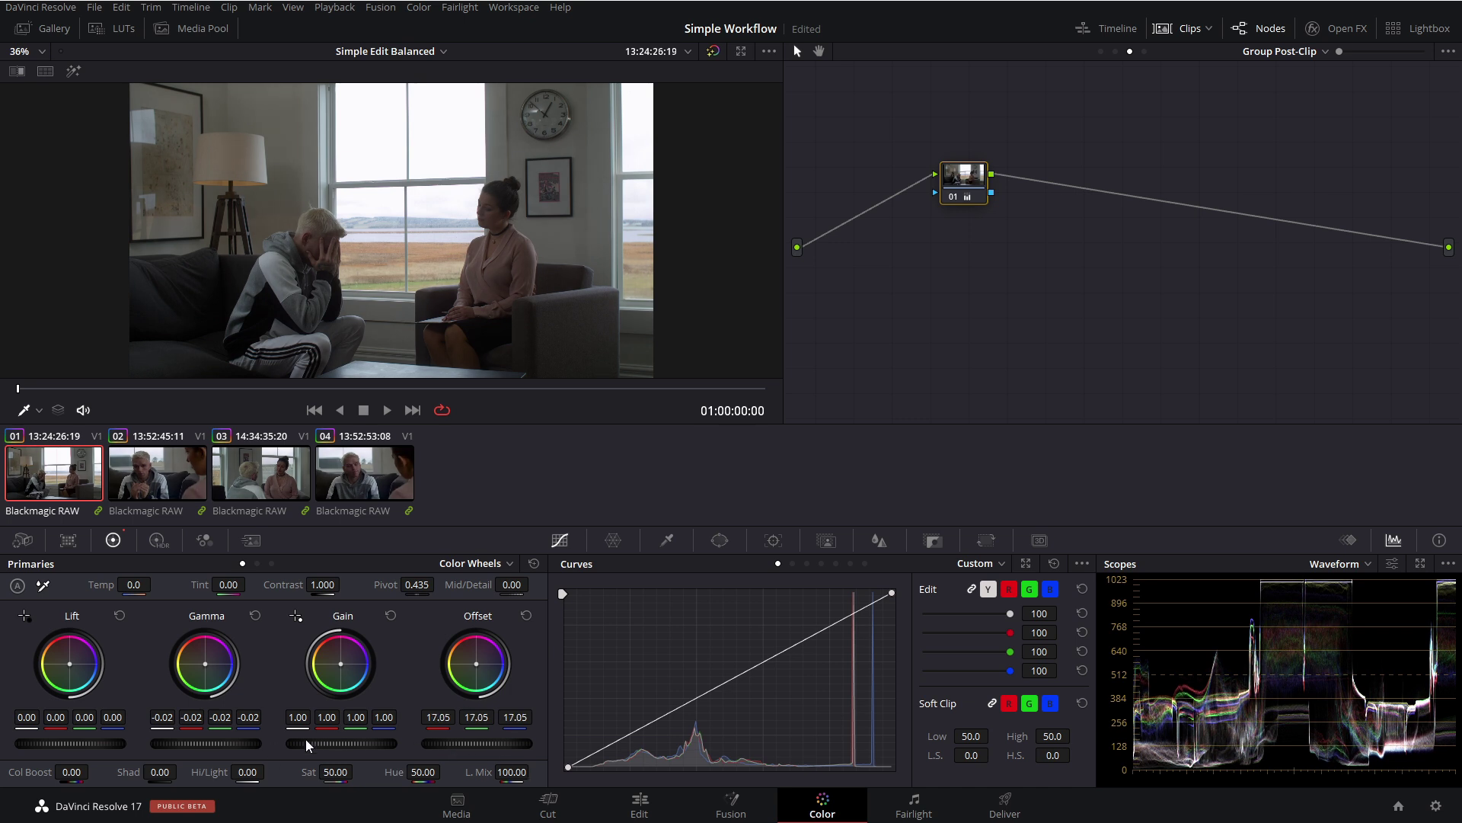
left_click_drag(306, 742, 315, 742)
mouse_move(324, 584)
left_mouse_down()
mouse_move(356, 585)
mouse_move(334, 585)
left_mouse_up()
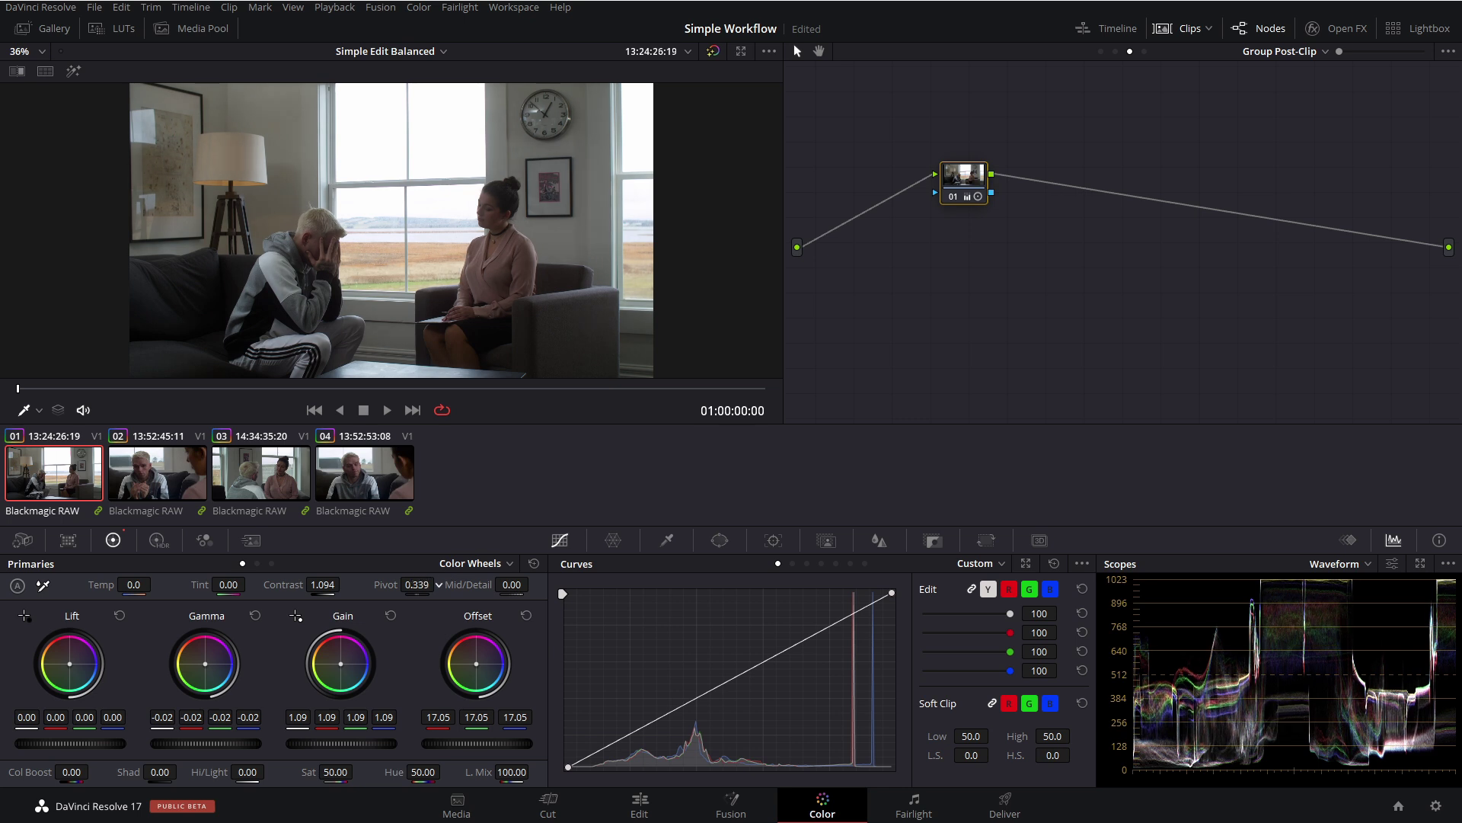
key("alt+s")
left_click_drag(175, 388, 378, 388)
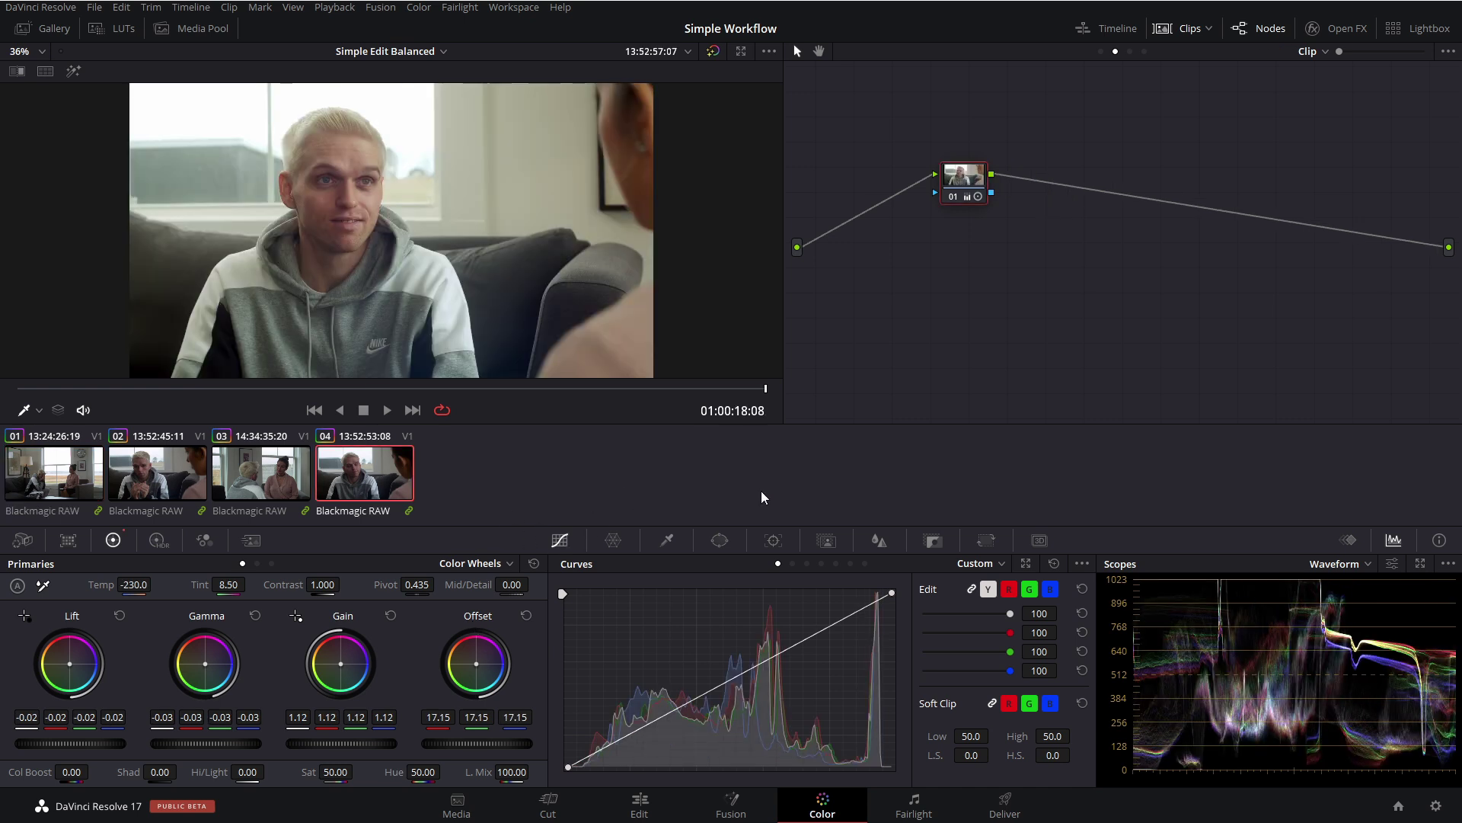
- In the edit timeline, place Compound Clip 2 and Compound Clip 1 separately on Video 1 beyond the four shots, leaving gaps between them
left_click(639, 805)
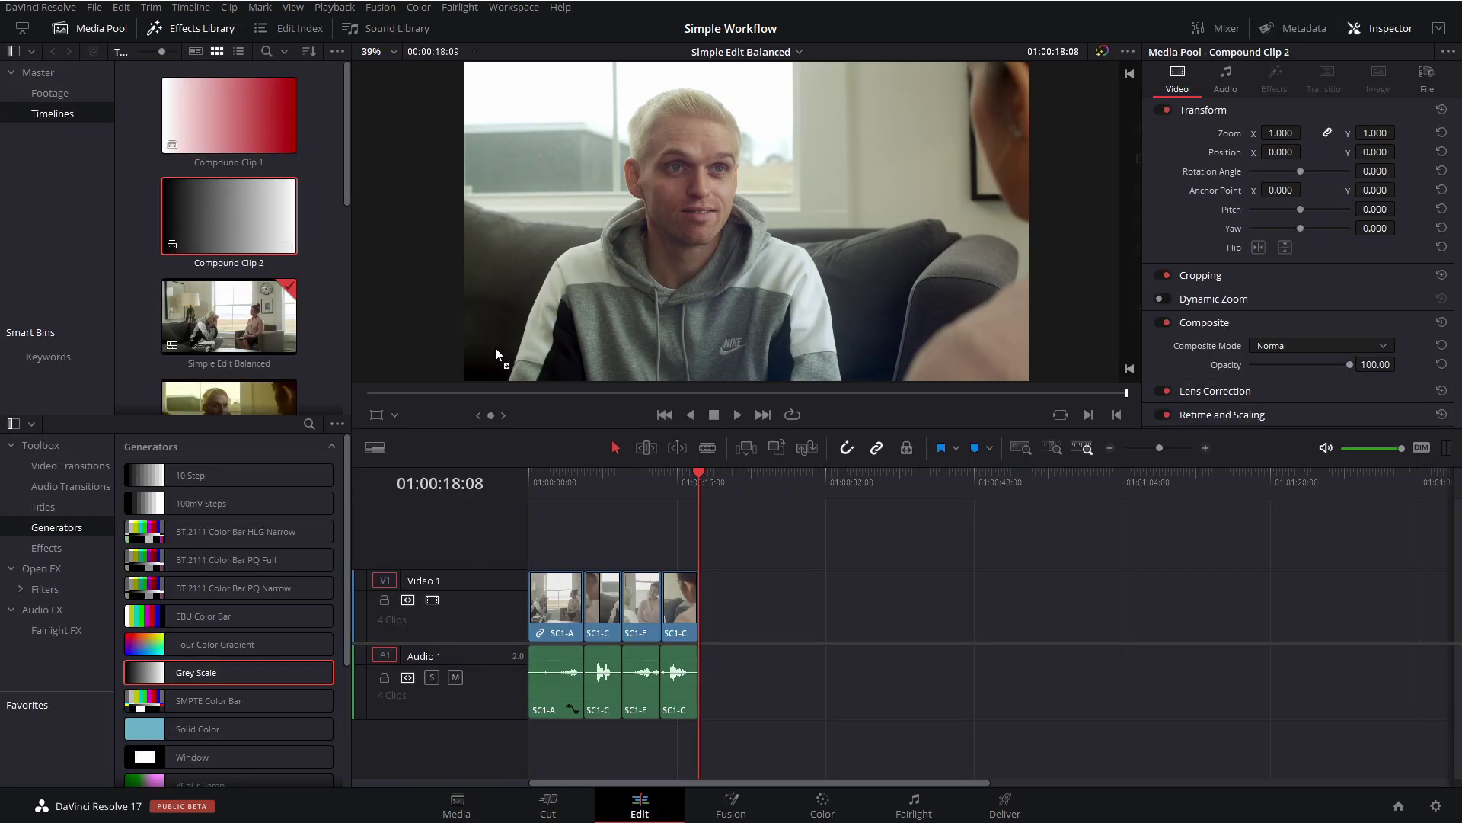
left_click_drag(496, 354, 793, 642)
left_click_drag(229, 114, 880, 619)
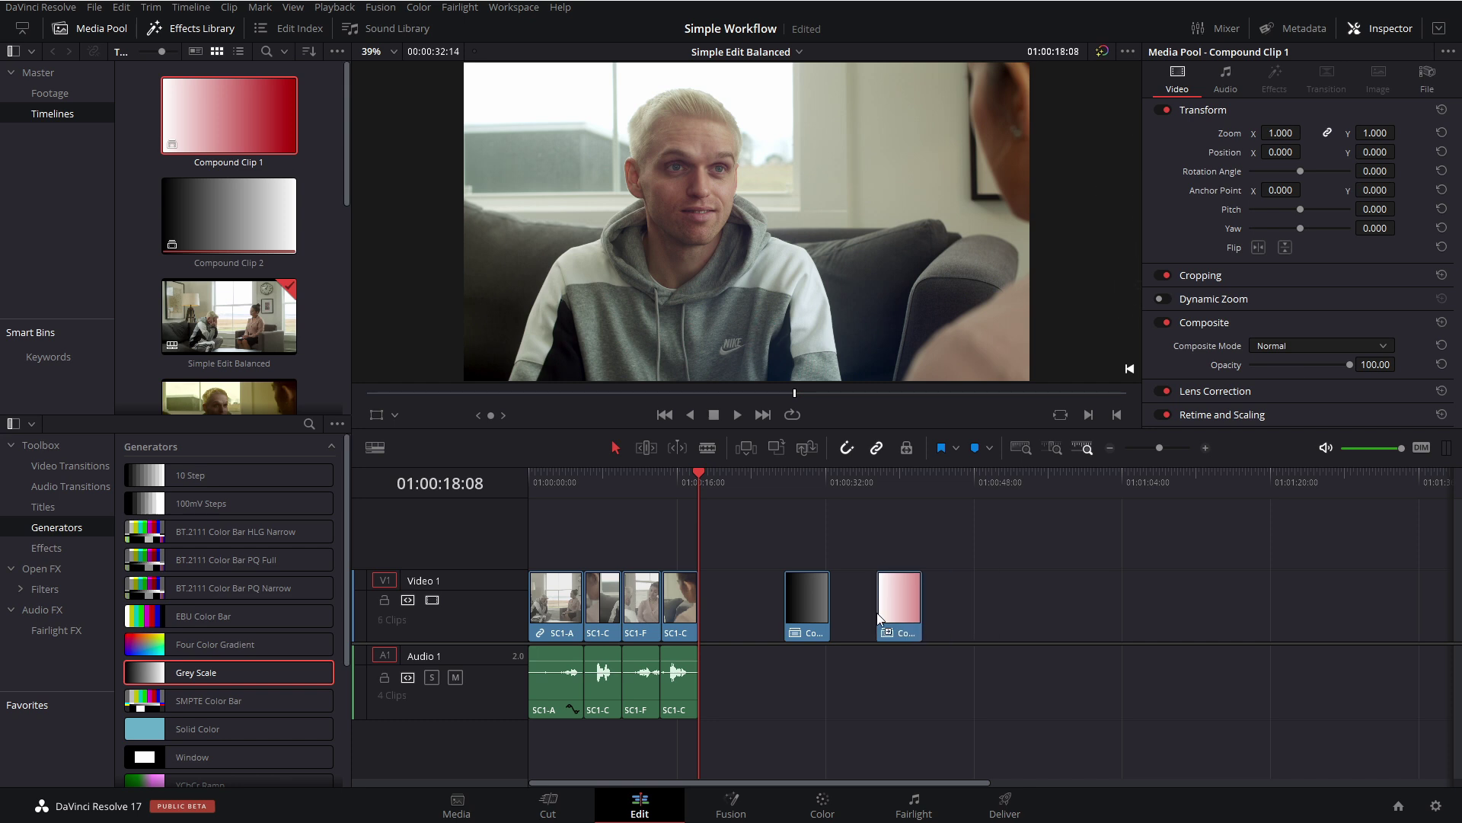
- View both gradient compound clips and open the greyscale one for color grading
left_click(805, 483)
left_click(819, 621)
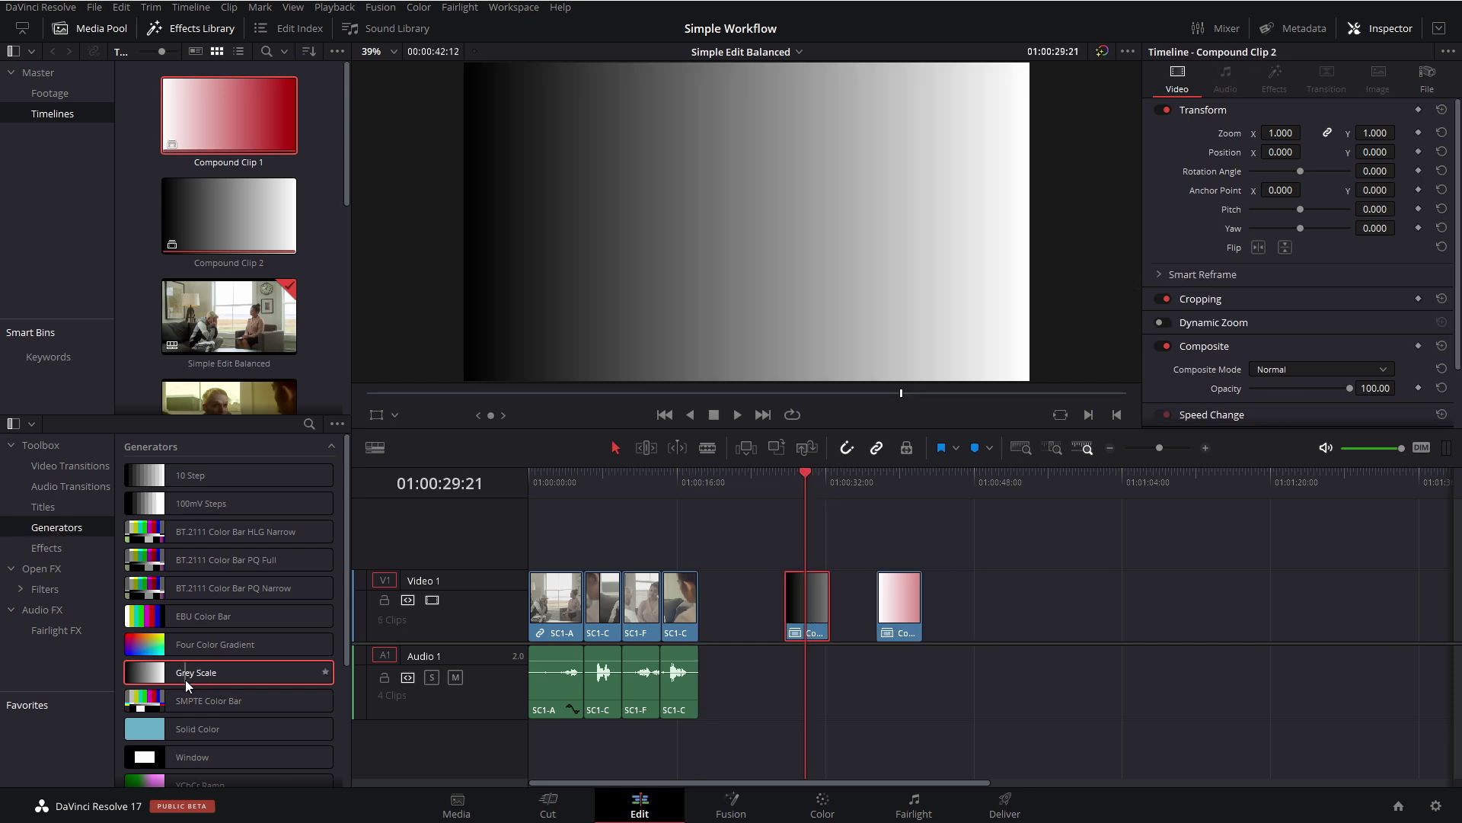
left_click(897, 494)
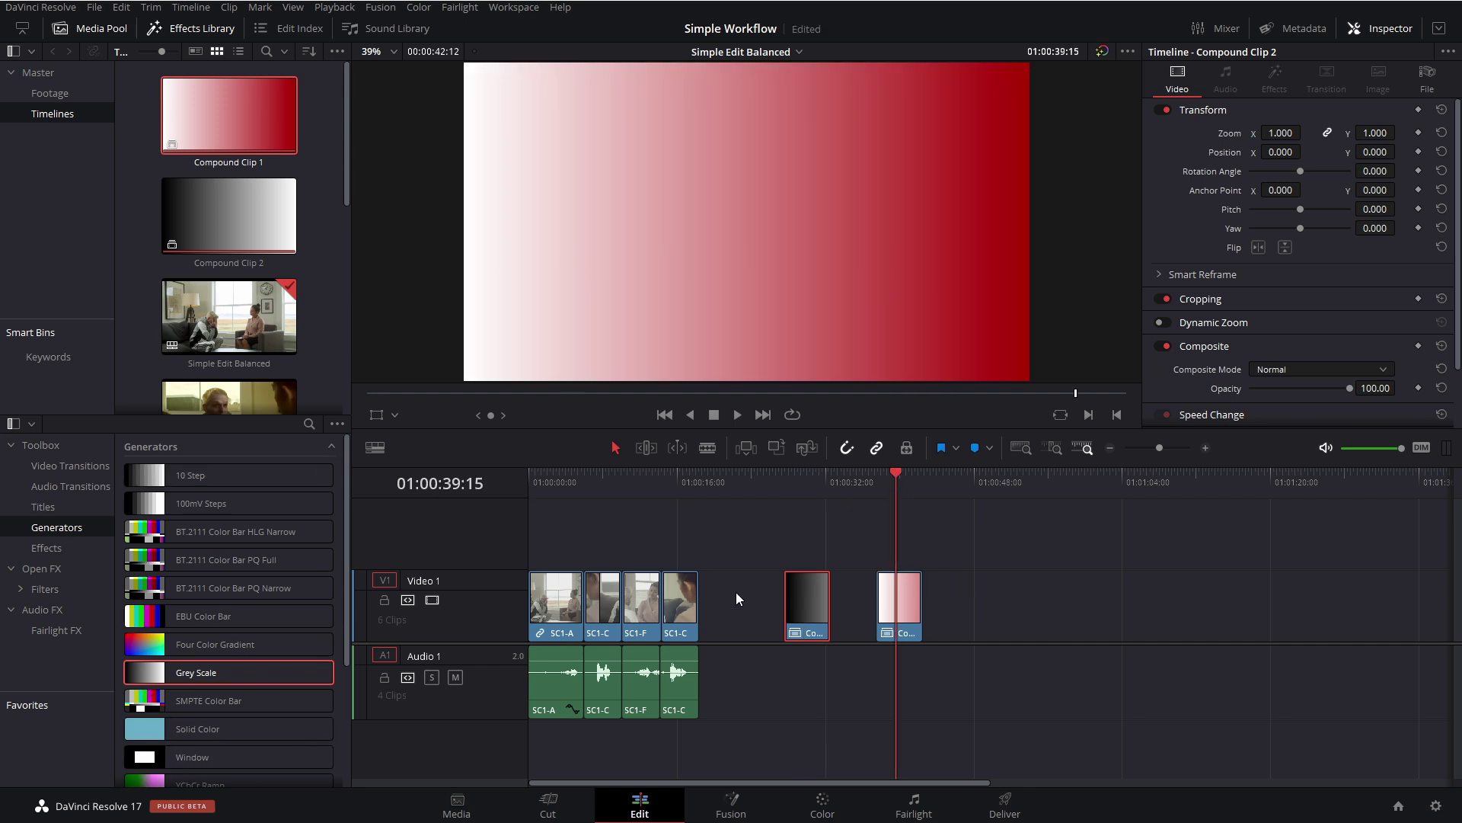
left_click(804, 487)
left_click(823, 801)
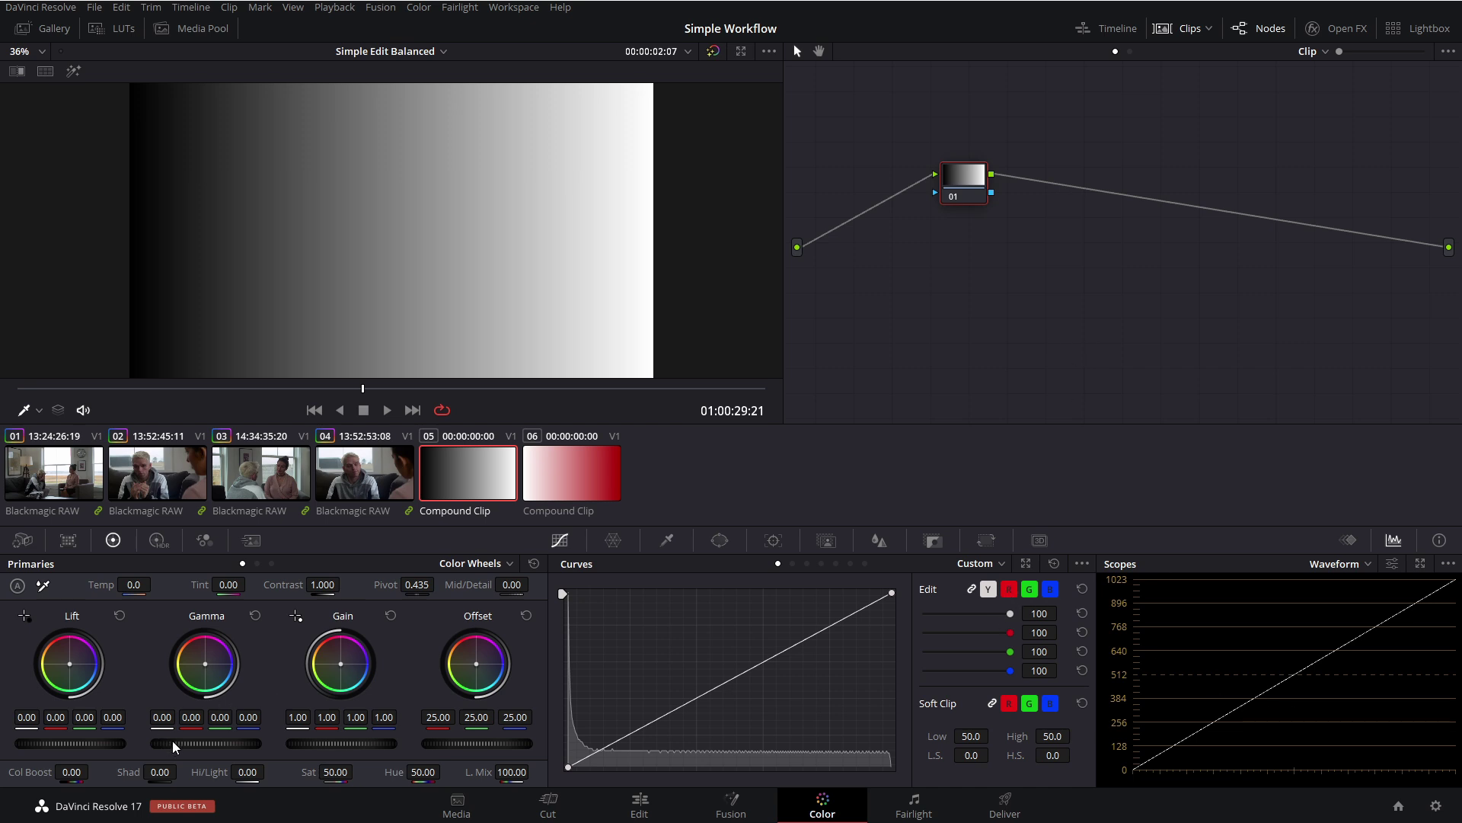
- Raise the greyscale gradient's gamma to 0.35 and on to 0.51 to examine the waveform's bend, and reset the gamma
left_click_drag(173, 740, 233, 741)
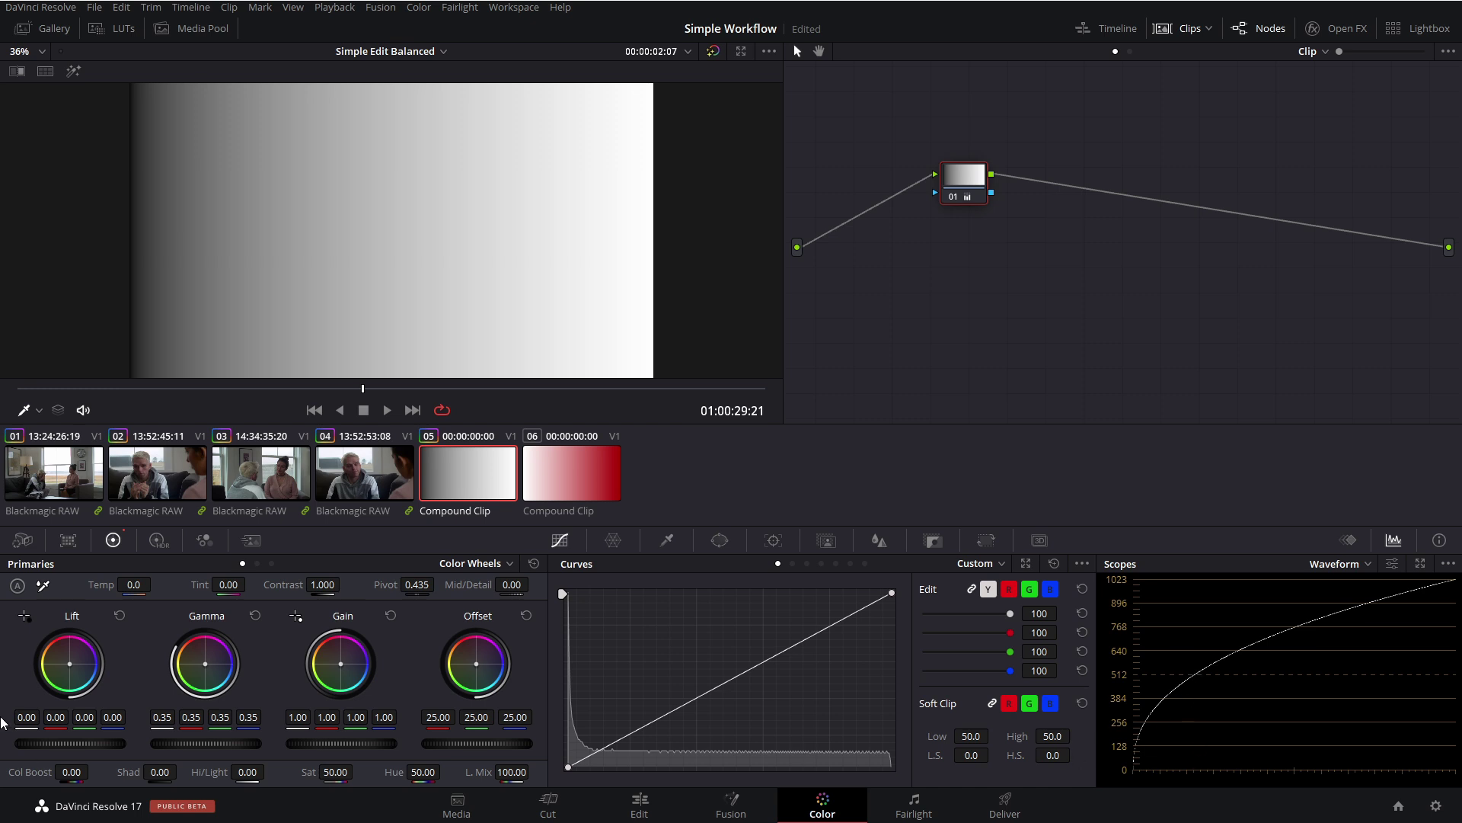
left_click_drag(205, 743, 229, 744)
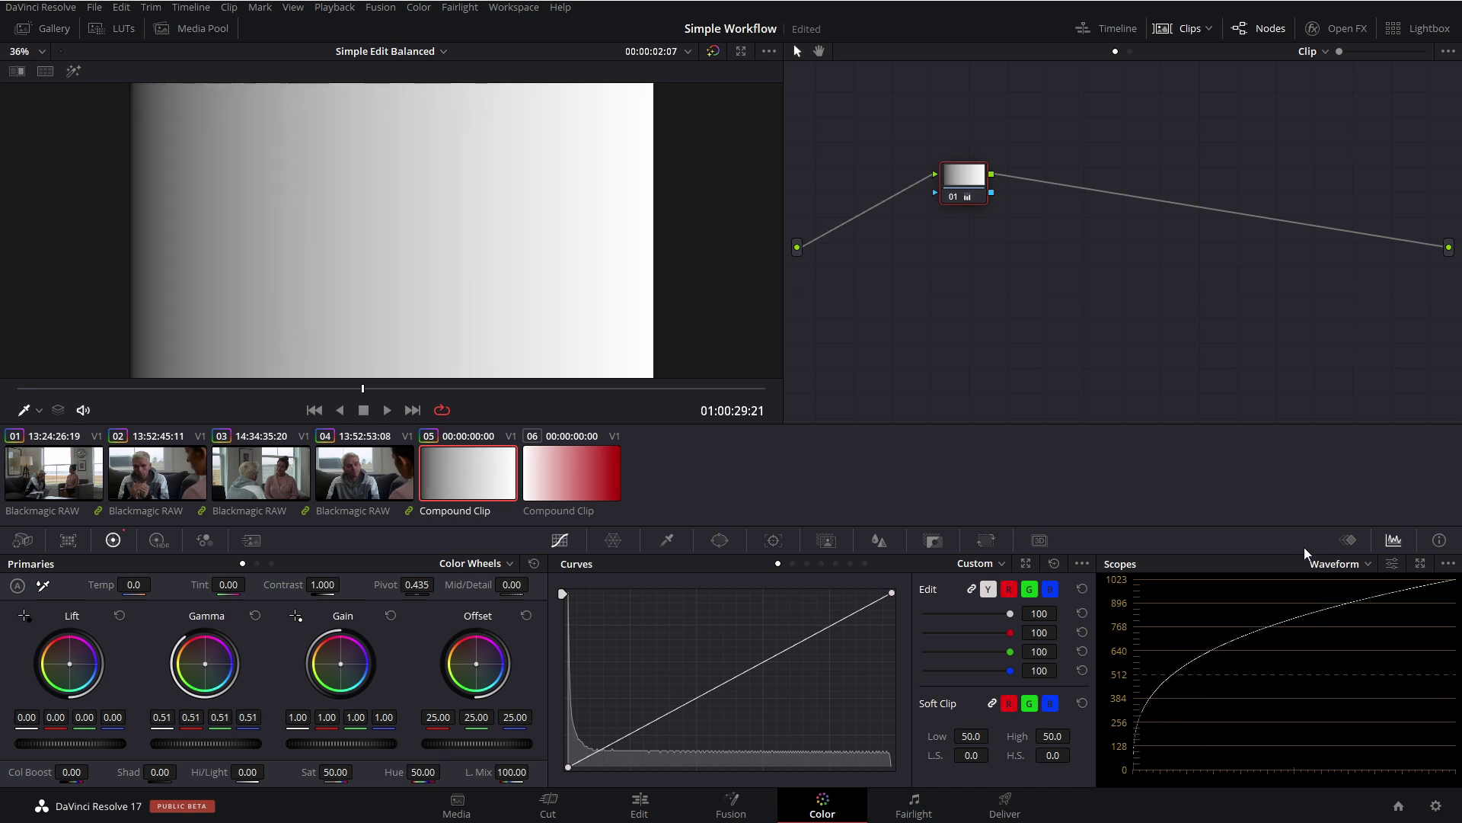
left_click(255, 615)
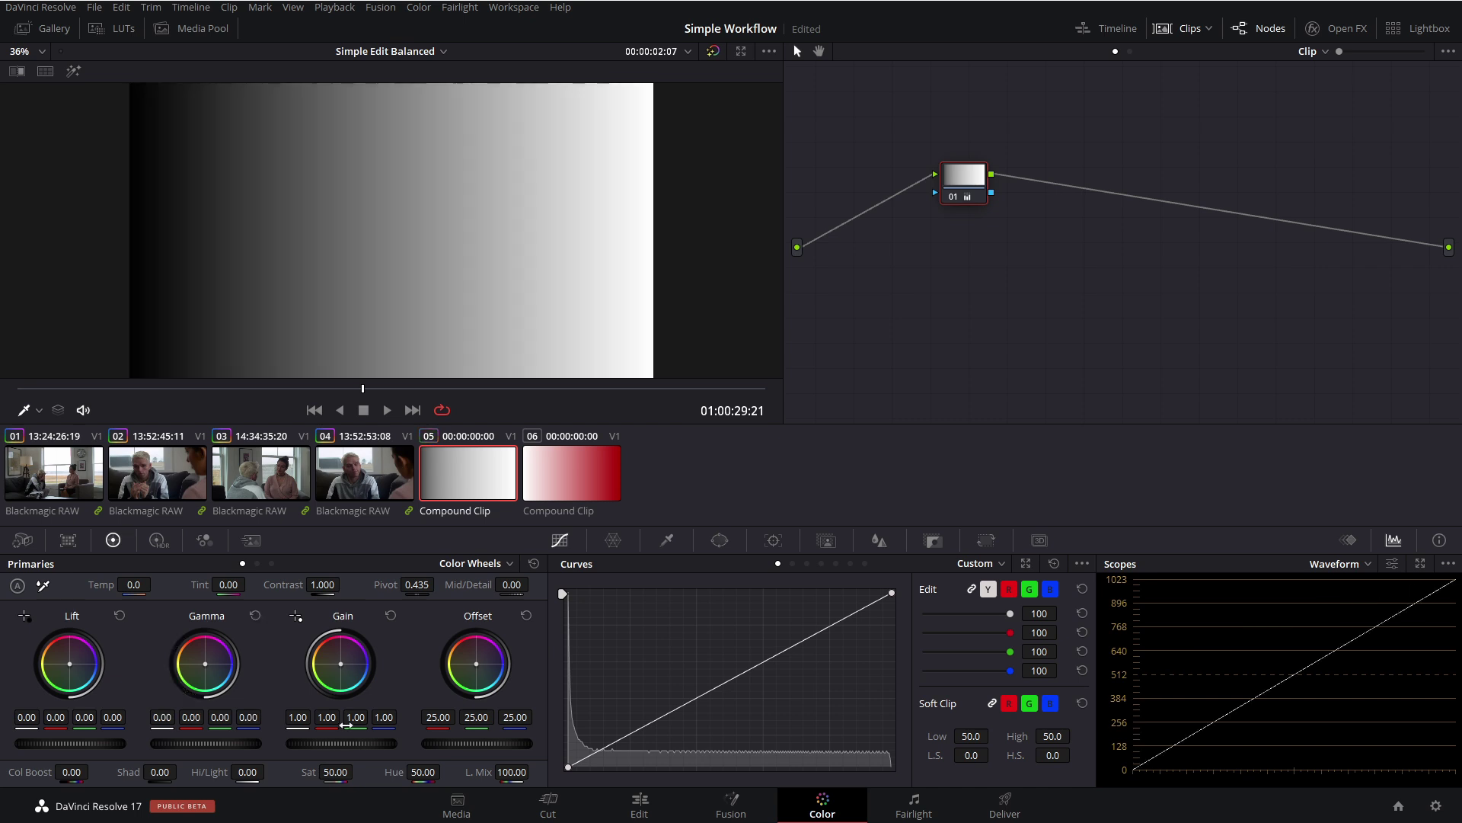
- Test the gradient's gain at 1.38, 0.01 and 0.72 while watching the waveform, and reset the gain
left_click_drag(315, 742, 356, 745)
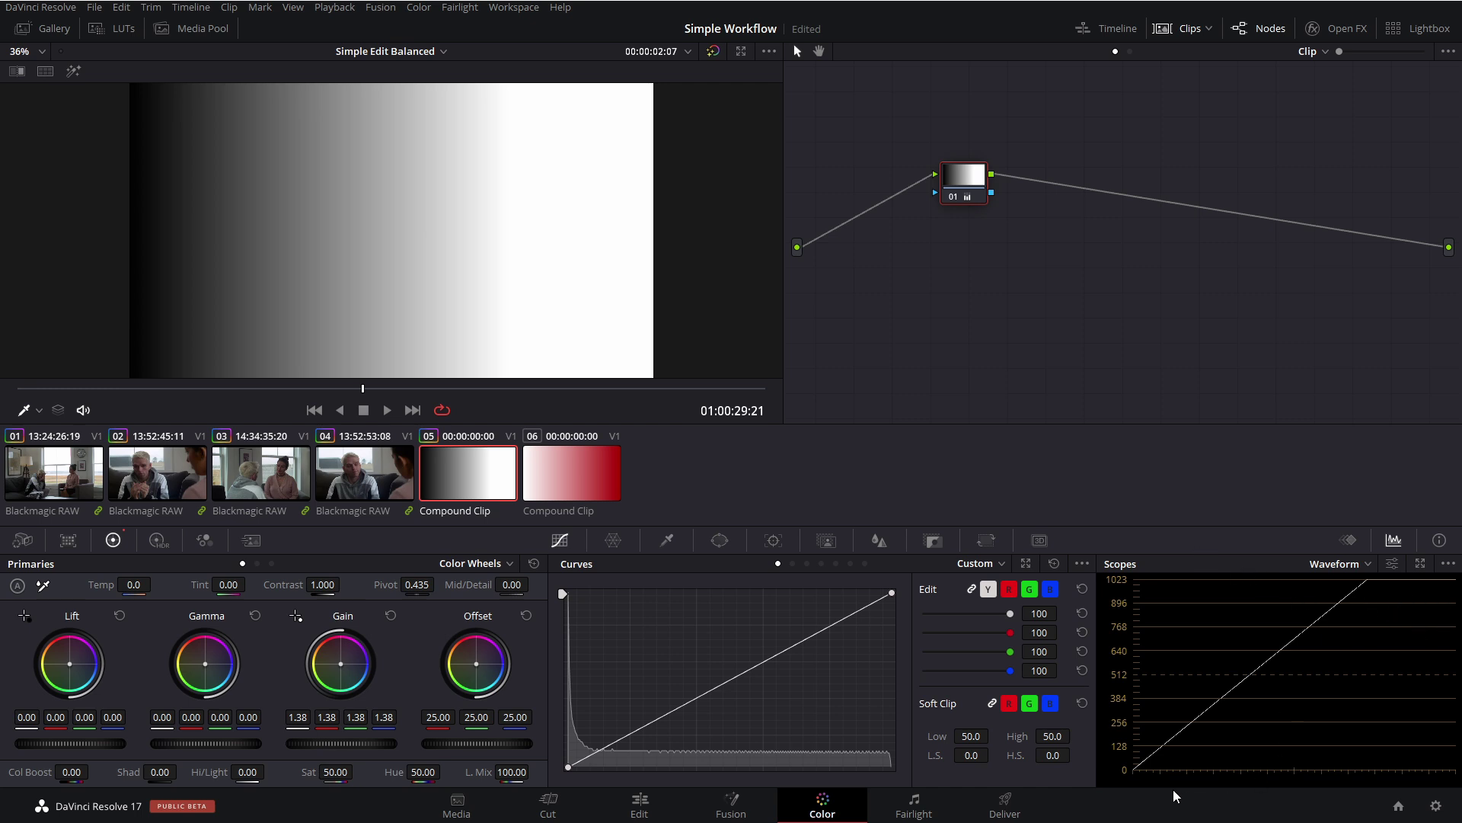
left_click_drag(374, 742, 164, 742)
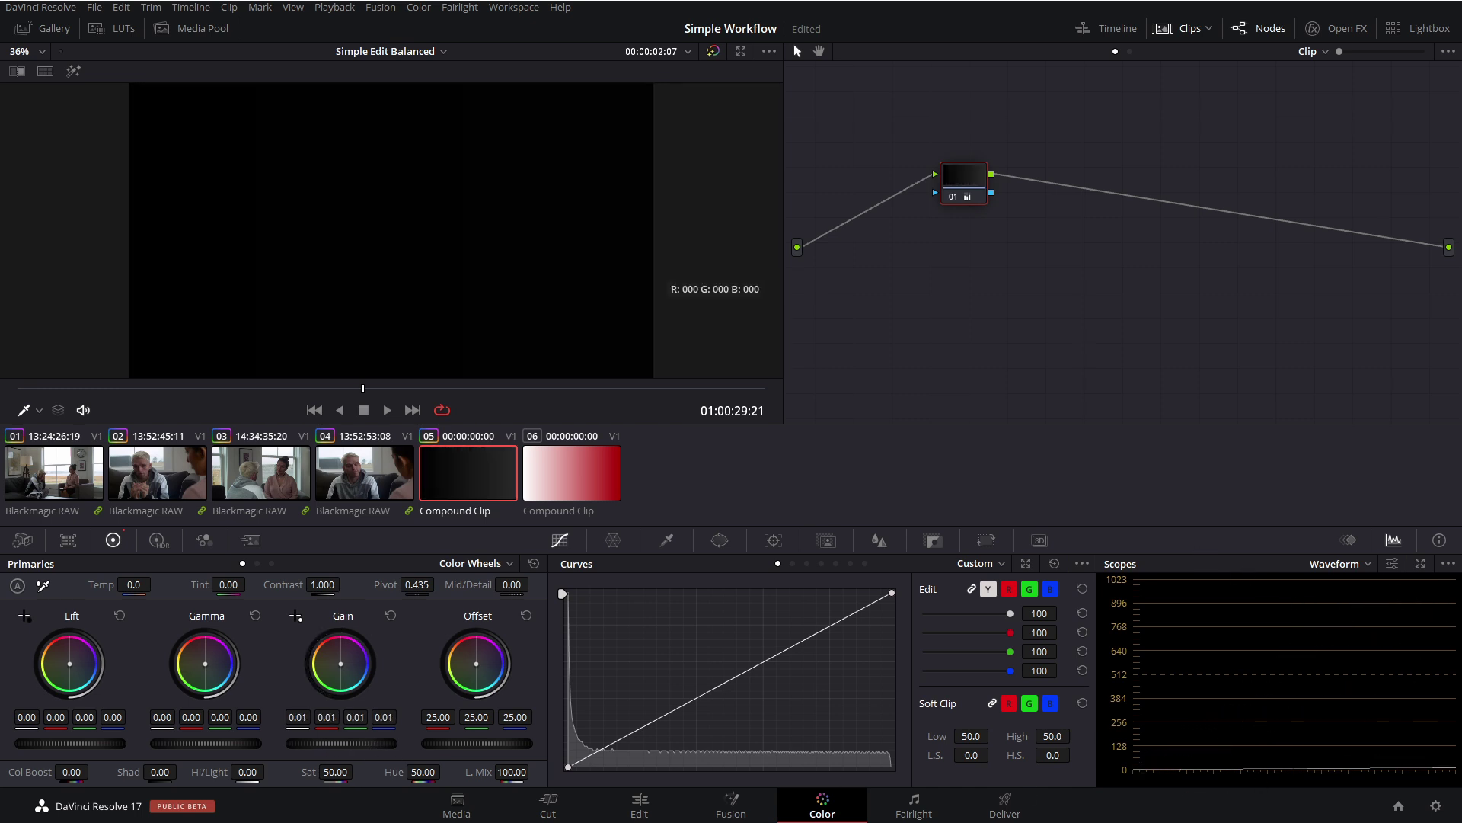
left_click_drag(289, 744, 422, 737)
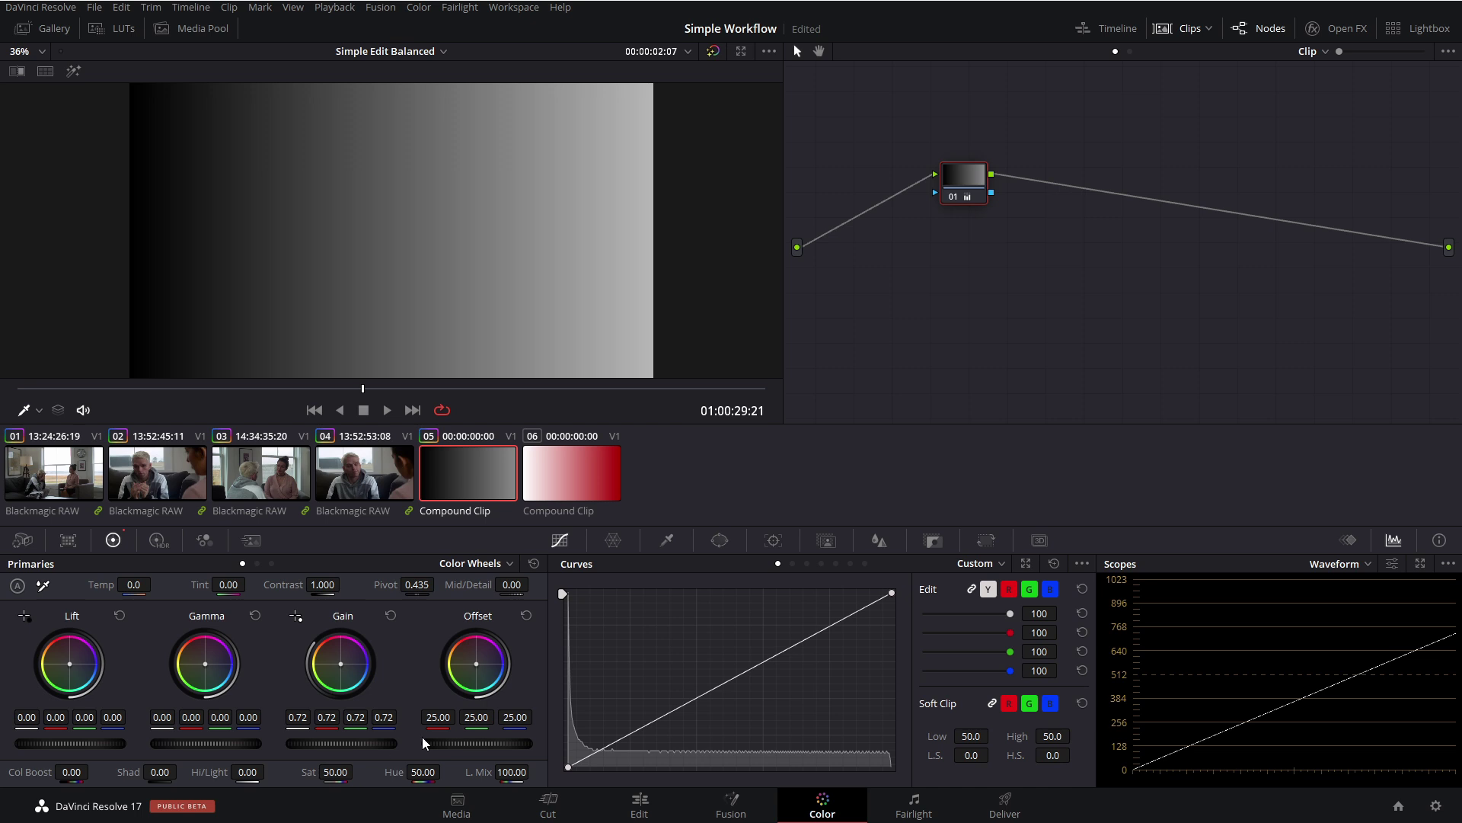
left_click(391, 616)
- With the log wheels, test highlights at -0.03 with shadow at -0.13, reset both, test highlights at -0.15 and reset again
left_click(270, 564)
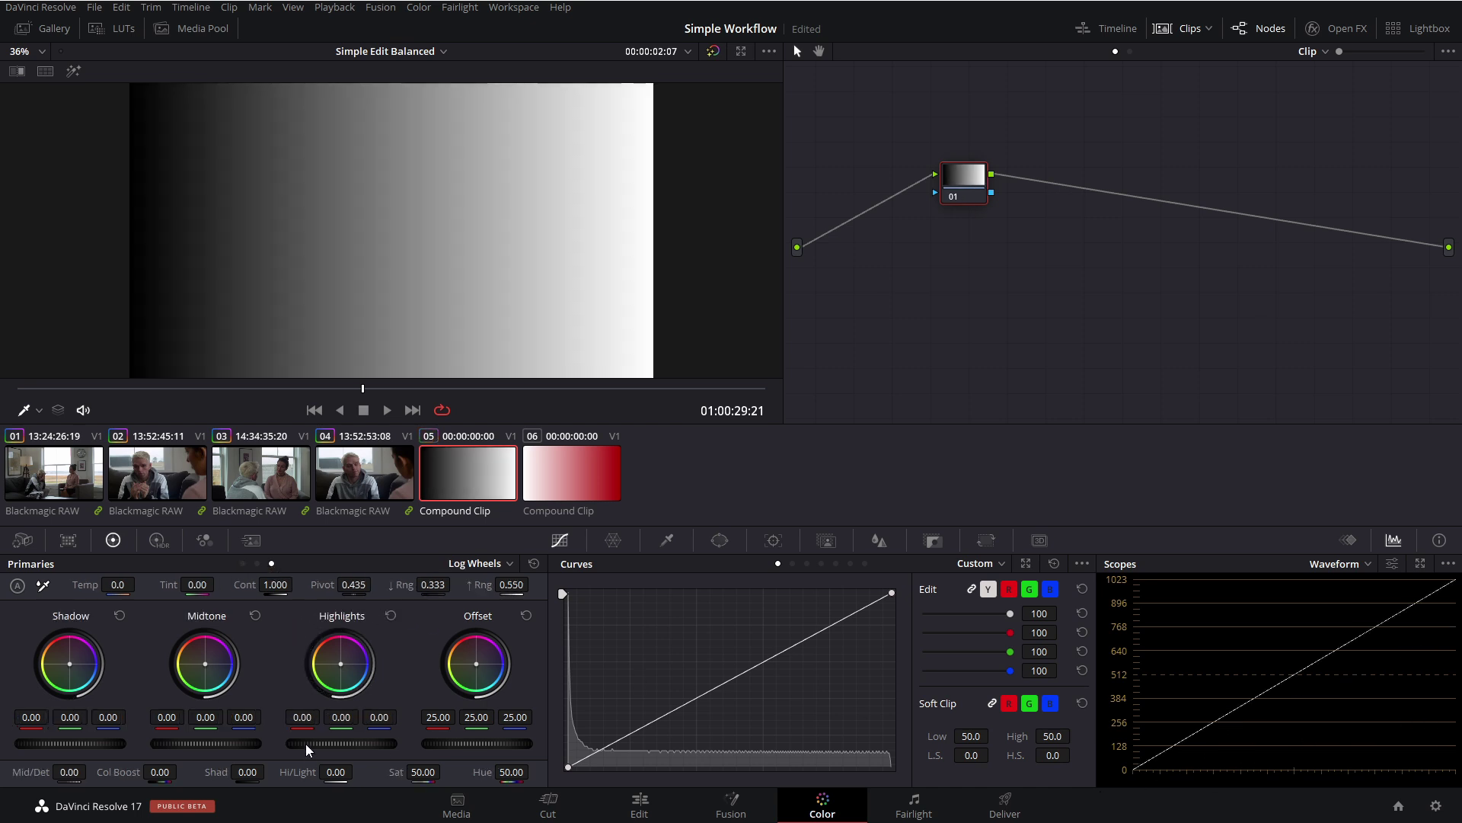
left_click_drag(305, 743, 335, 744)
left_click_drag(396, 742, 364, 743)
left_click_drag(112, 737, 46, 740)
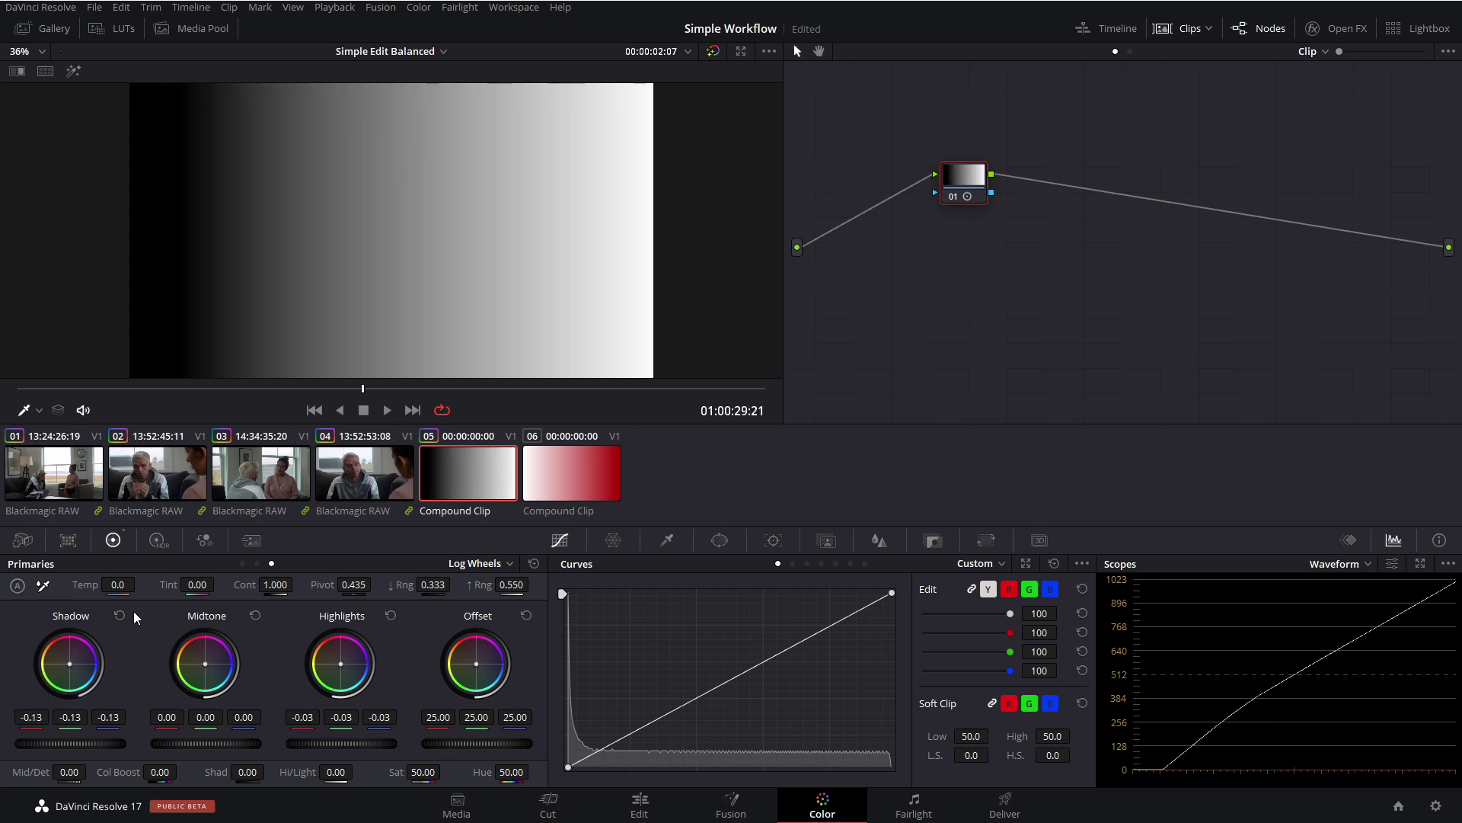
left_click(534, 564)
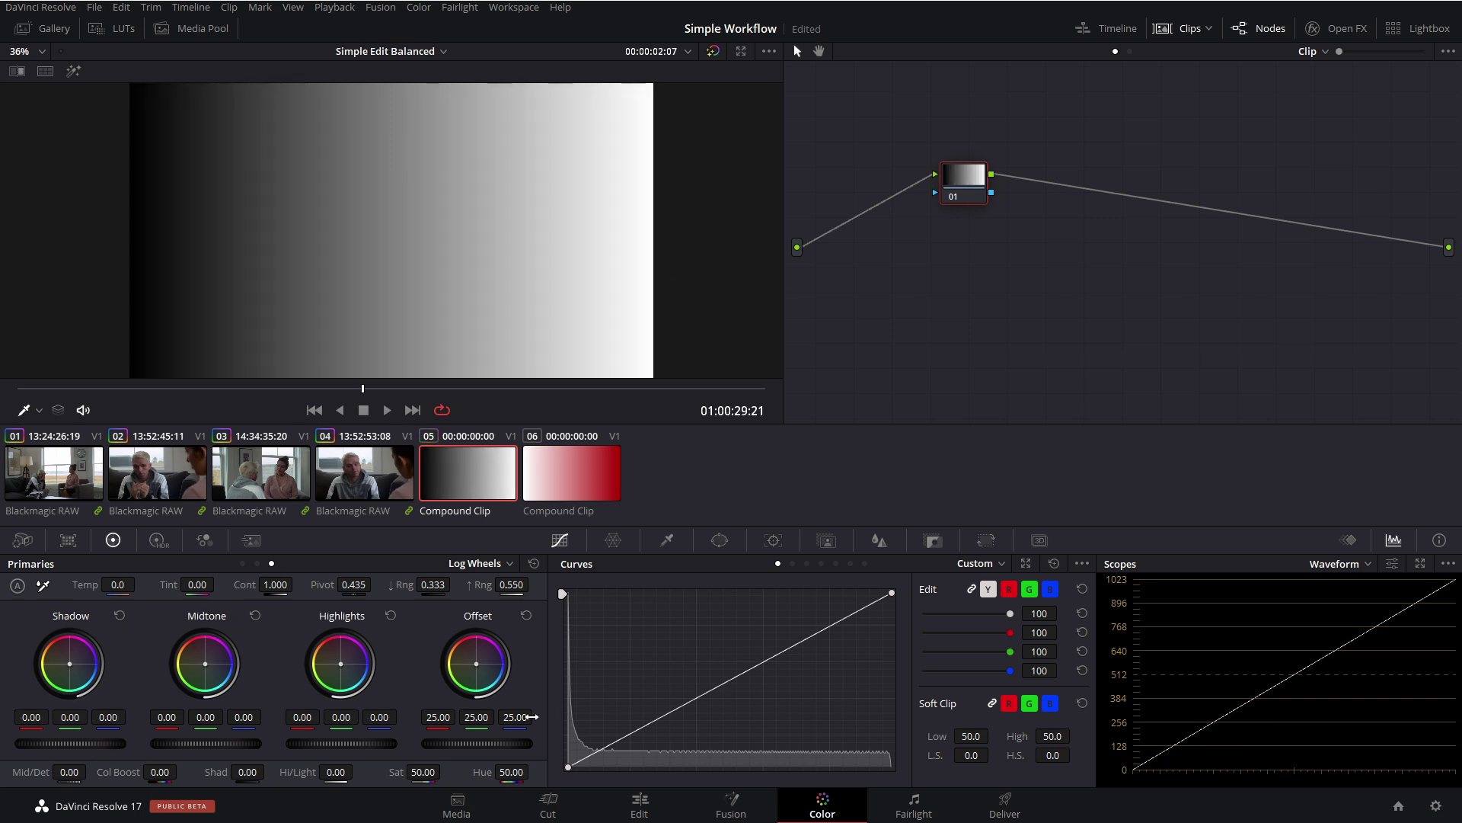
left_click_drag(354, 740, 335, 741)
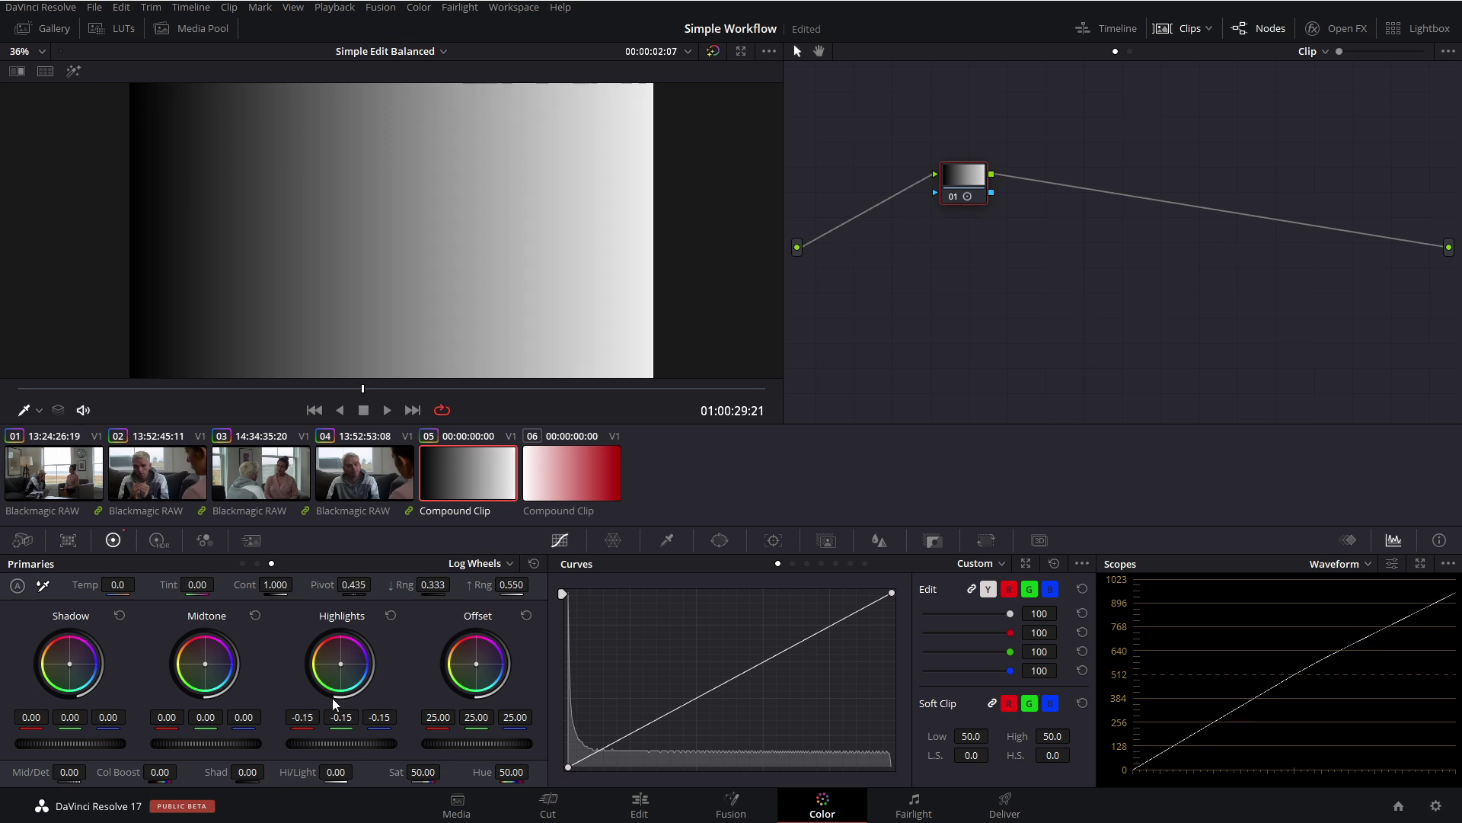
left_click(390, 618)
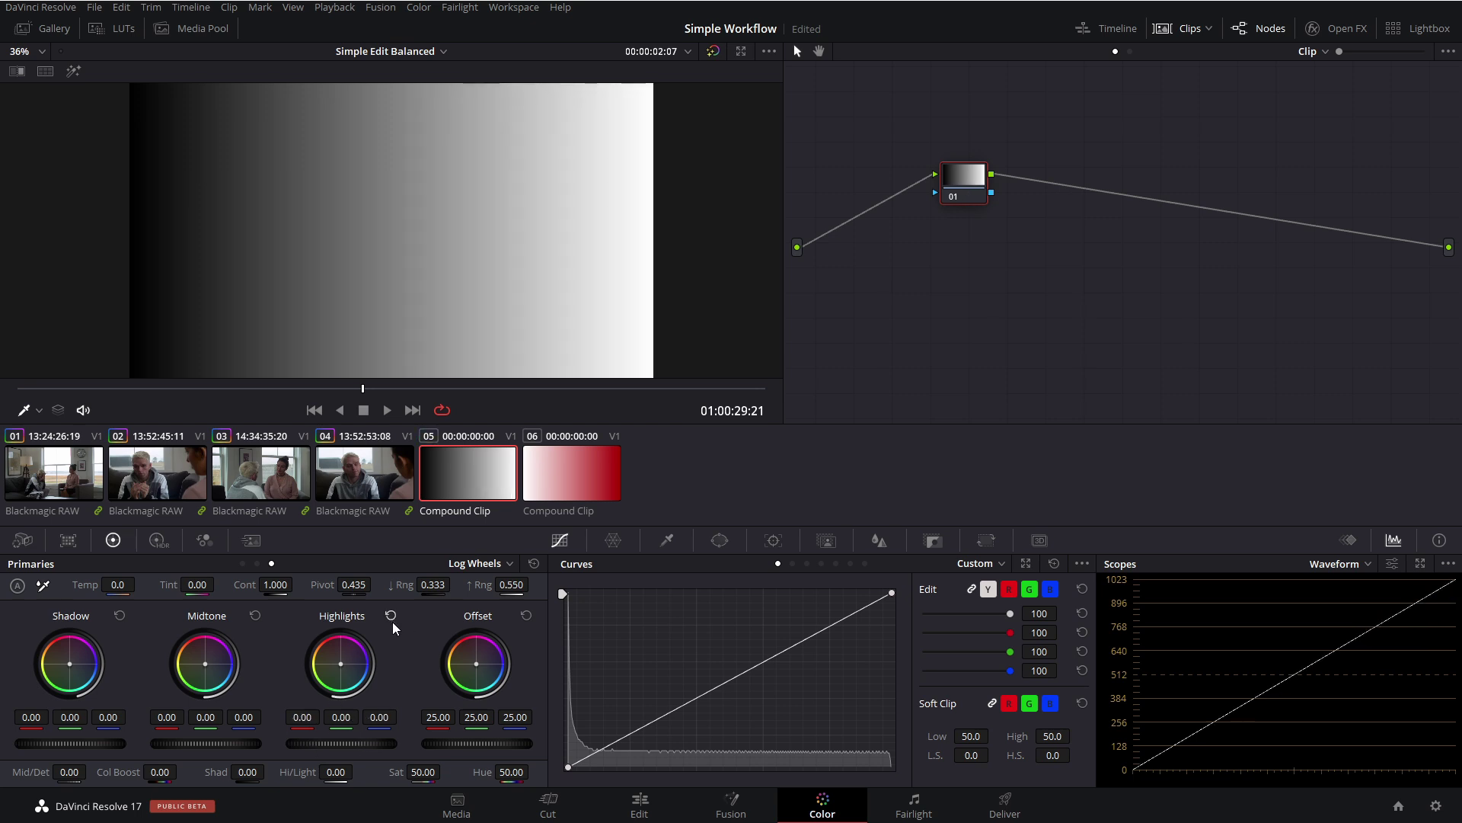
- Test the gradient's offset at -9.10, 49.10 and -44.90 against the waveform, reset the offset, and return to the clip's start
left_click_drag(432, 743, 392, 743)
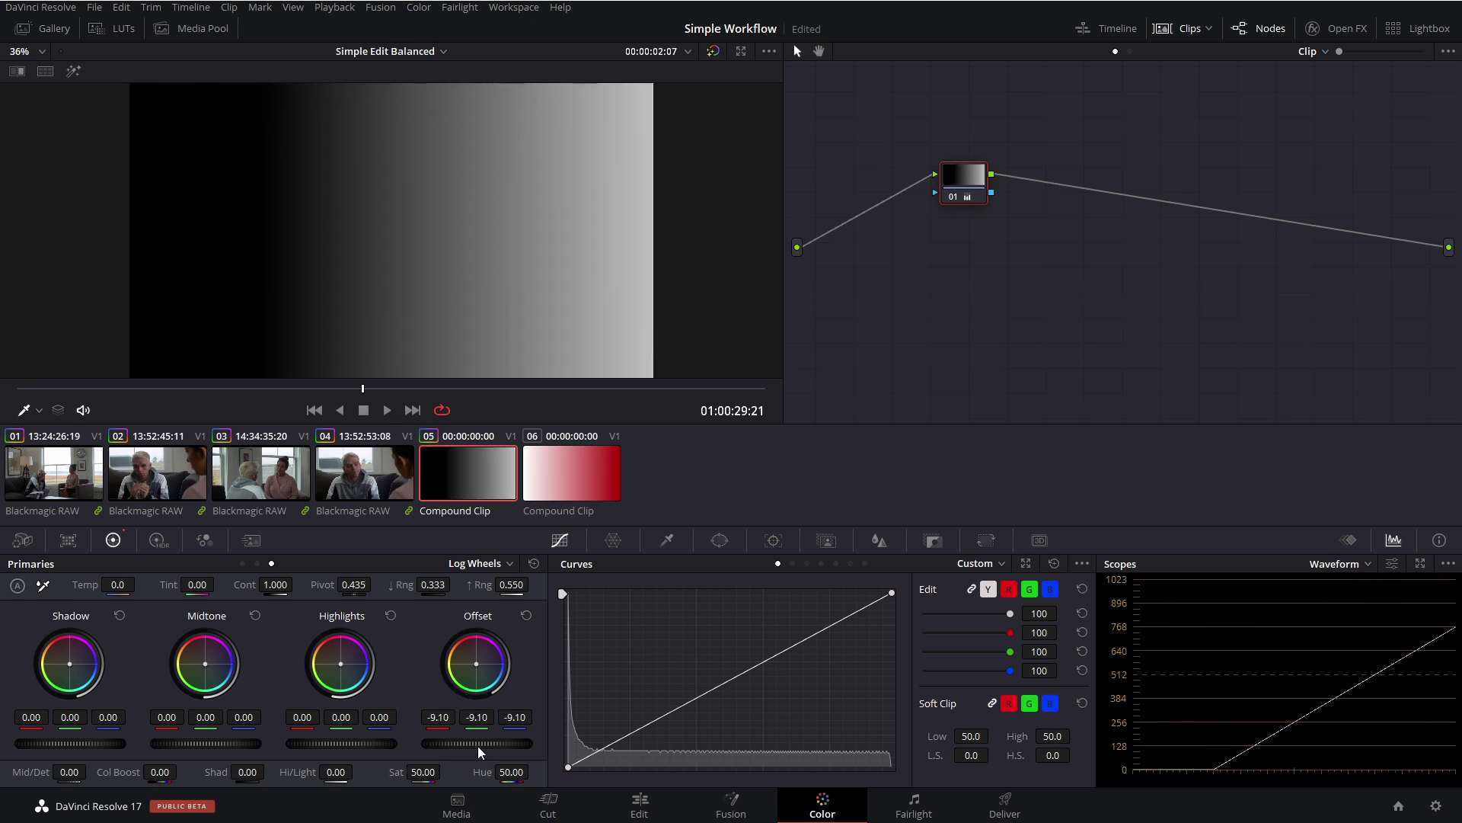
left_click_drag(478, 747, 549, 746)
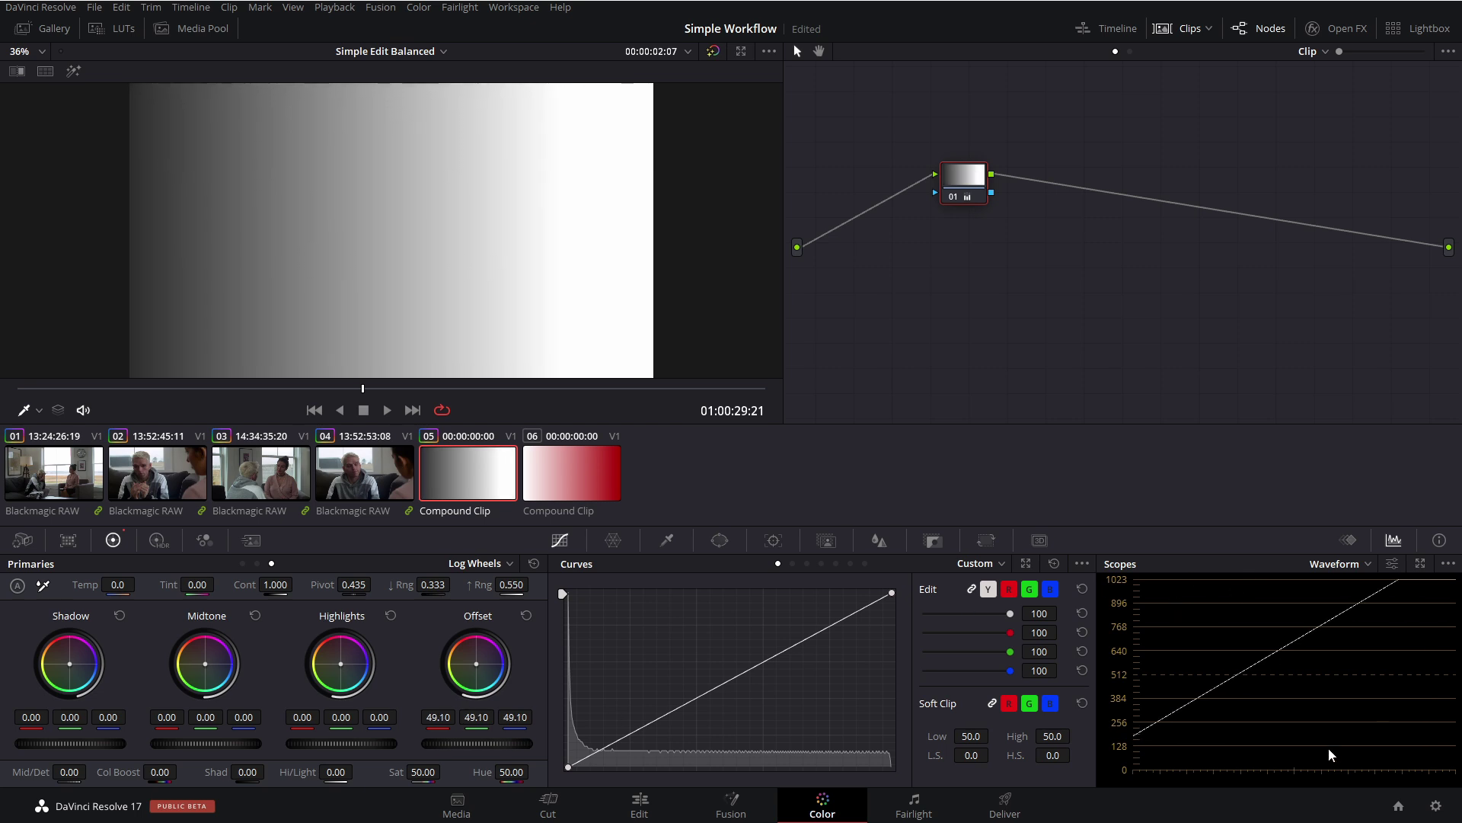
left_click_drag(459, 746, 328, 747)
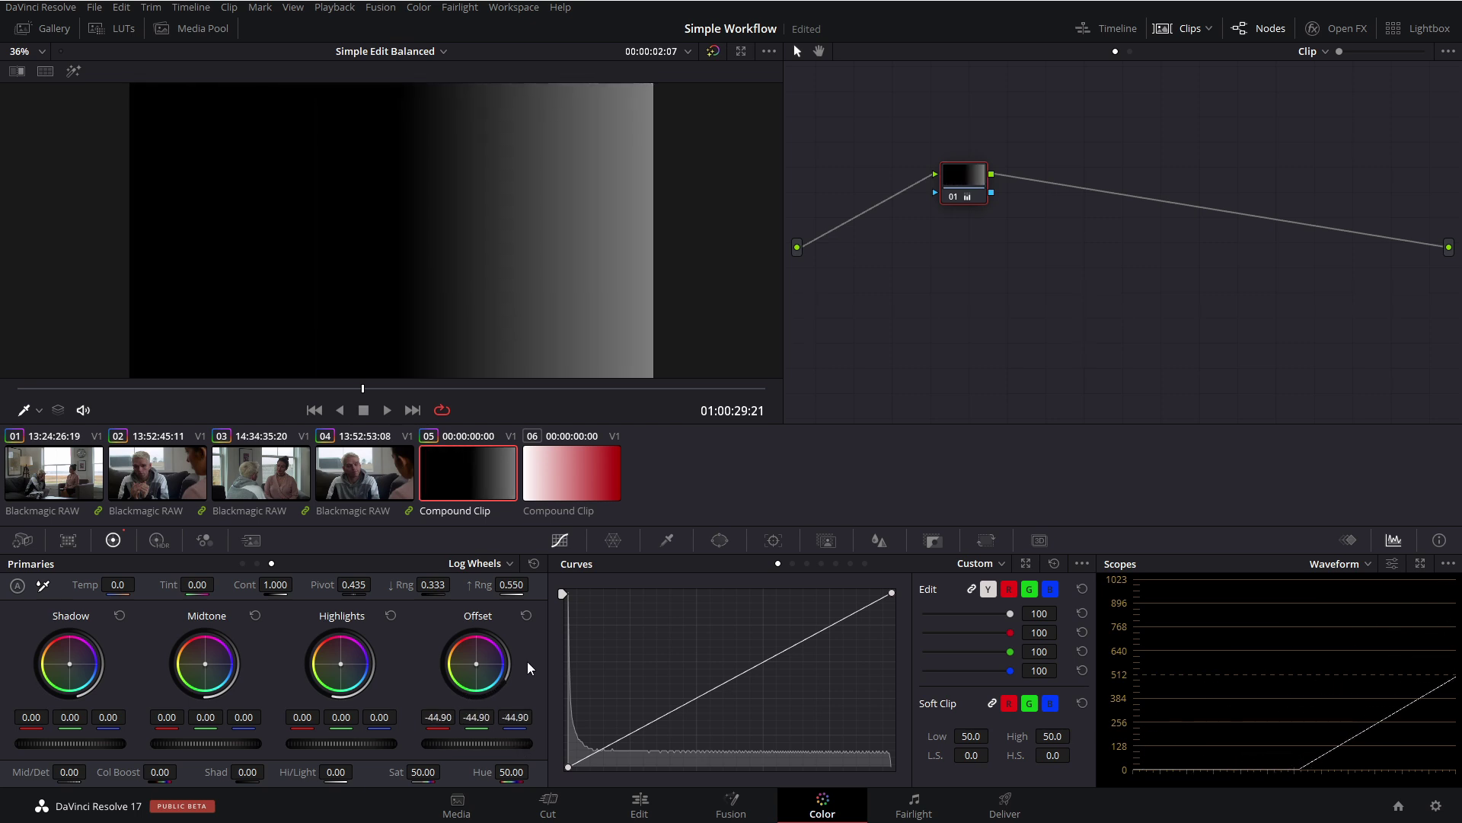
left_click(527, 614)
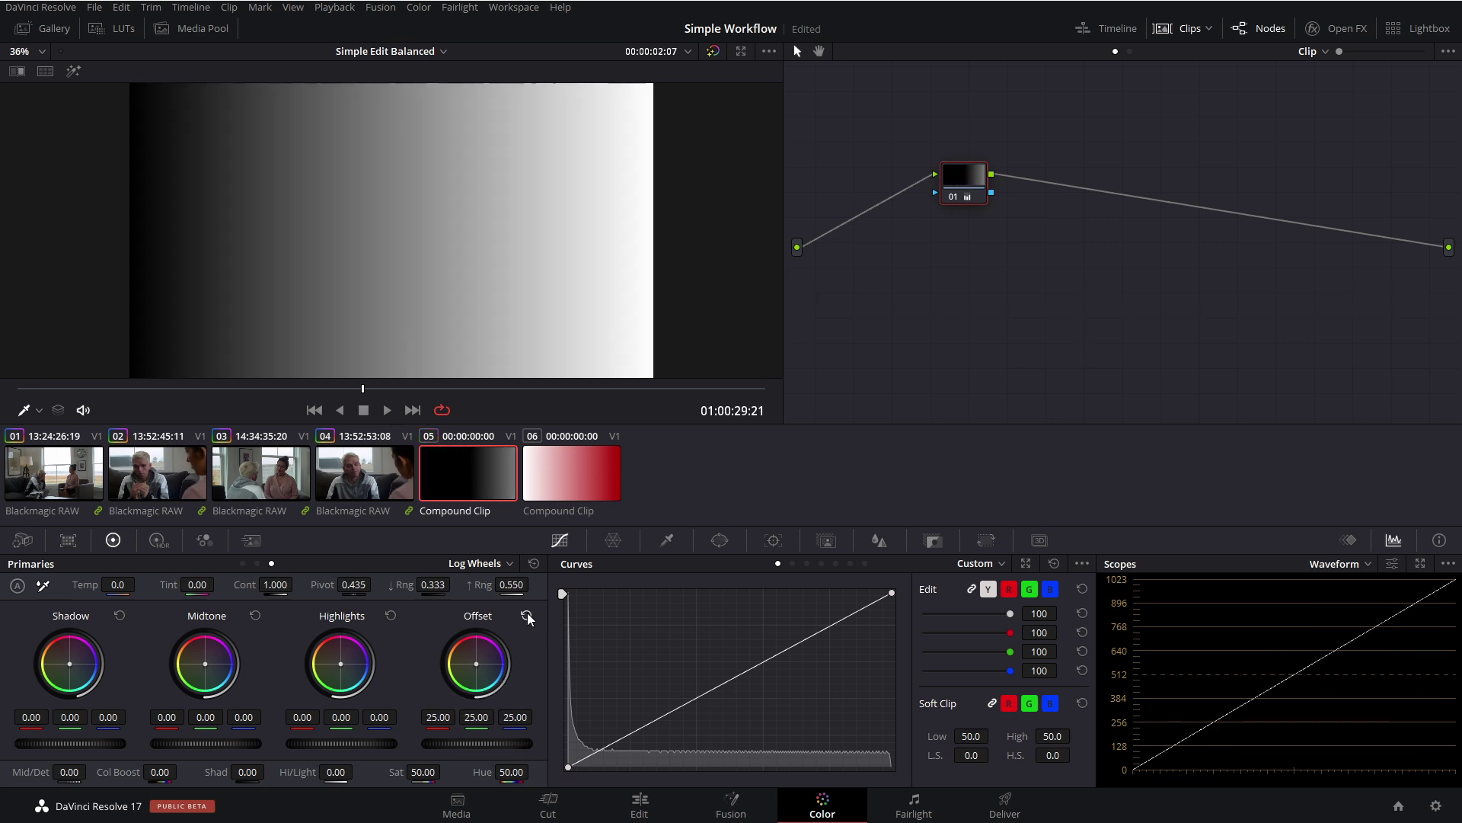
key("Up")
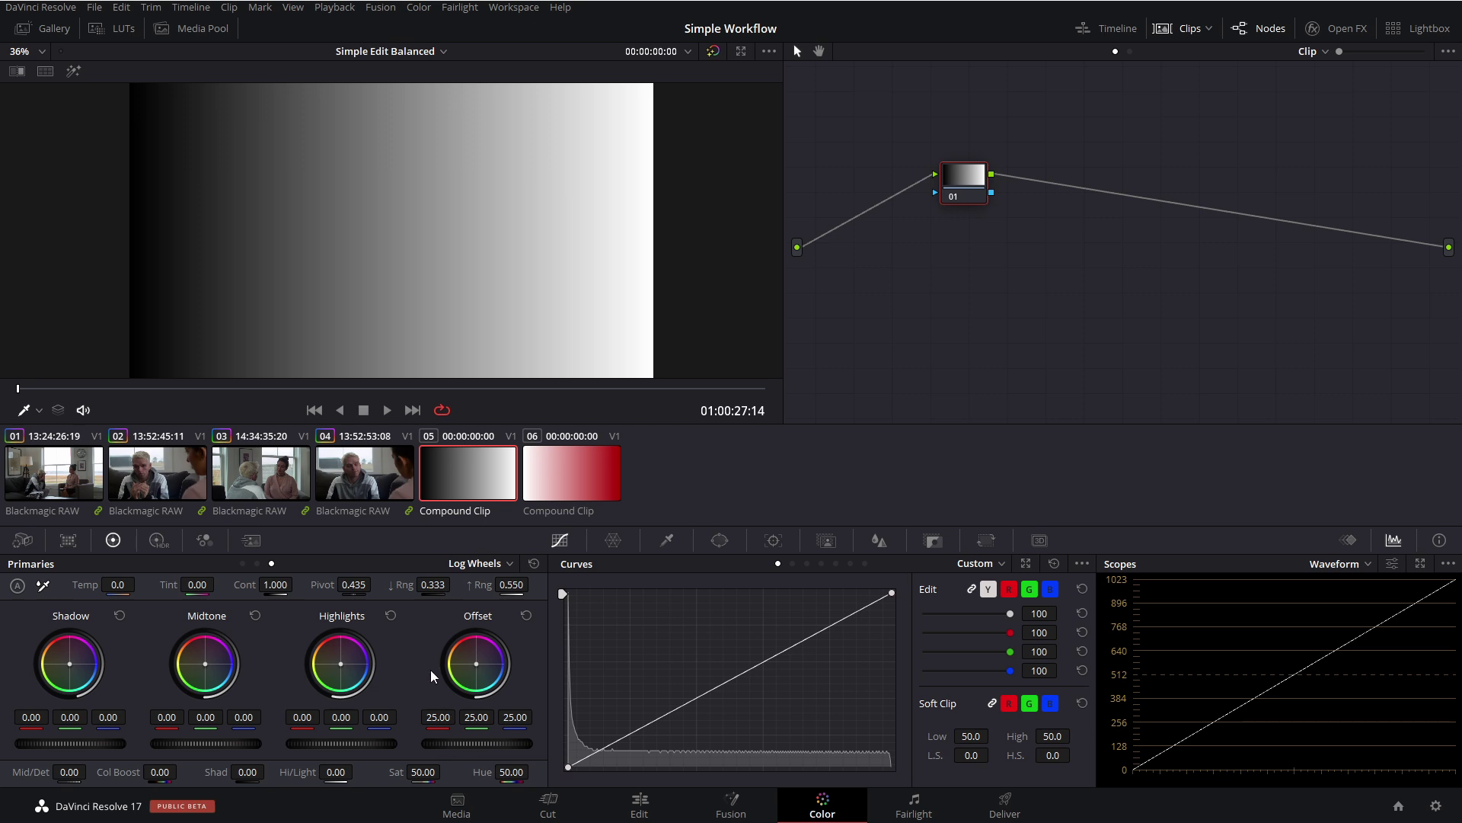
- On the red gradient clip, test the red offset at -39.32 with the waveform, test it again with the vectorscope, and reset the offset
left_click(571, 478)
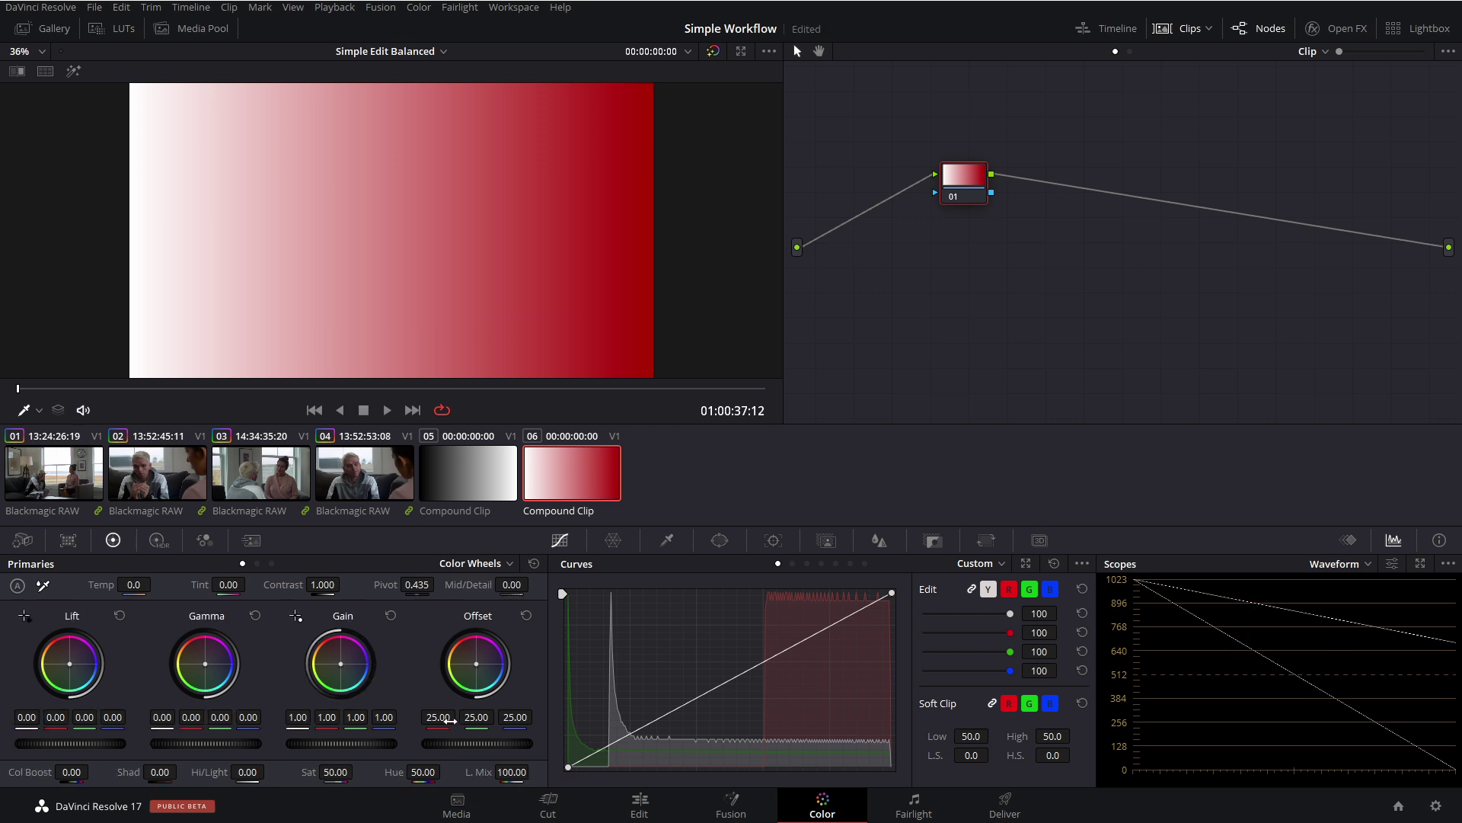
mouse_move(450, 720)
left_mouse_down()
mouse_move(304, 720)
mouse_move(498, 721)
mouse_move(427, 721)
mouse_move(466, 713)
left_mouse_up()
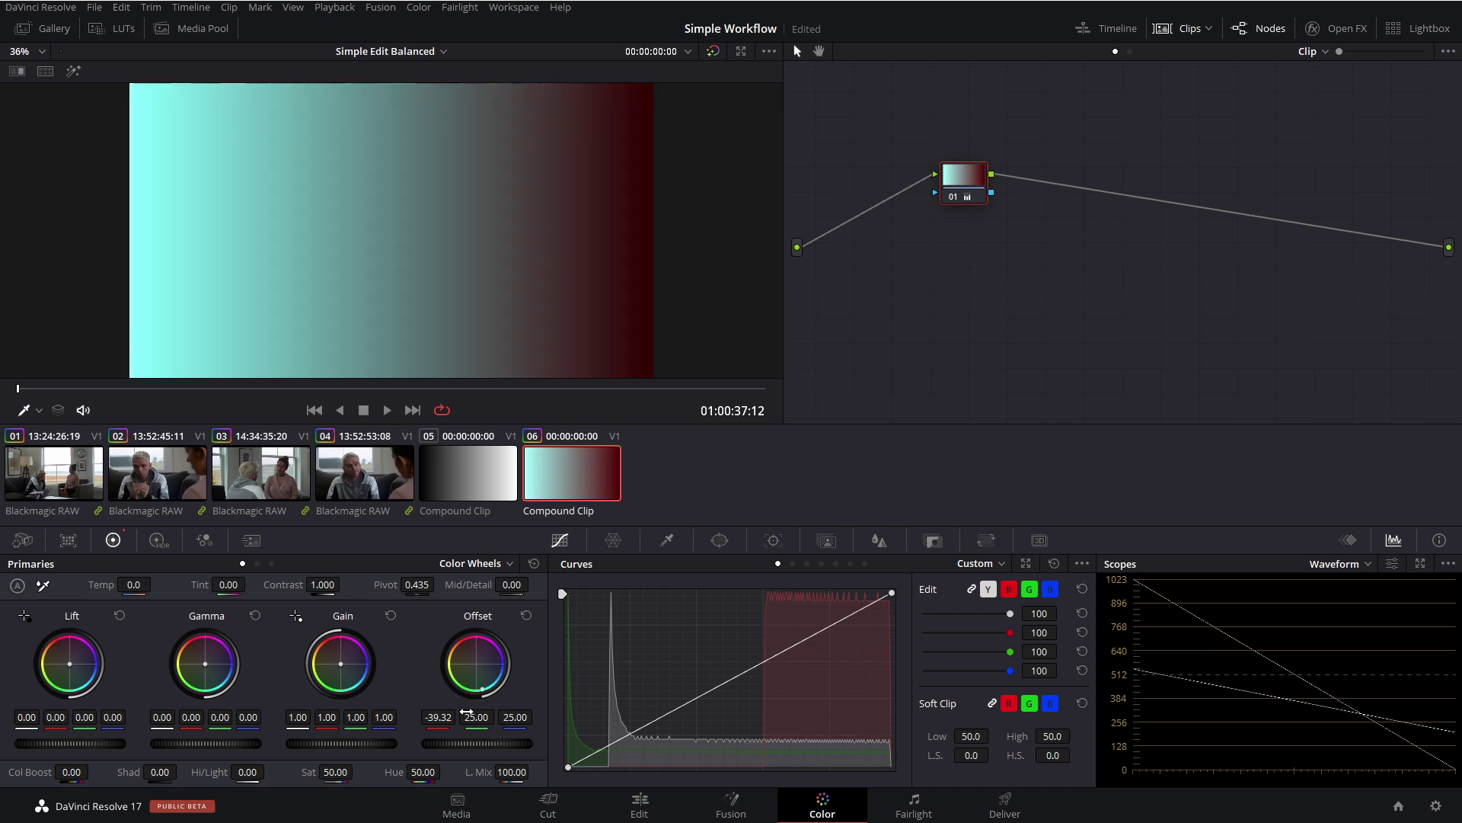
left_click(1355, 613)
key("ctrl+z")
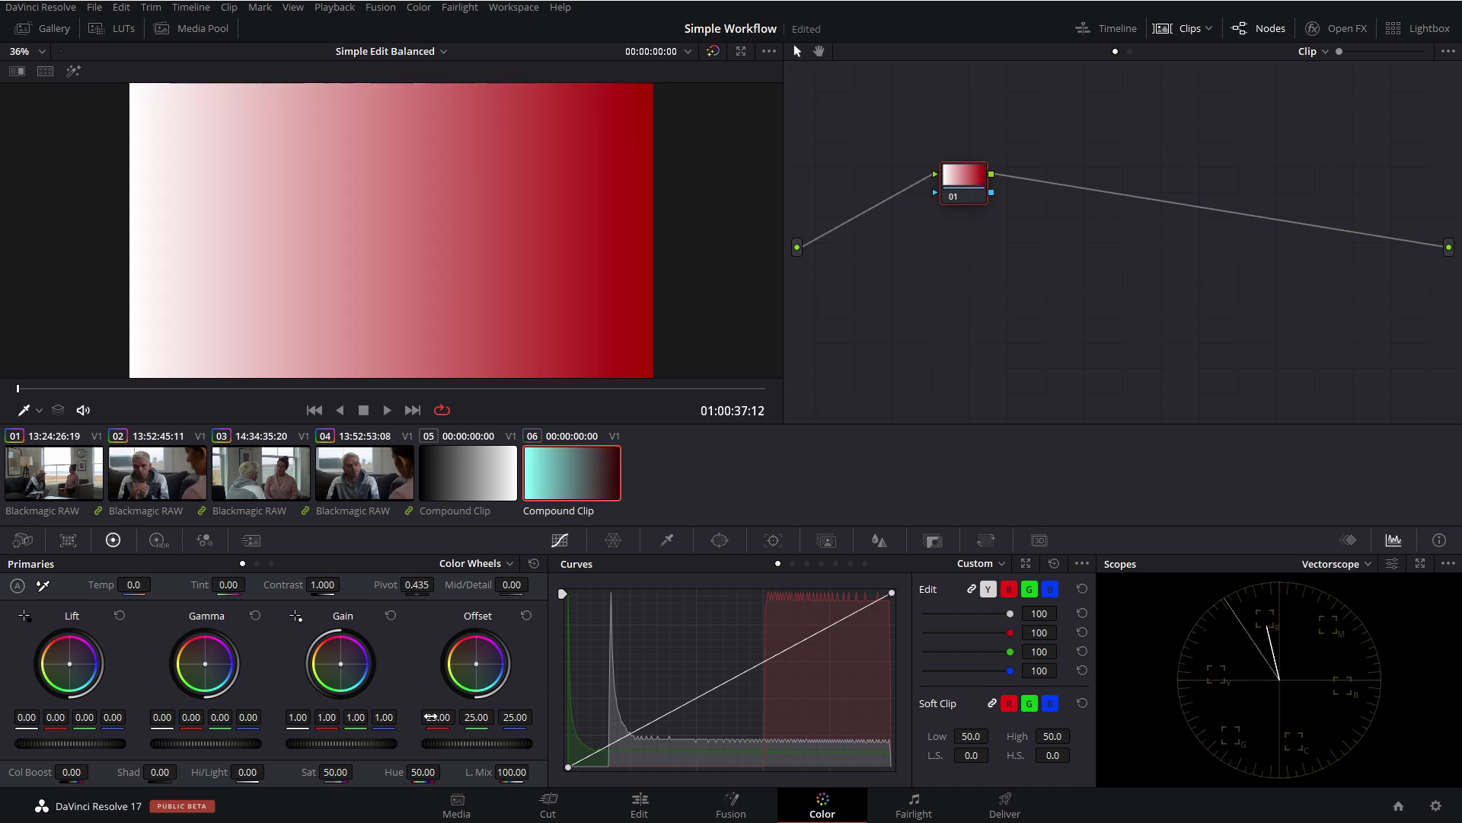
mouse_move(434, 717)
left_mouse_down()
mouse_move(488, 717)
mouse_move(385, 717)
mouse_move(409, 717)
left_mouse_up()
left_click(526, 616)
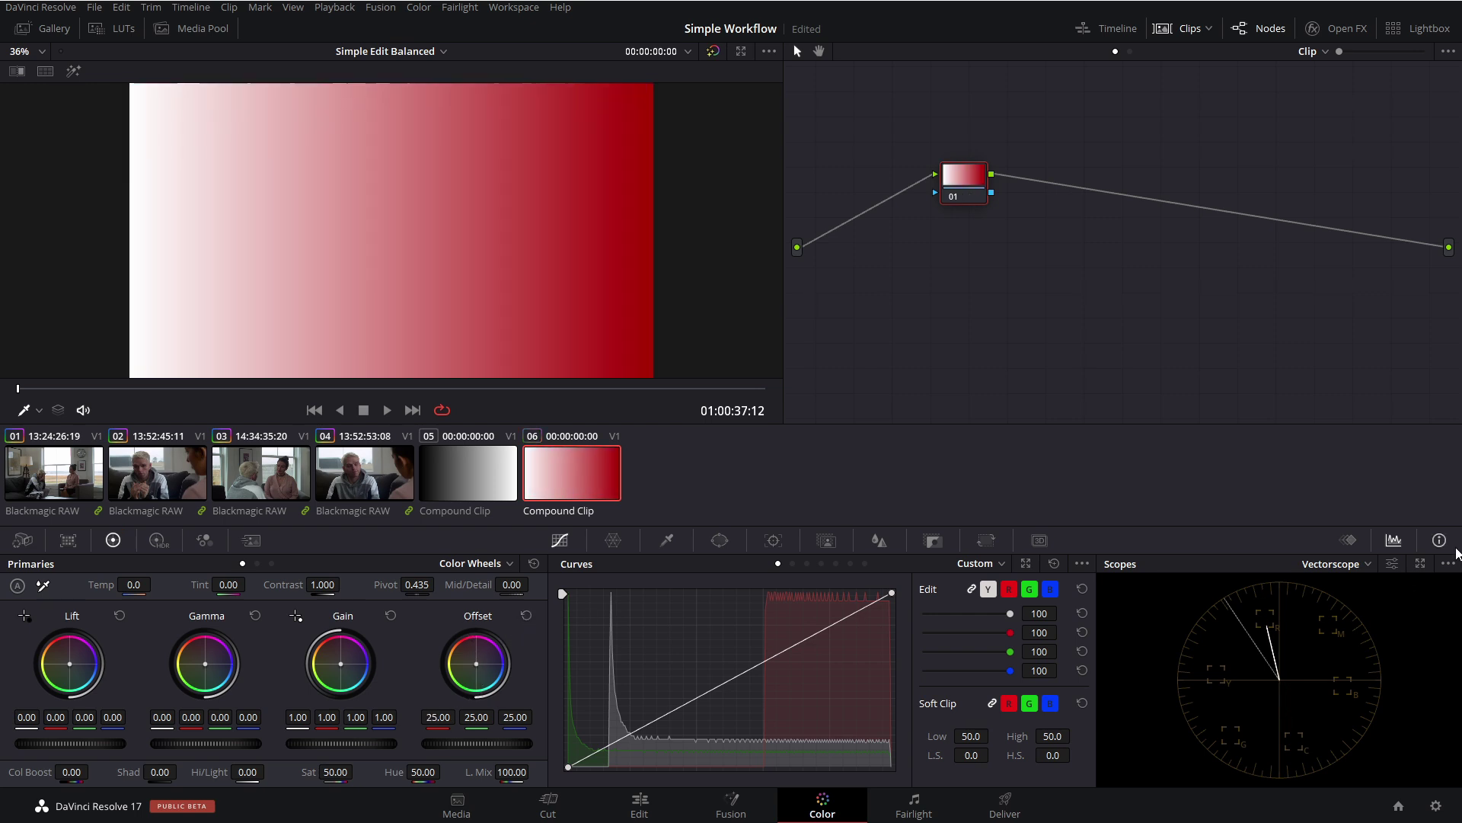
- Lower only the gradient's red gamma to -0.42 and compare the effect on the waveform and the vectorscope
left_click(1337, 563)
left_click(1340, 602)
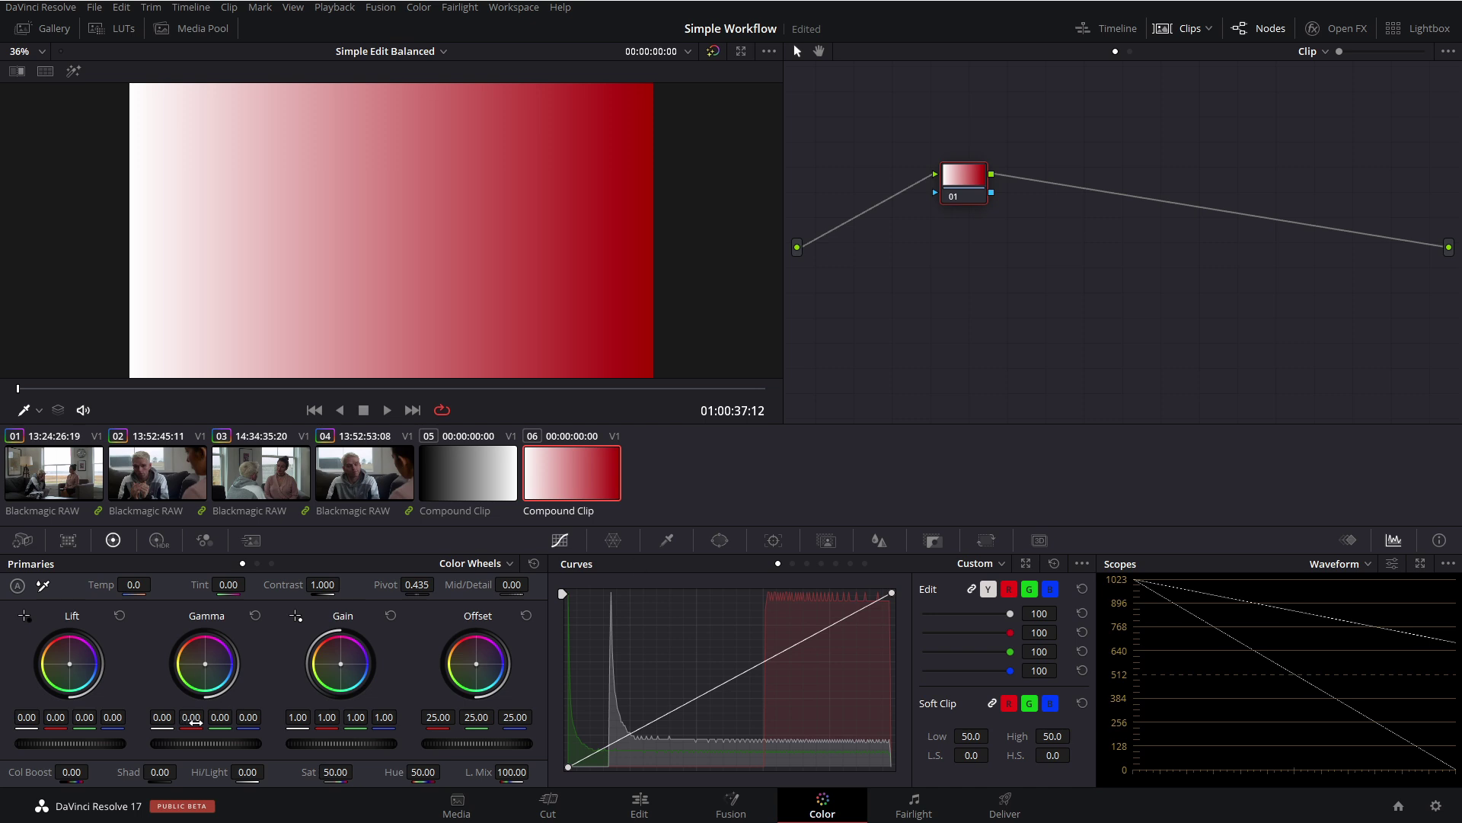
left_click_drag(195, 721, 145, 721)
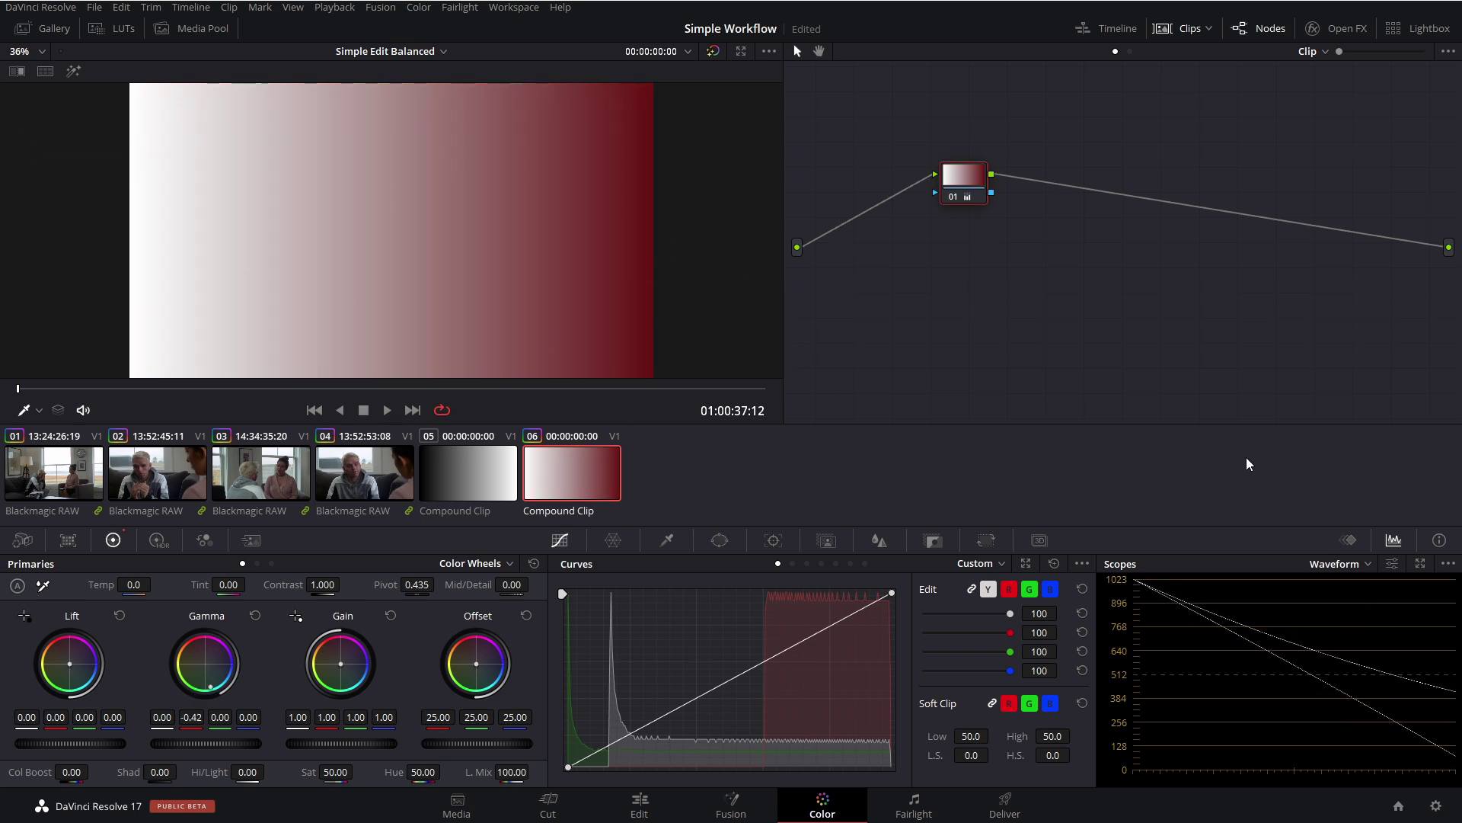
left_click(1351, 614)
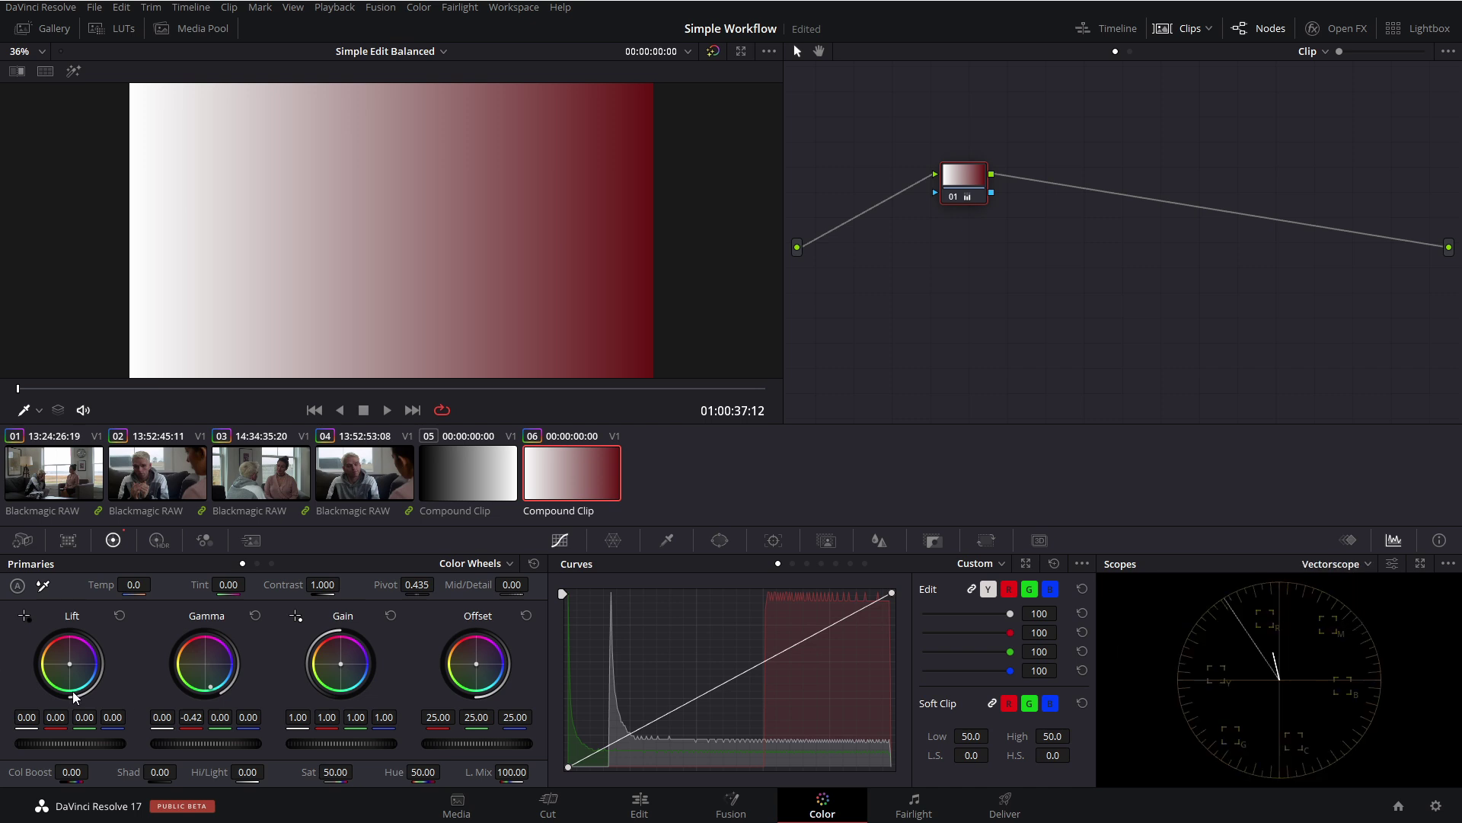
- Reset the gradient's gamma, lower its red gamma to -0.91, and save the project
left_click(254, 617)
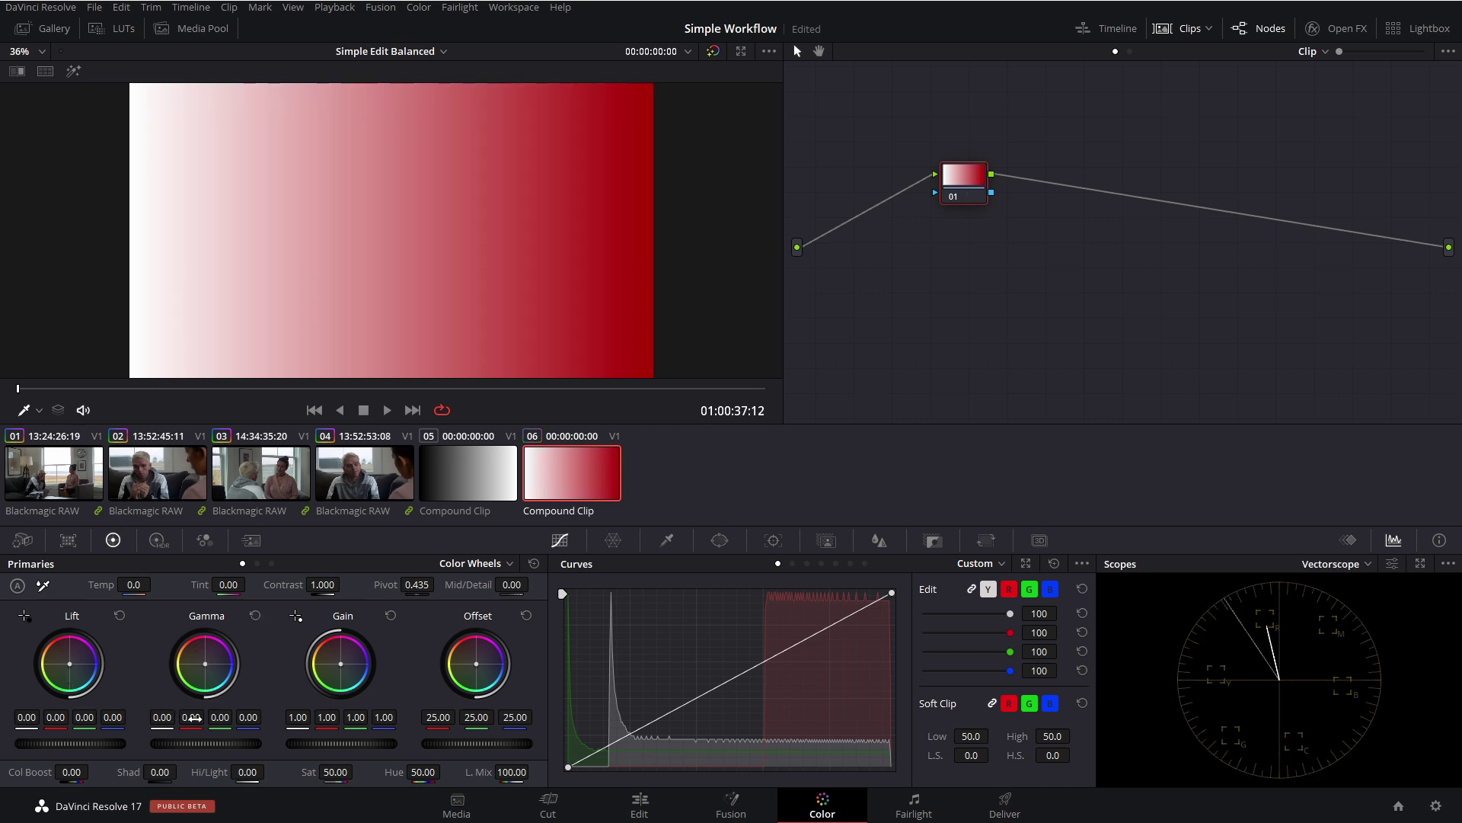
left_click_drag(193, 717, 156, 718)
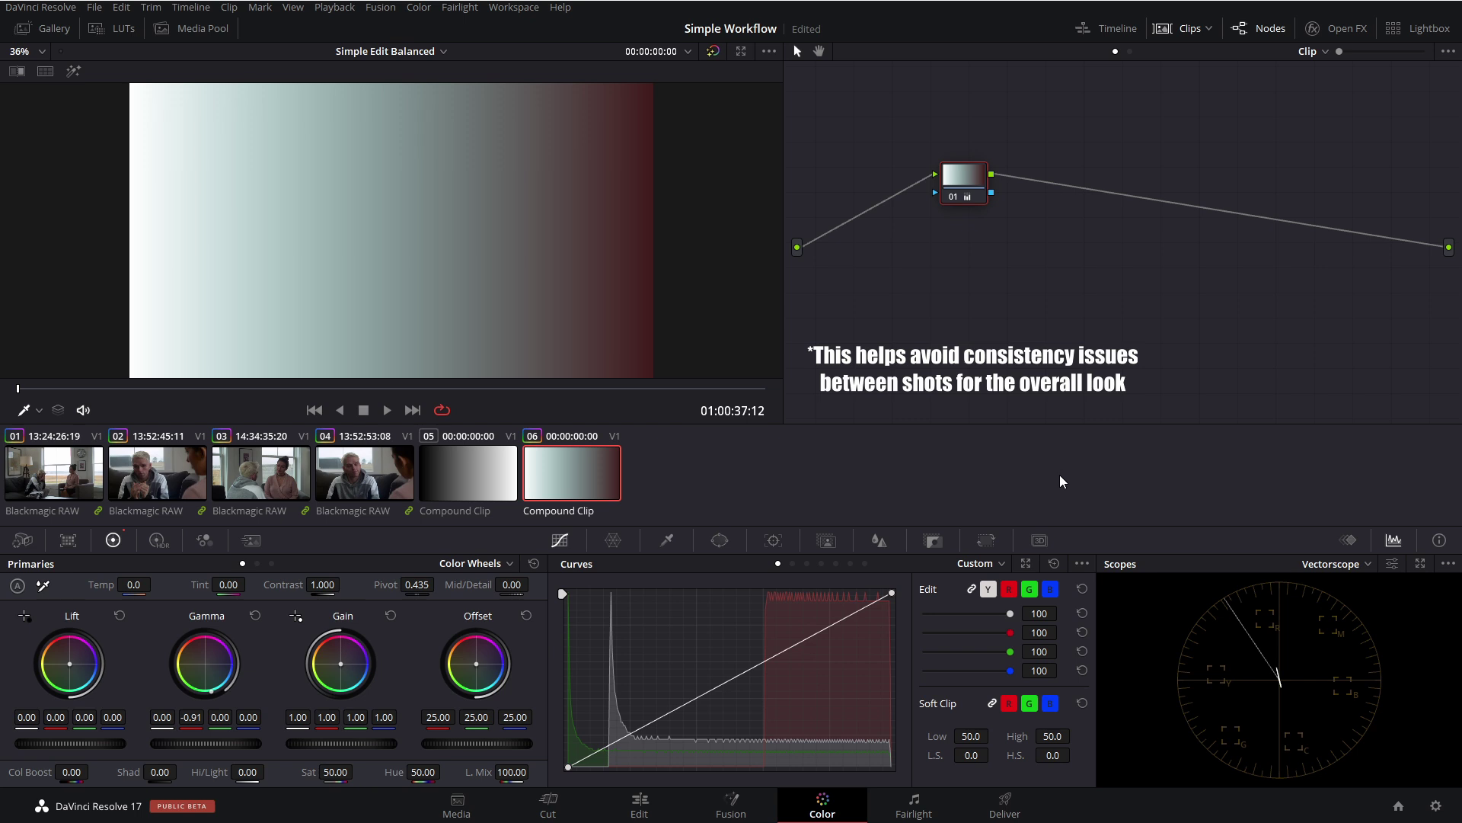
key("ctrl+s")
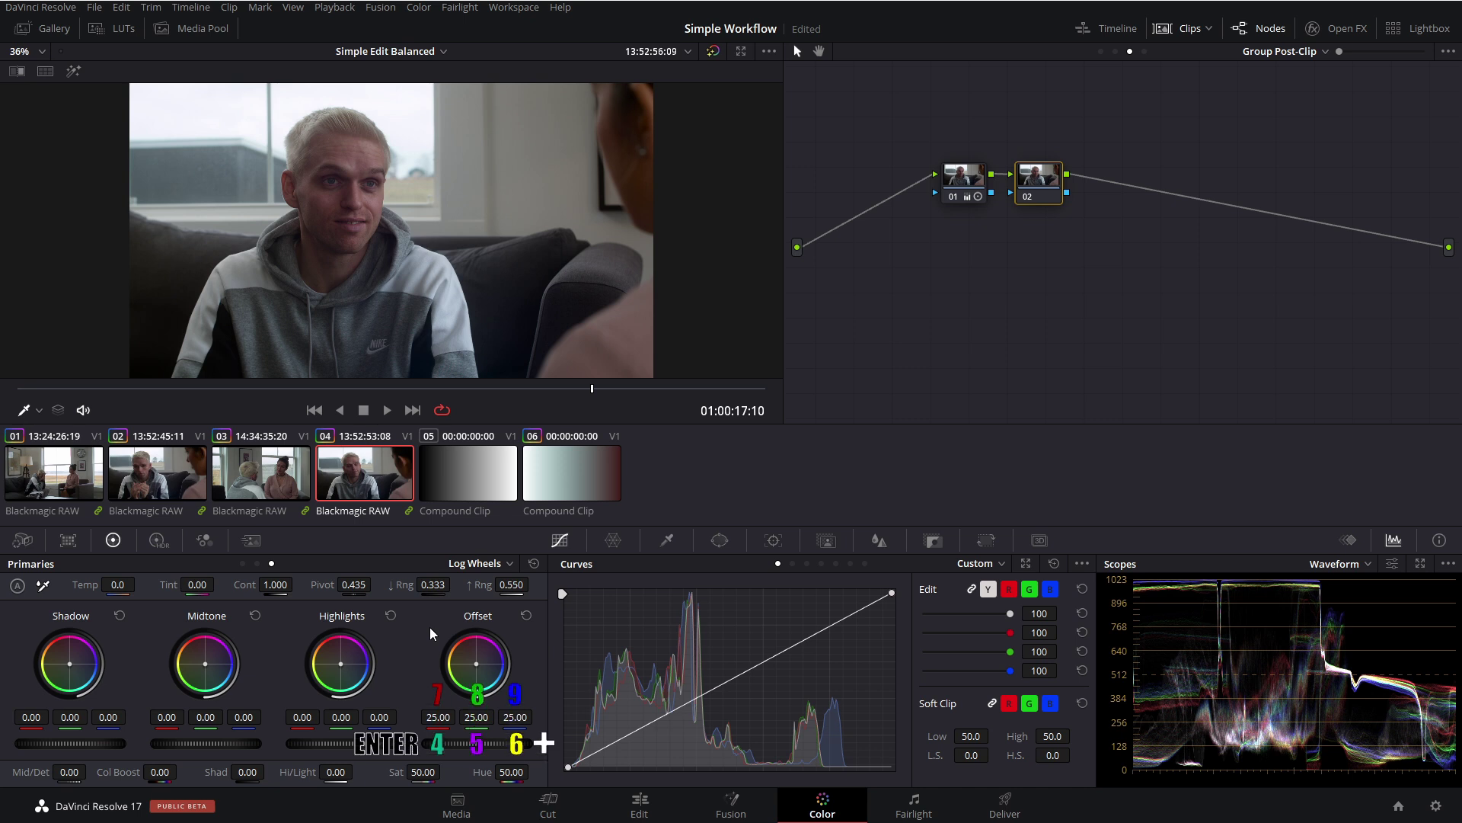
- On clip 04's second group post-clip node, cool the offset to 23.00 red, 25.00 green and 27.00 blue
key("KP_9")
key("KP_4")
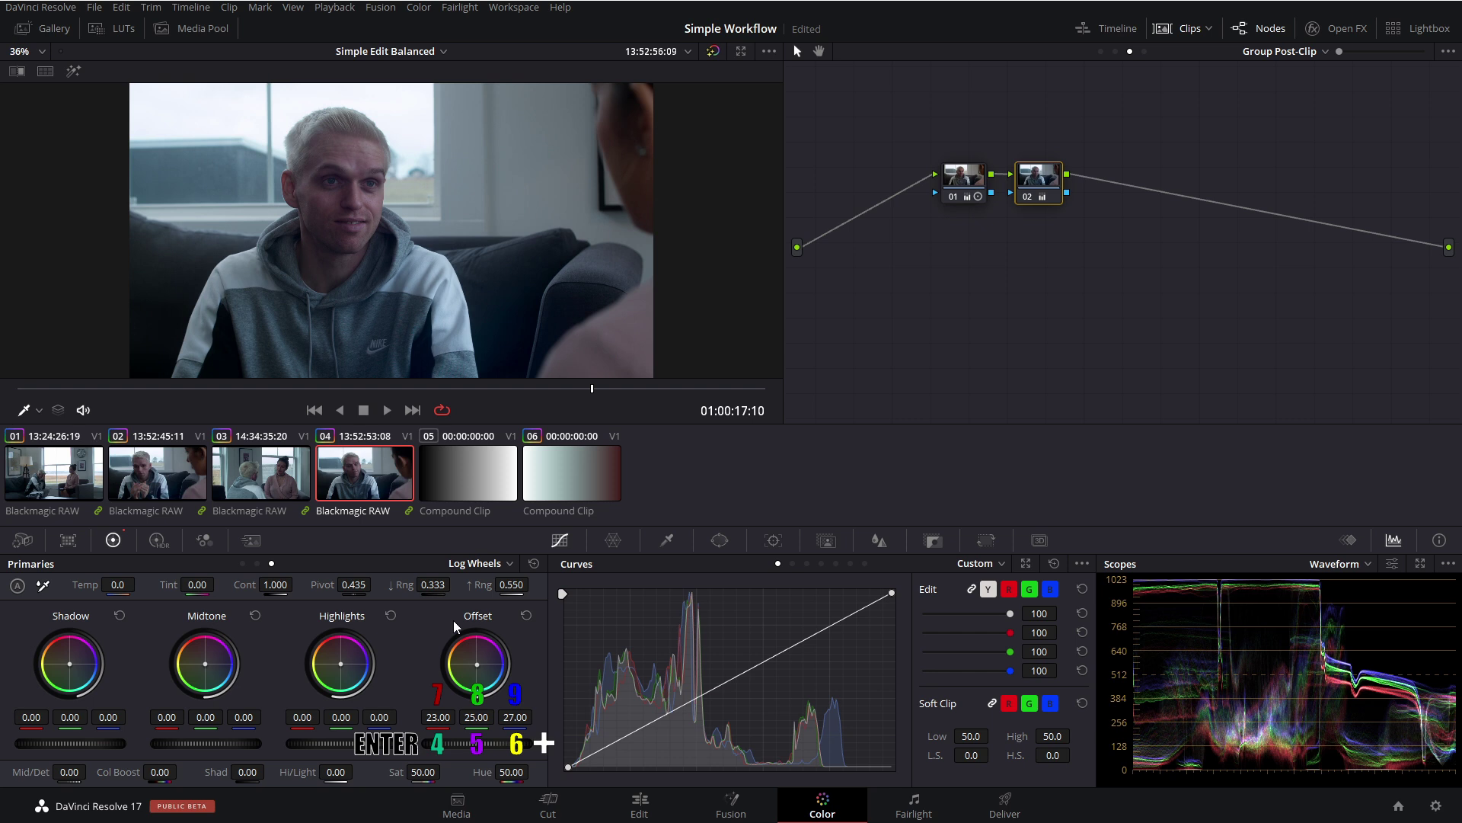
- Test the master offset down to 10, 12, 14 and up to 29, 31, 33, and return it to 23, 25, 27
key("KP_Enter")
key("KP_Enter")
key("KP_Enter")
key("KP_Enter")
key("KP_Enter")
key("KP_Enter")
key("KP_Enter")
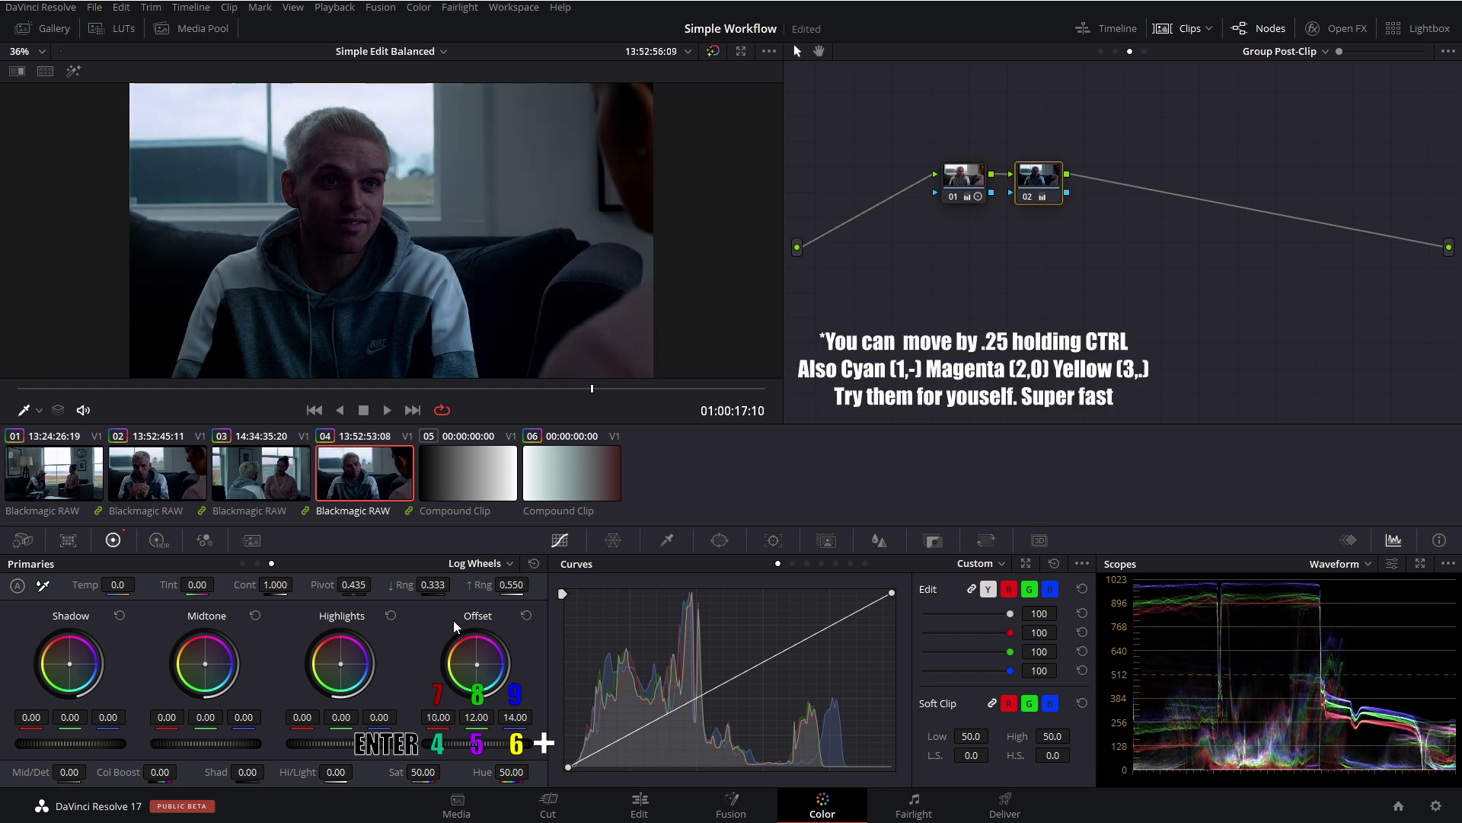
key("KP_Add")
key("KP_Add")
key("KP_Add")
key("KP_Add")
key("KP_Add")
key("KP_Add")
key("KP_Add")
key("KP_Add")
key("KP_Add")
key("KP_Add")
key("KP_Add")
key("KP_Add")
key("KP_Add")
key("KP_Add")
key("KP_Add")
key("KP_Add")
key("KP_Add")
key("KP_Add")
key("KP_Add")
key("KP_Add")
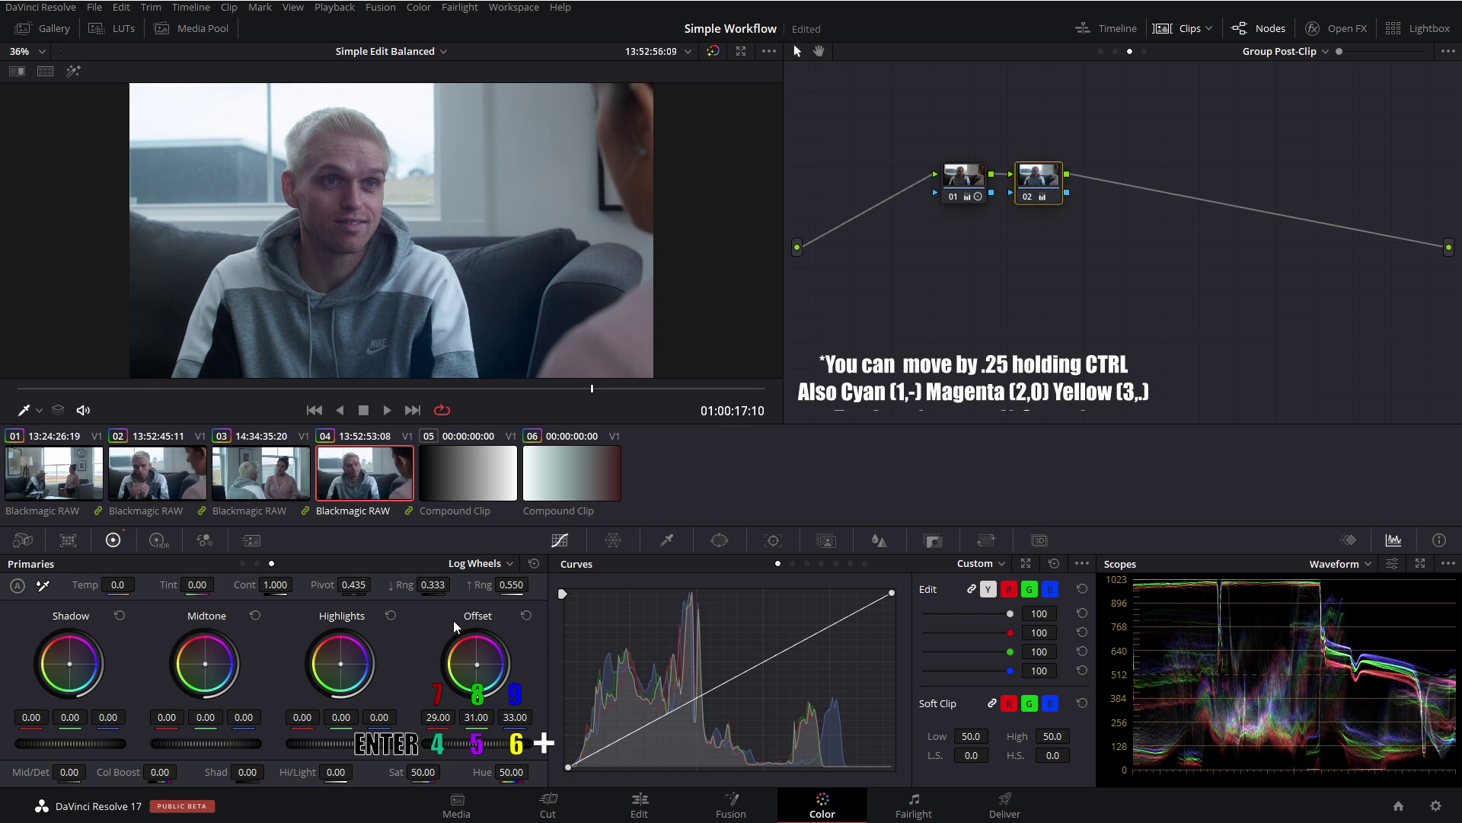
key("KP_Enter")
key("KP_Enter")
key("KP_Enter")
key("KP_Enter")
key("KP_Enter")
key("KP_Enter")
- Add a third serial node with its shadow wheel at 0.03, -0.01, -0.02, and review the look across the other dialogue clips
key("alt+s")
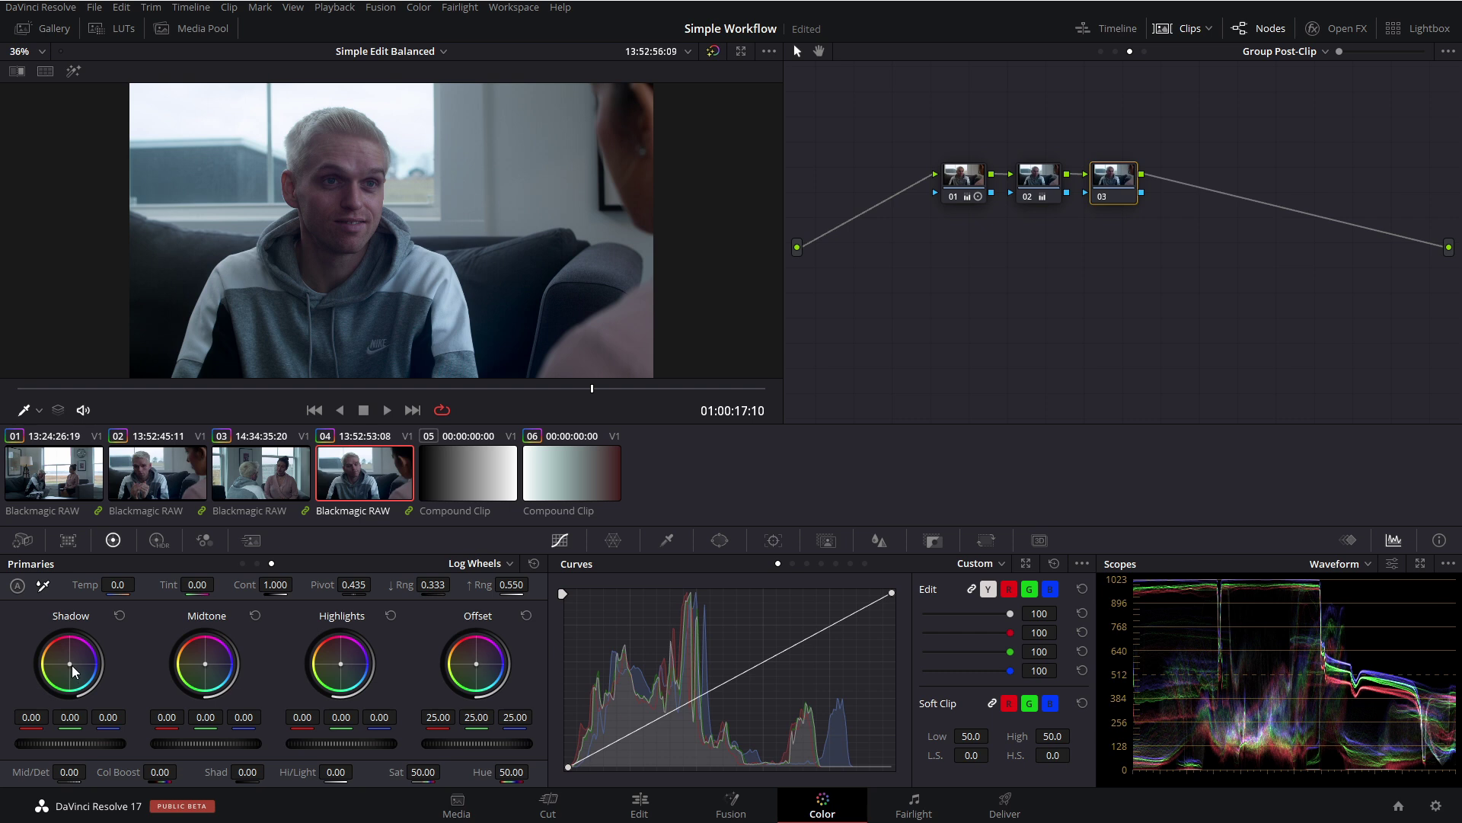
left_click_drag(70, 664, 99, 665)
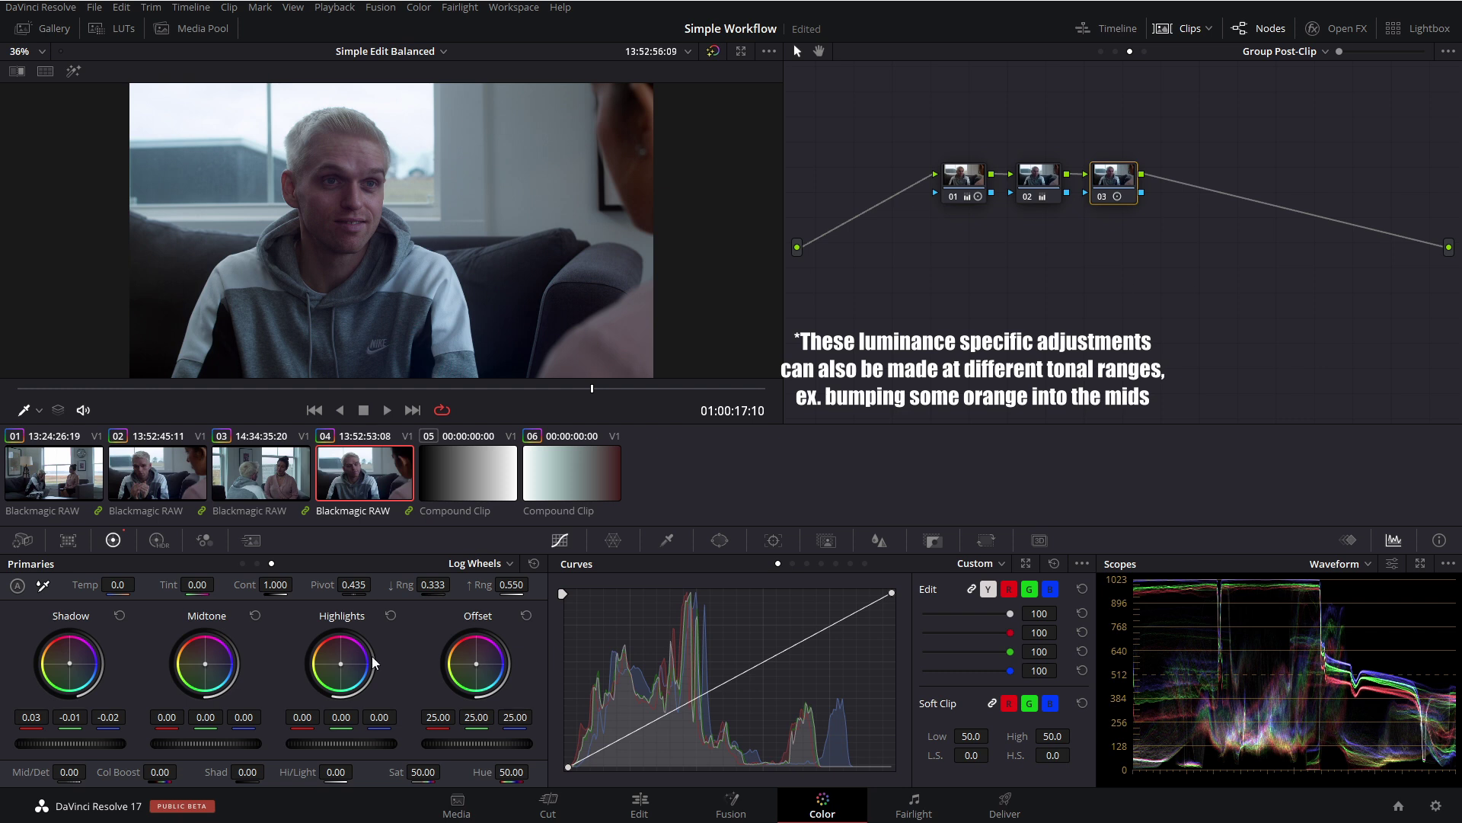
left_click(259, 472)
left_click(121, 469)
left_click(40, 475)
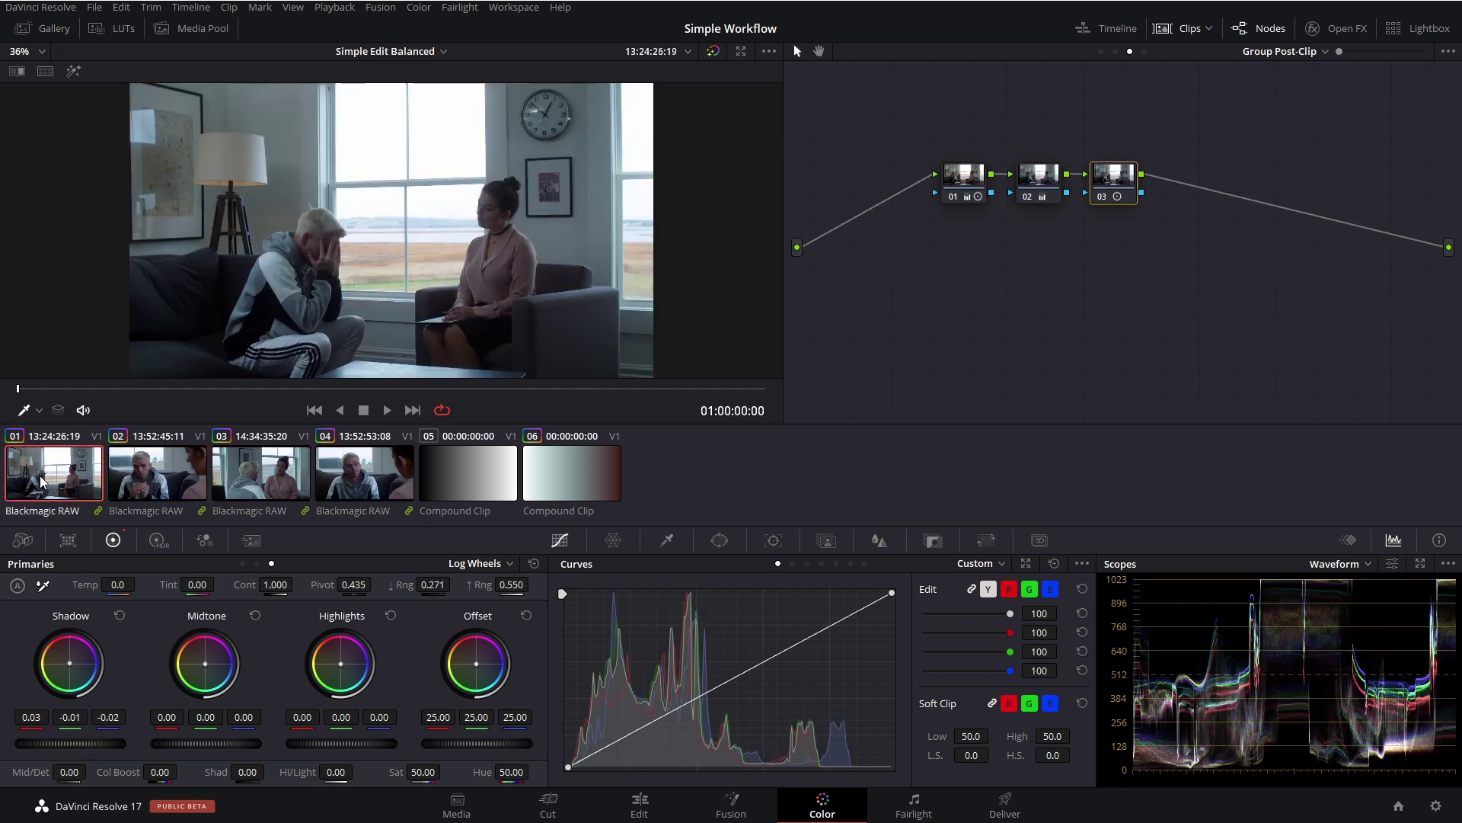
left_click_drag(157, 389, 332, 370)
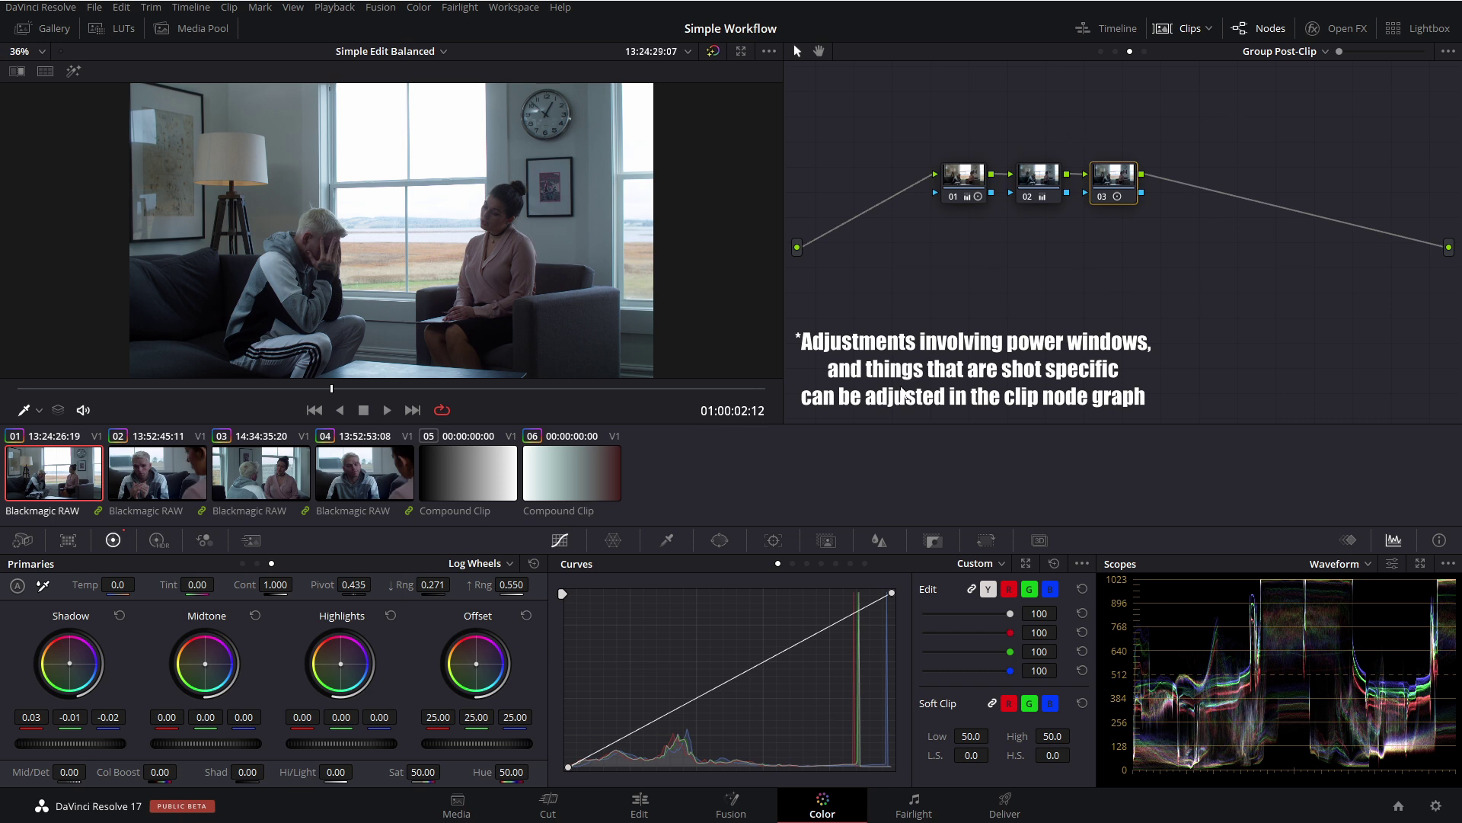
left_click_drag(337, 389, 492, 382)
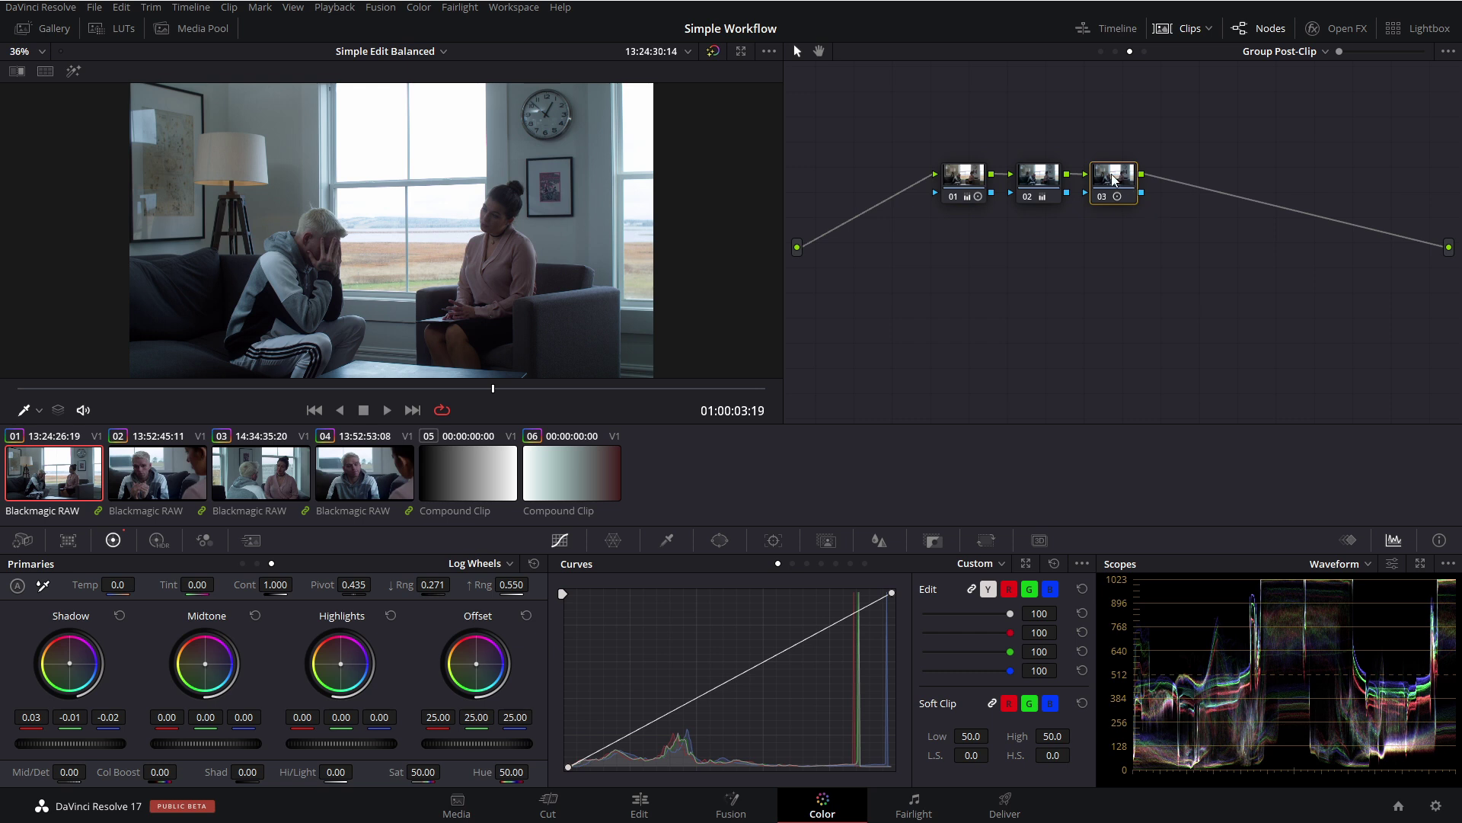
- Delete the third post-clip node and warm the second node's offset to 27.00 red, 25.00 green and 23.00 blue
key("Delete")
left_click(1030, 189)
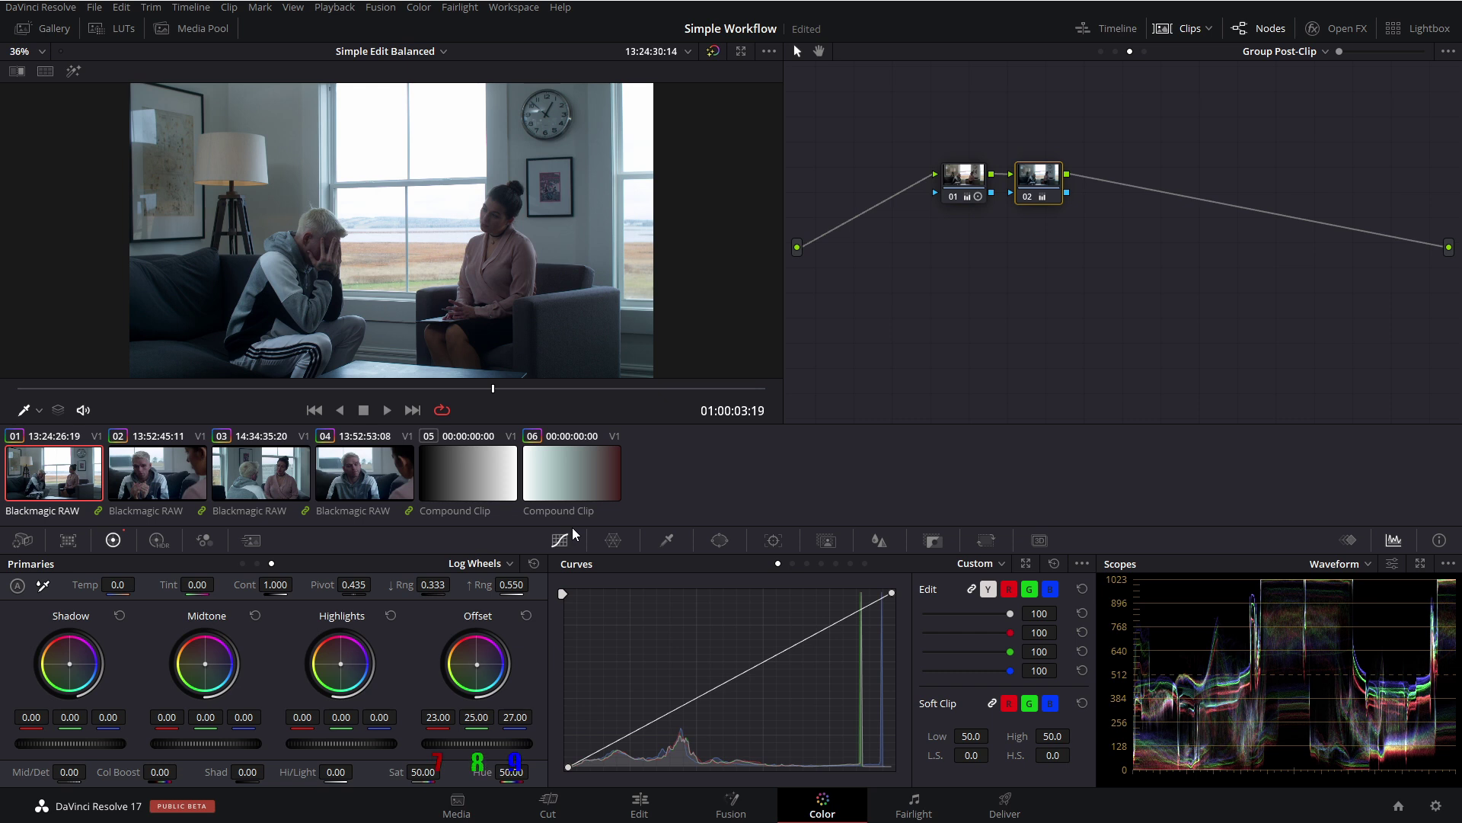
key("KP_7")
key("KP_6")
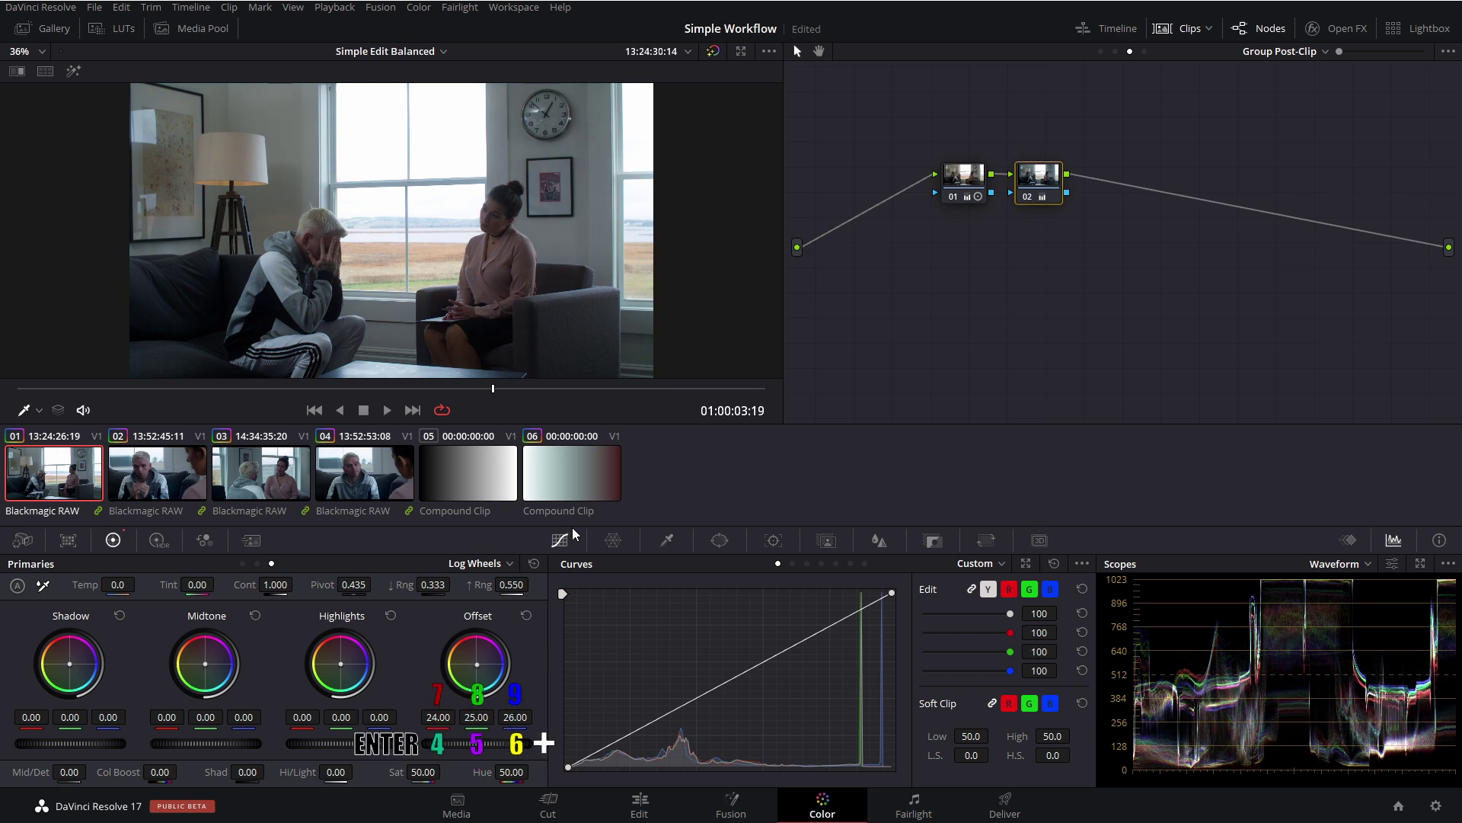
key("KP_7")
key("KP_6")
key("KP_7")
key("KP_6")
key("KP_7")
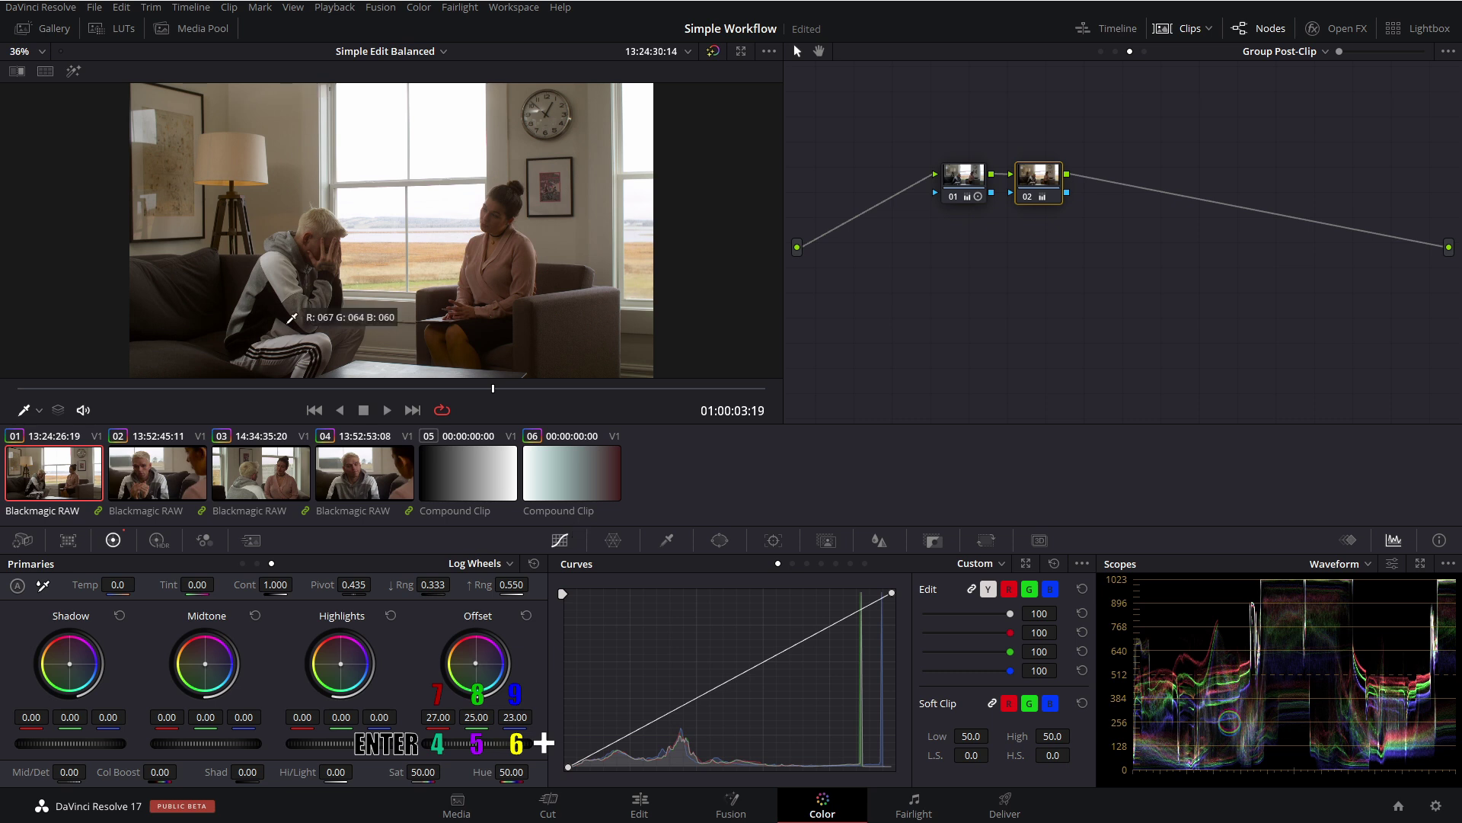
- Soften the second node with a strongly negative Mid/Detail value and check it at other frames of the wide shot
left_click_drag(483, 390, 313, 382)
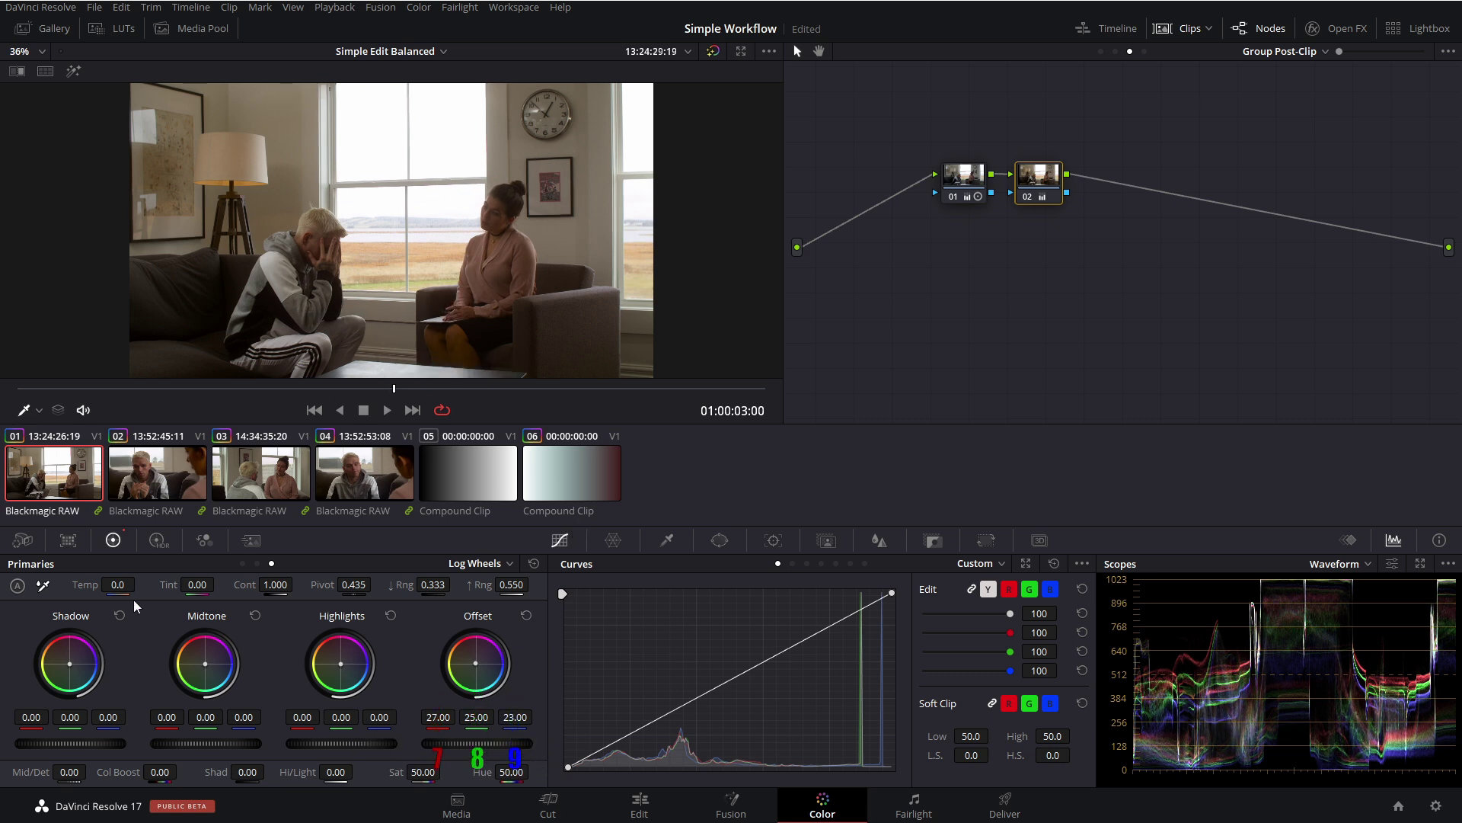
left_click(242, 563)
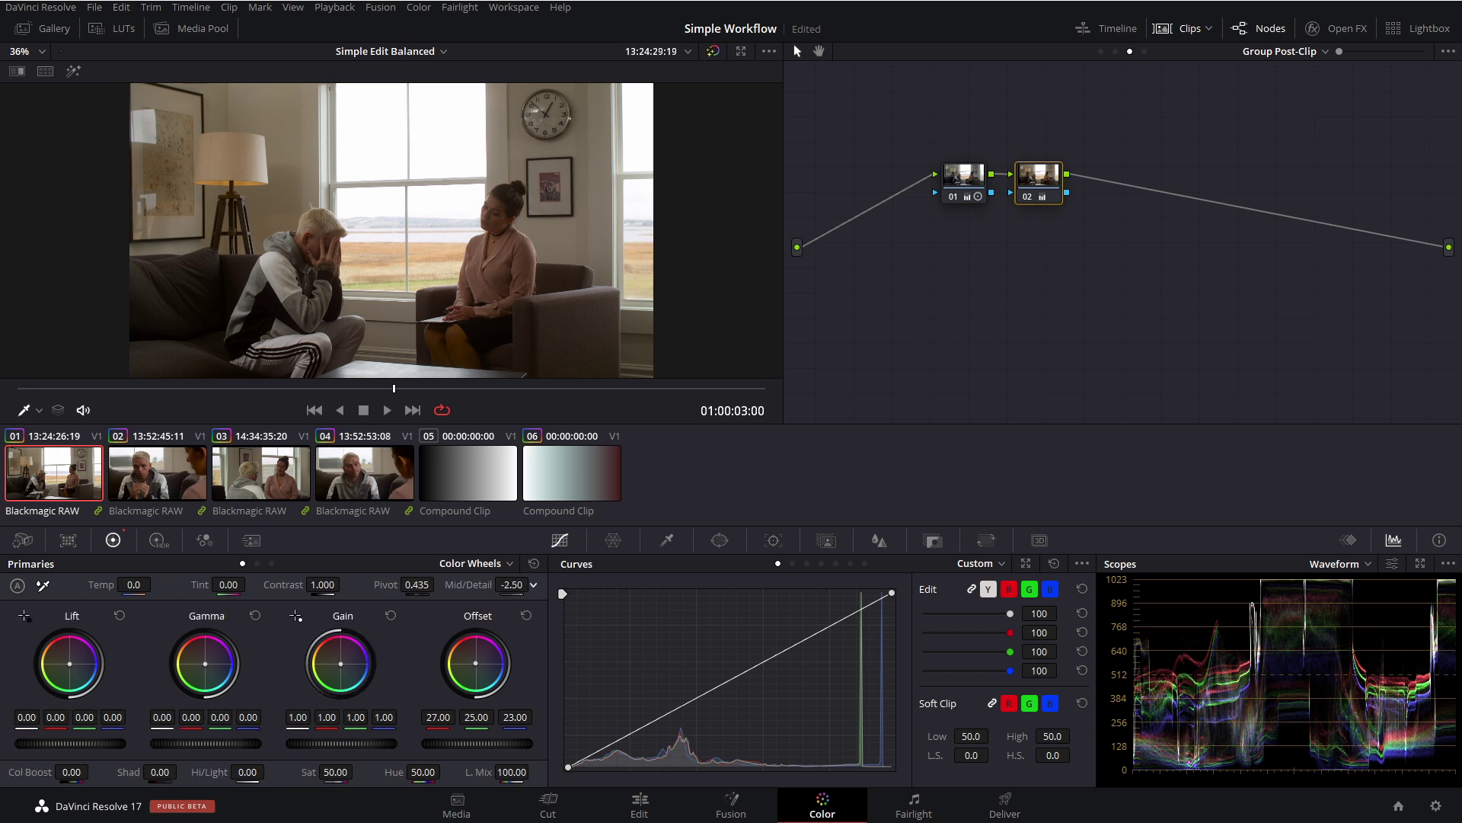
left_click_drag(511, 585, 425, 585)
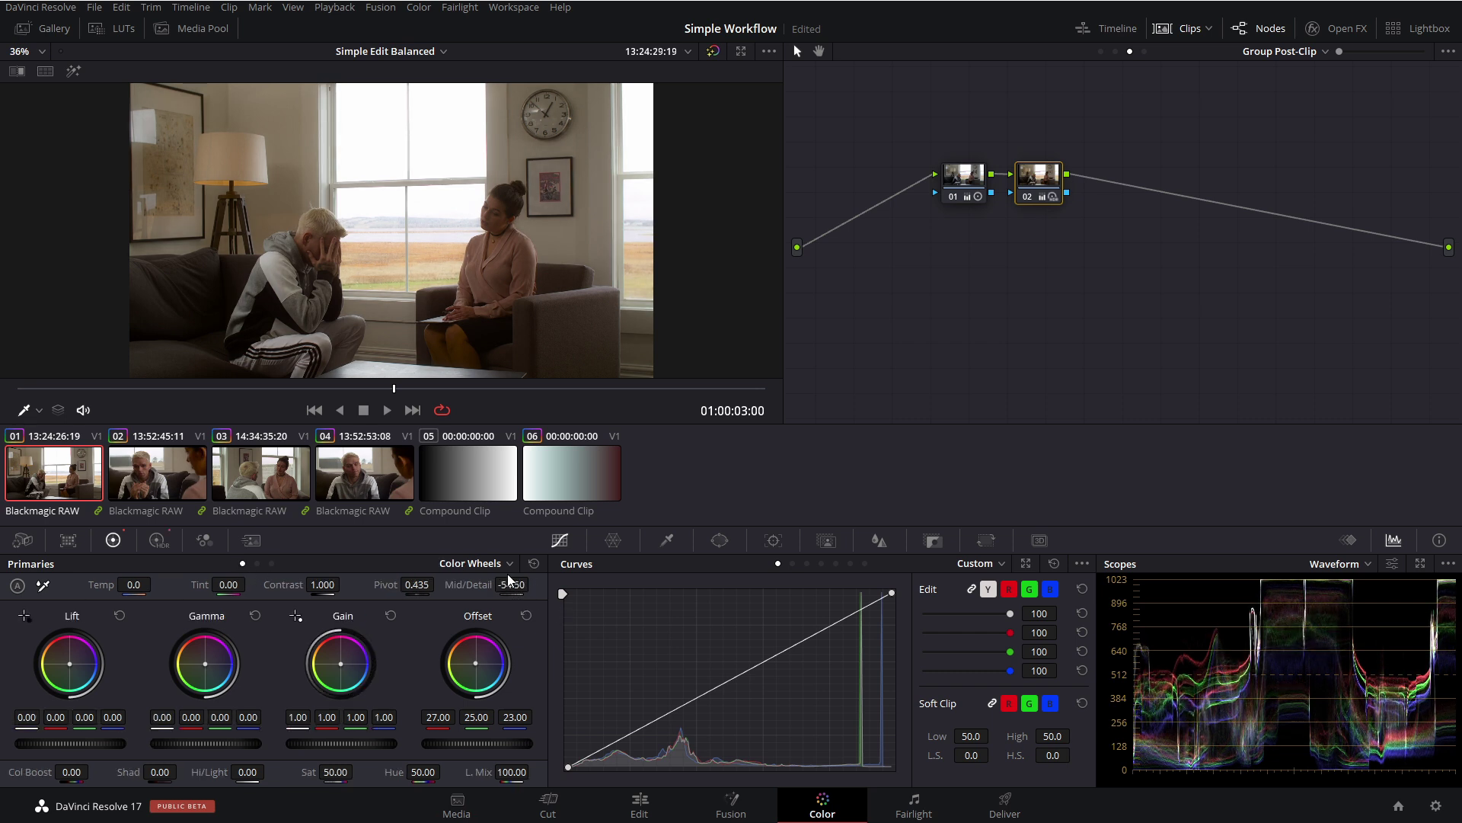
left_click_drag(398, 390, 437, 392)
- Add a third serial node and cool its log shadow wheel to -0.02 red, 0.00 green and 0.04 blue
key("alt+s")
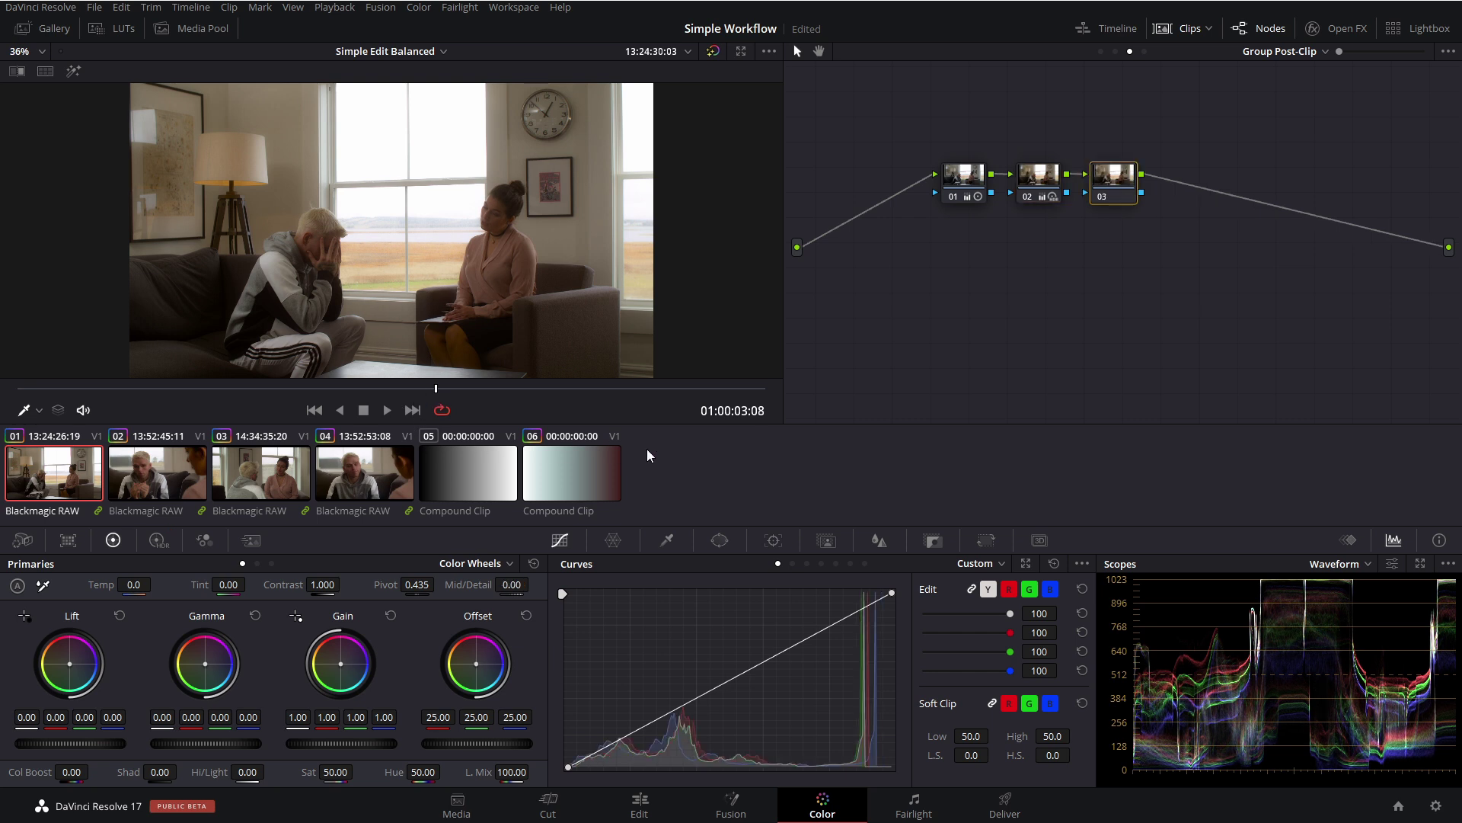
left_click(272, 563)
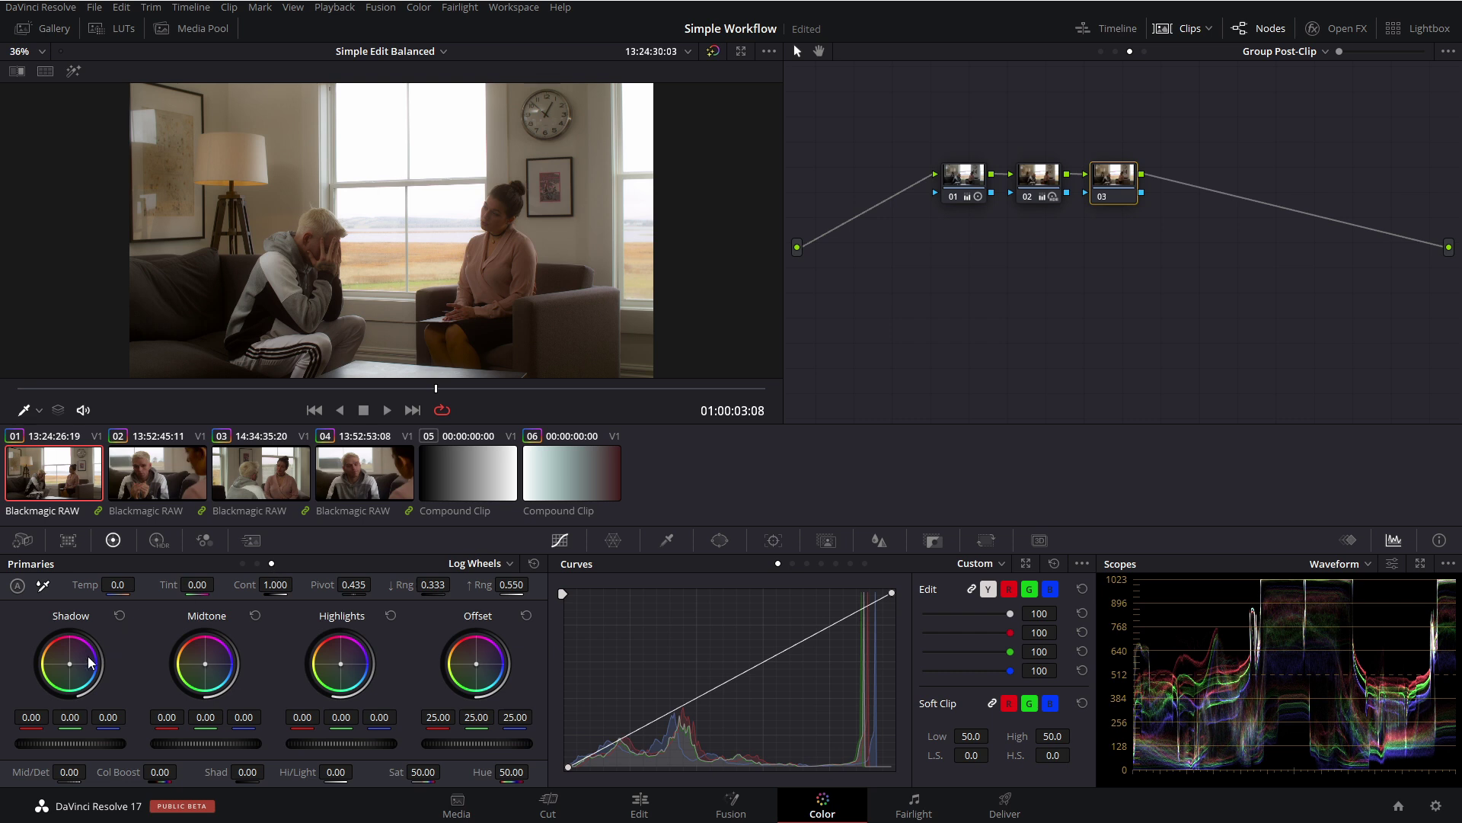
left_click_drag(70, 663, 79, 665)
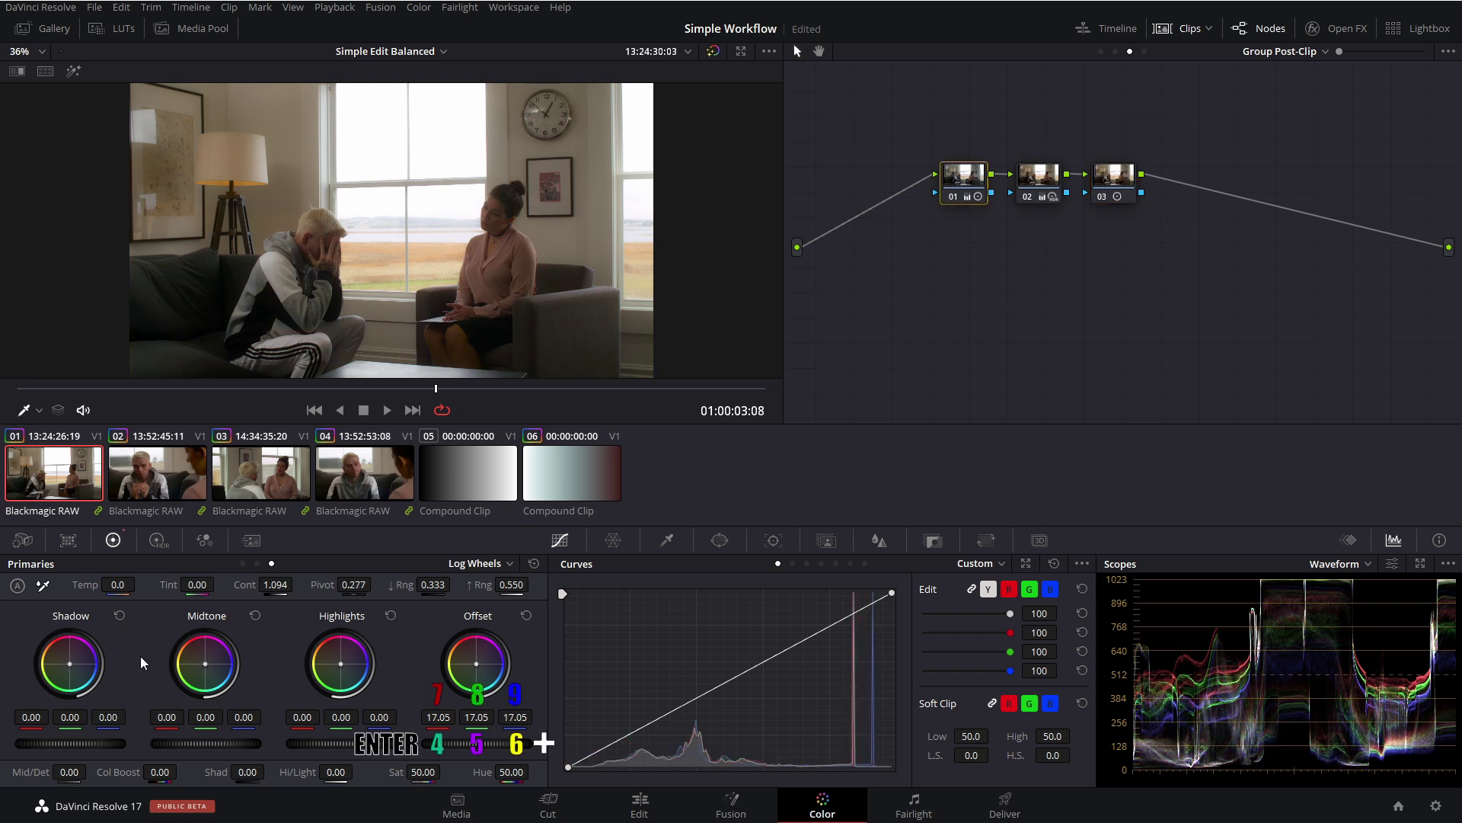
- Raise the first post-clip node's offset to 24.05 on all channels and check the brighter look in the wide shot
key("KP_Add")
key("KP_Add")
key("KP_Add")
key("KP_Add")
key("KP_Add")
key("KP_Add")
key("KP_Add")
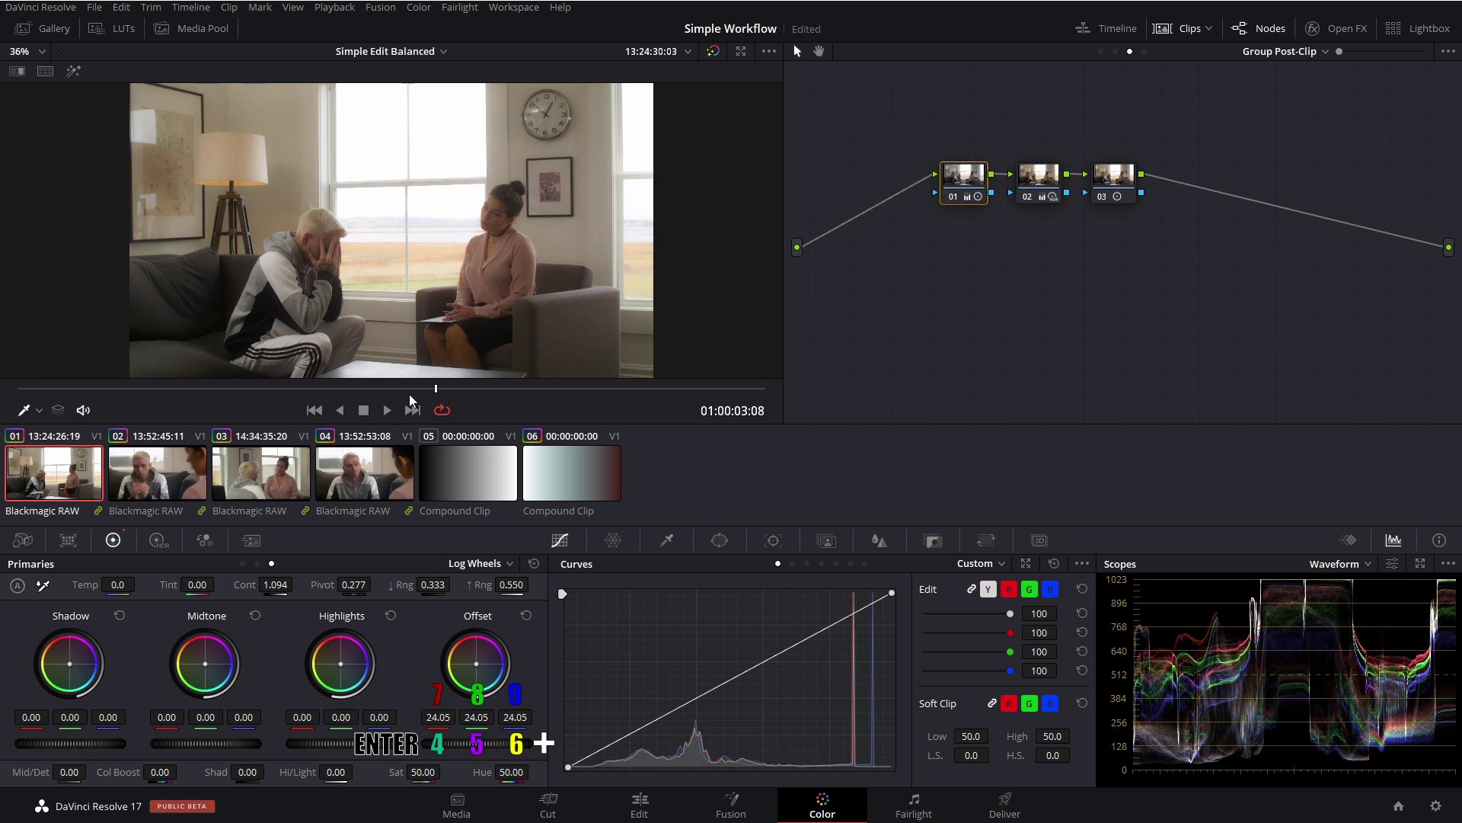
mouse_move(437, 381)
left_mouse_down()
mouse_move(195, 382)
mouse_move(430, 382)
left_mouse_up()
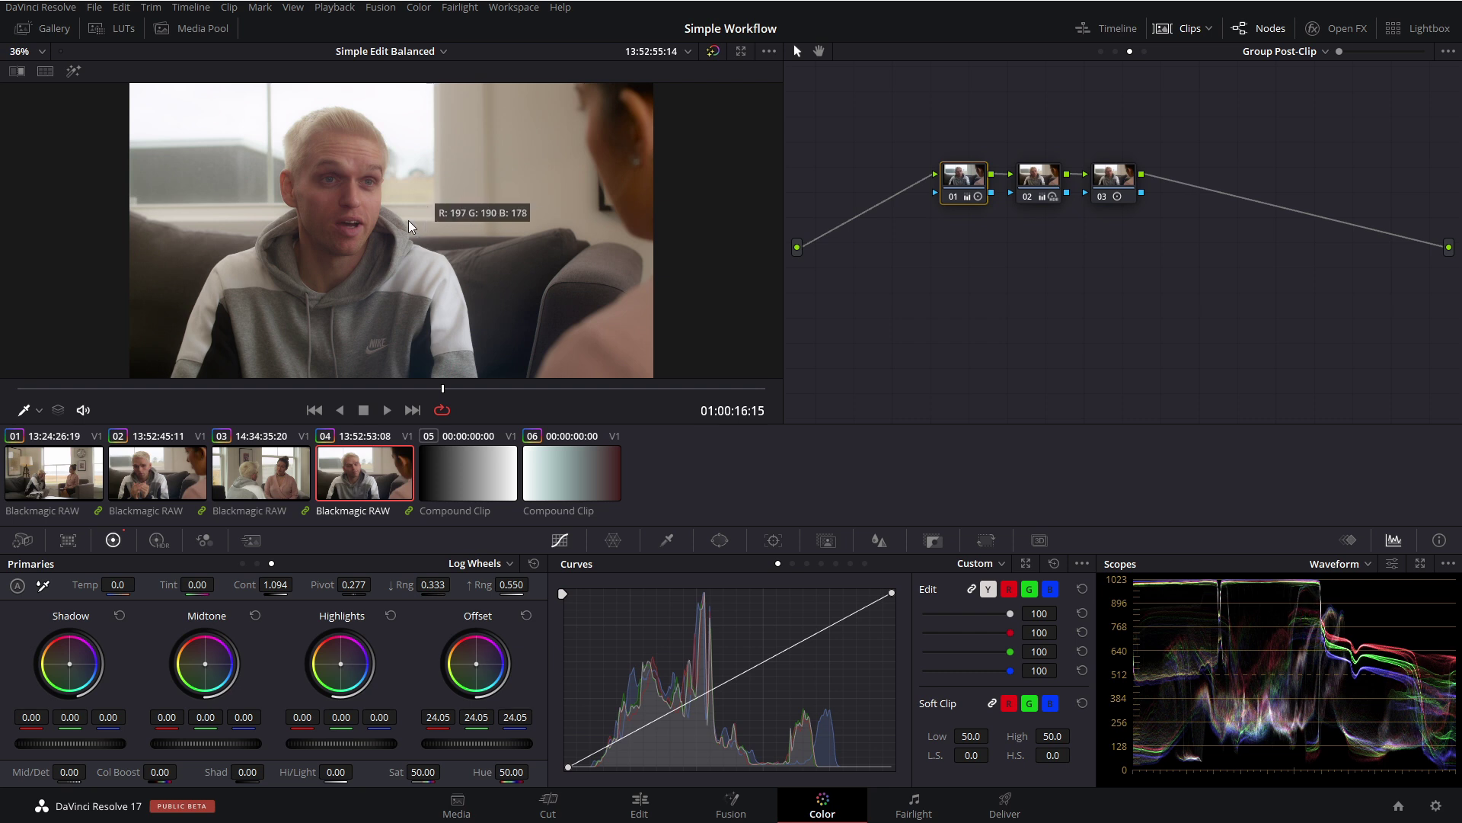
- Apply the 1.1.1.POST still's grade from the gallery to the group post-clip nodes and review it on clips 03 and 01
left_click(46, 27)
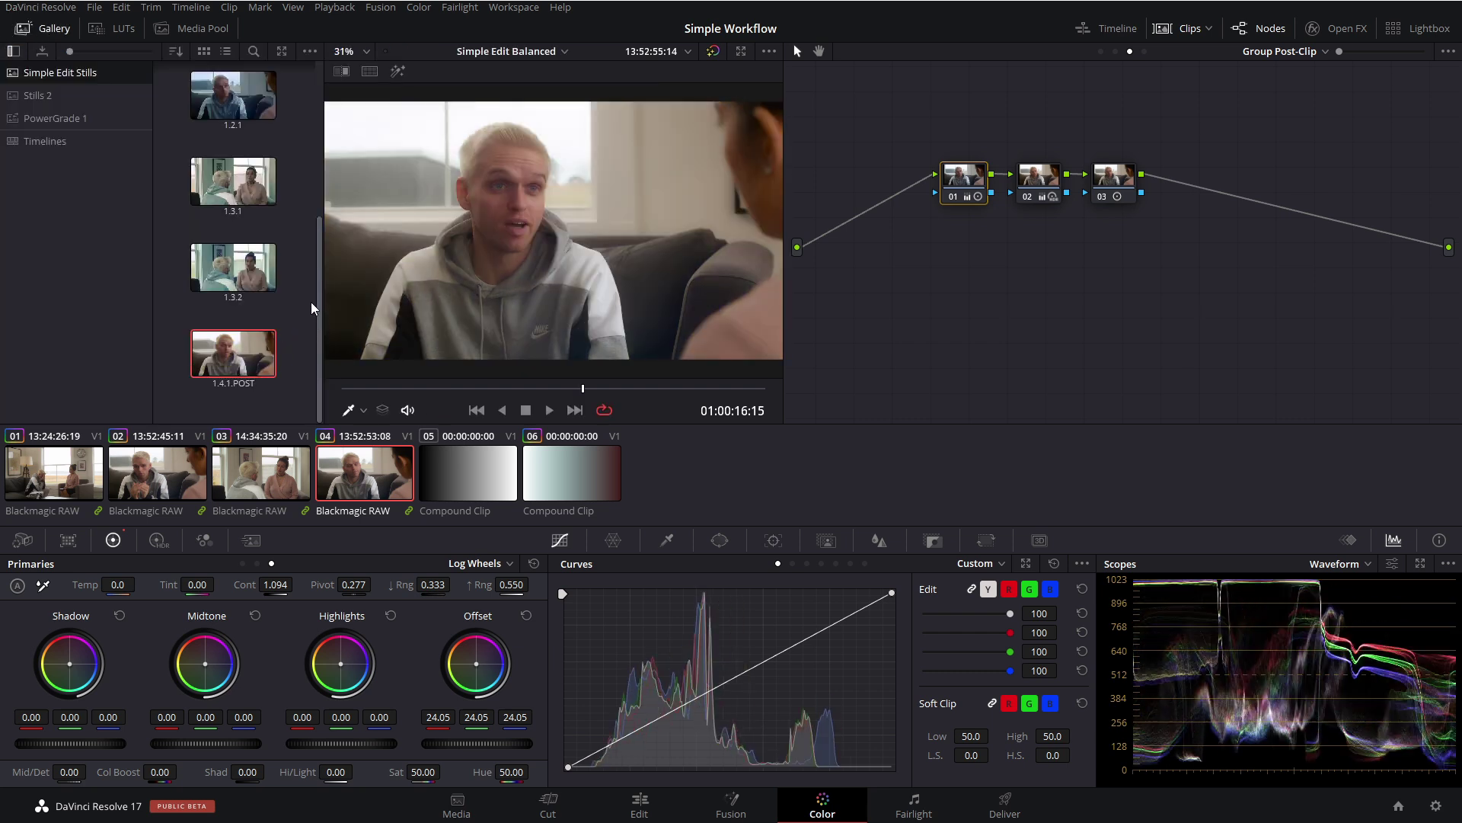
scroll(245, 122, "up", 3)
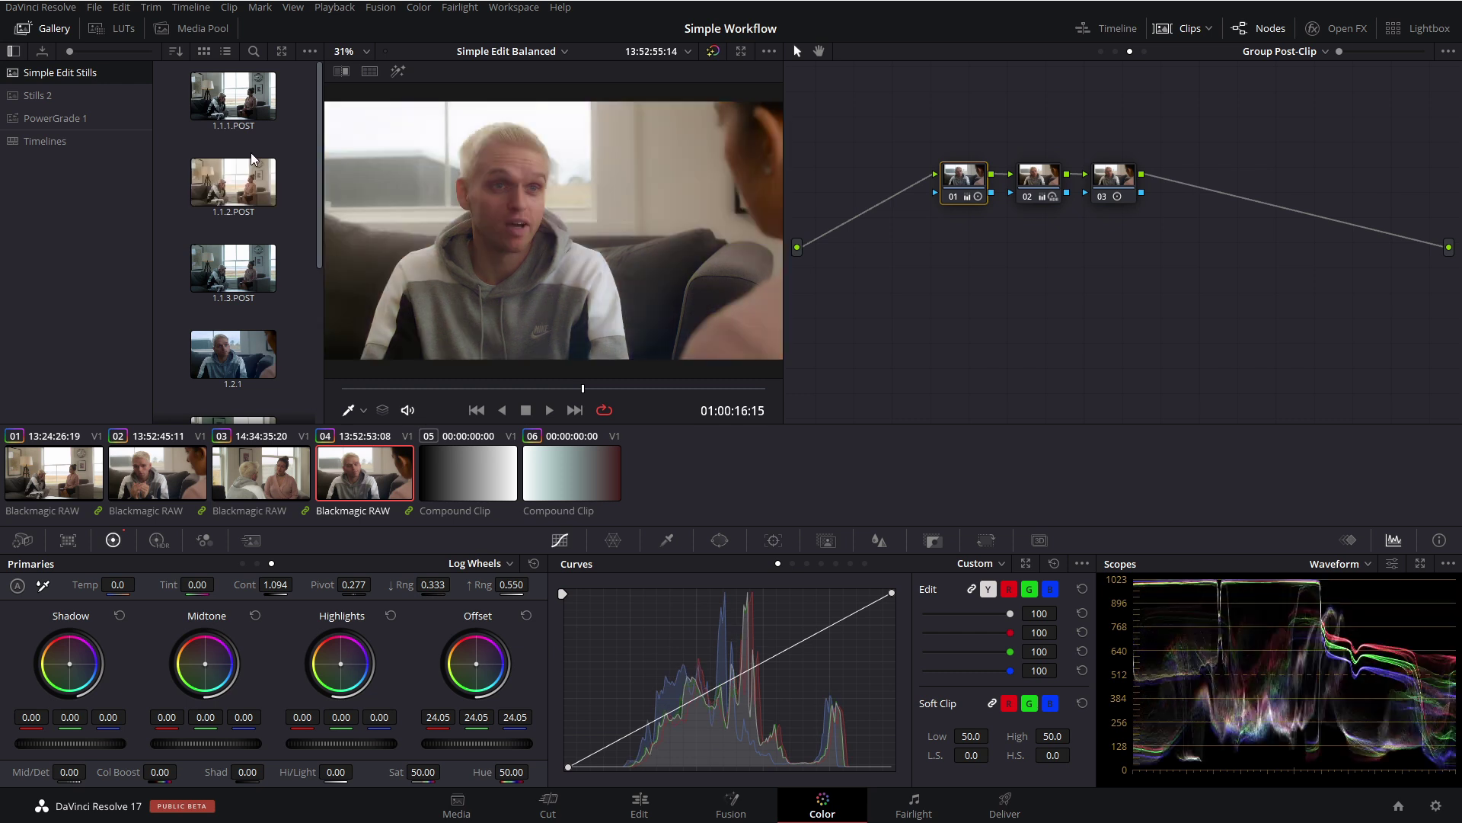
double_click(226, 97)
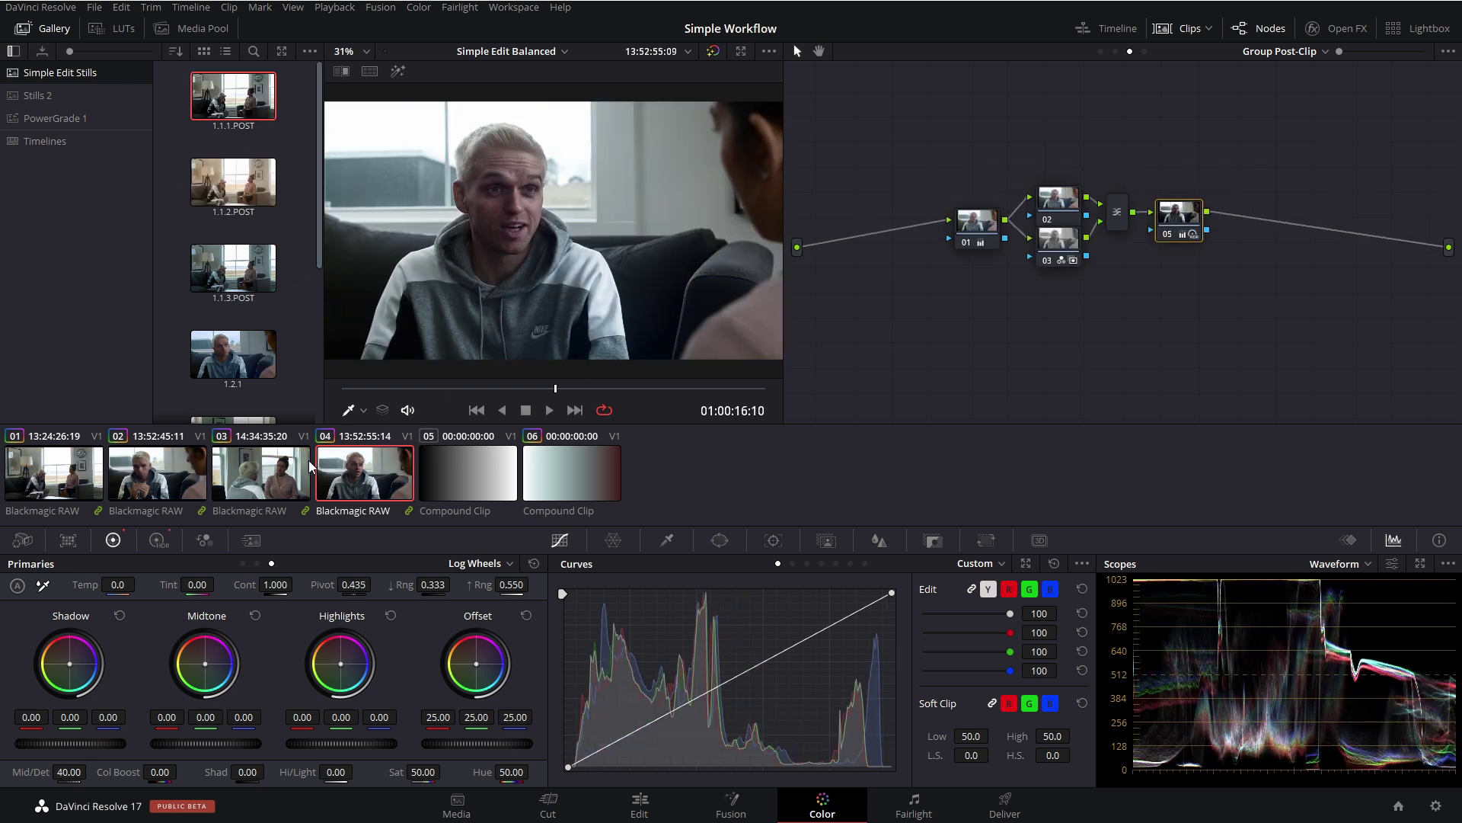
left_click(276, 470)
left_click(53, 472)
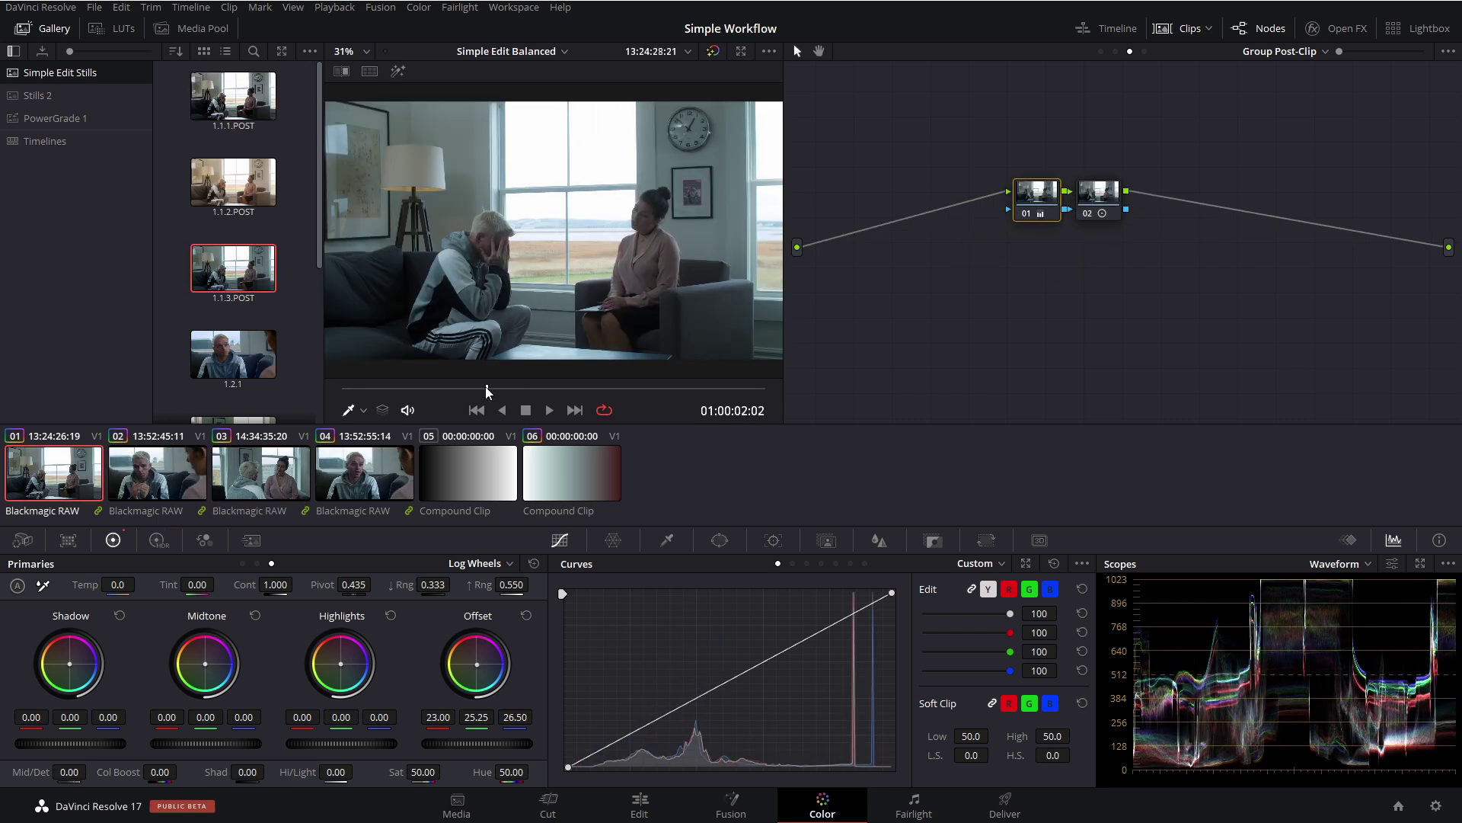